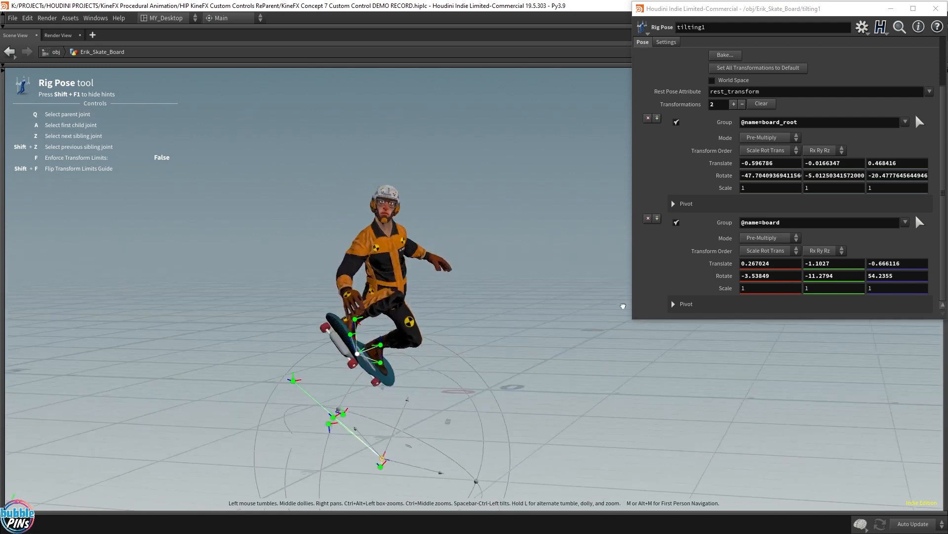
{"action": "left_click_drag", "start_coordinate": [498, 271], "coordinate": [405, 279], "text": "alt"}
{"action": "left_click_drag", "start_coordinate": [396, 284], "coordinate": [413, 273]}
{"action": "left_click_drag", "start_coordinate": [420, 287], "coordinate": [494, 281], "text": "alt"}
{"action": "key", "text": "Escape"}
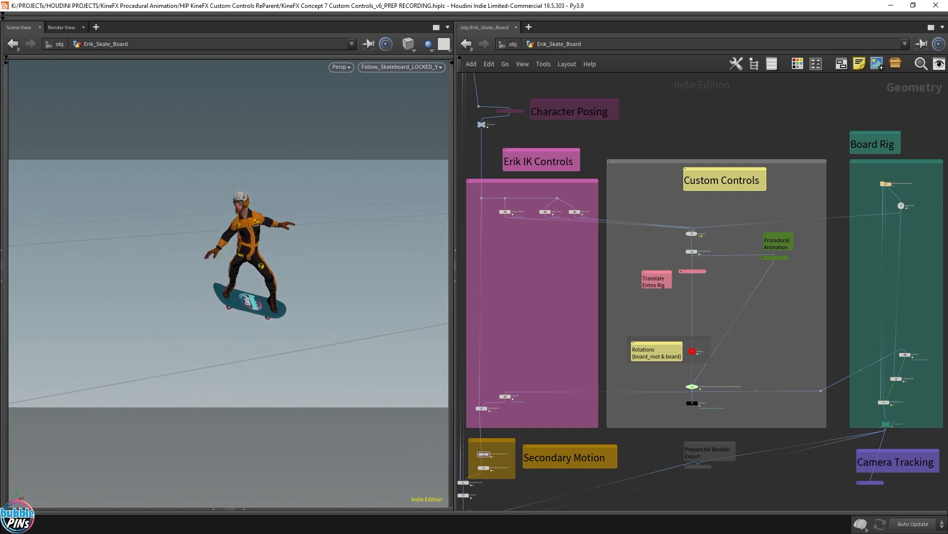
{"action": "left_click_drag", "start_coordinate": [156, 262], "coordinate": [420, 267]}
{"action": "left_click_drag", "start_coordinate": [213, 262], "coordinate": [451, 235]}
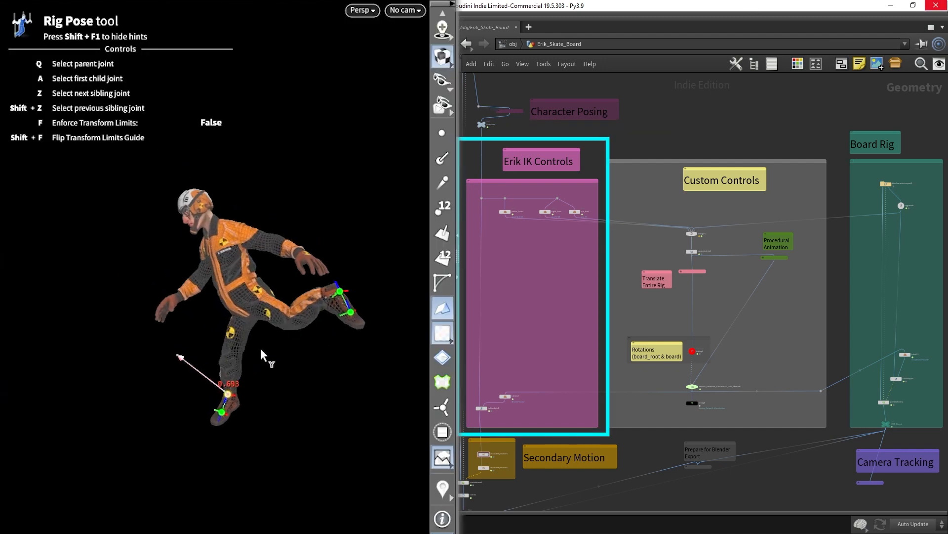
{"action": "left_click_drag", "start_coordinate": [260, 349], "coordinate": [212, 385]}
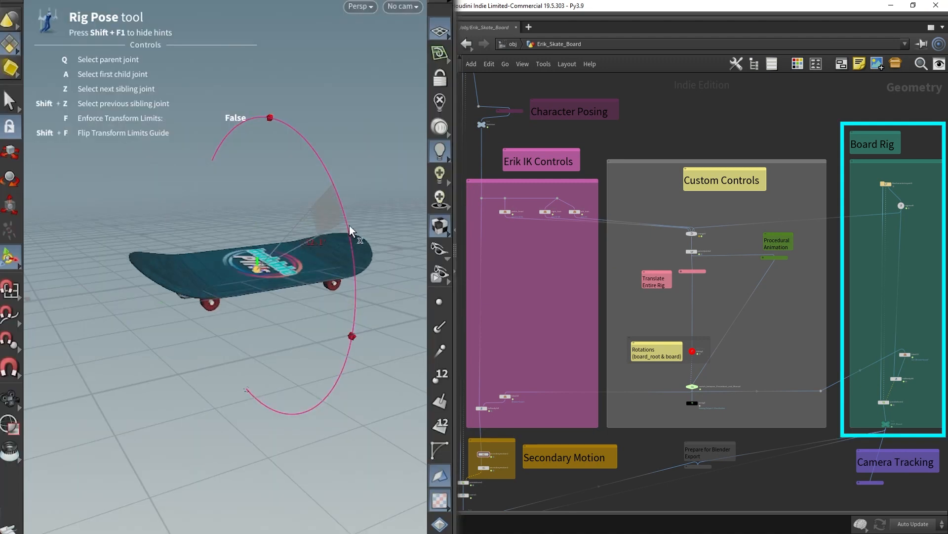
{"action": "left_click_drag", "start_coordinate": [349, 229], "coordinate": [316, 267]}
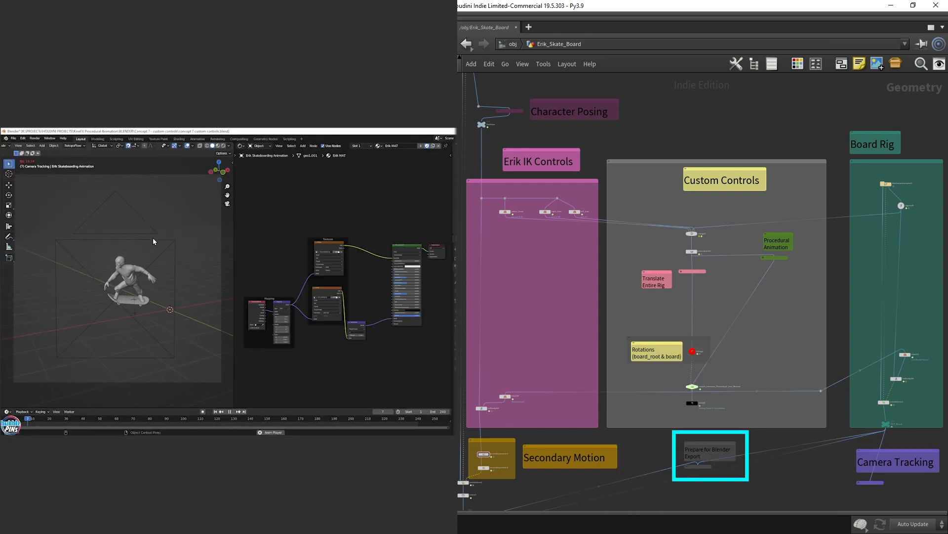
{"action": "key", "text": "space"}
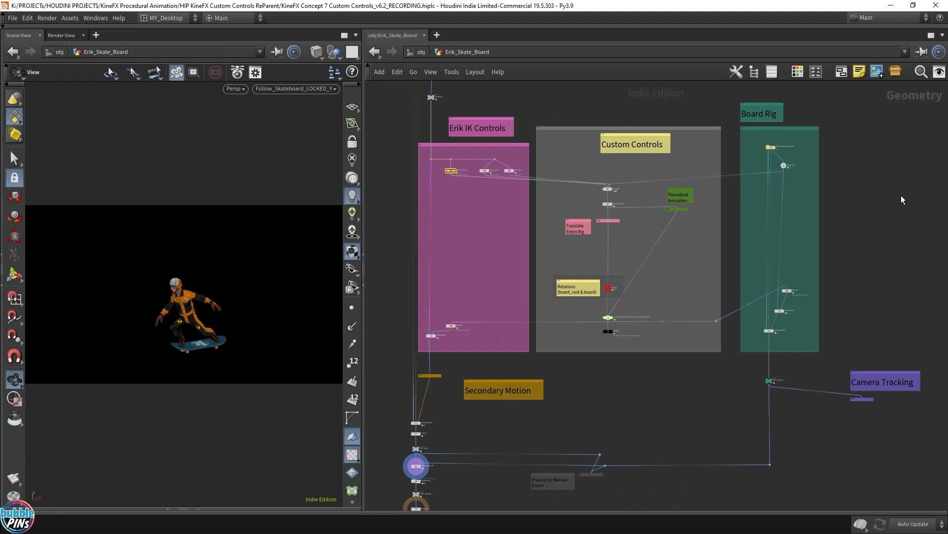
Delete the Camera Tracking and Board Rig sections from the Erik_Skate_Board network.
{"action": "left_click_drag", "start_coordinate": [839, 362], "coordinate": [930, 413]}
{"action": "key", "text": "Delete"}
{"action": "middle_click_drag", "start_coordinate": [788, 417], "coordinate": [763, 420]}
{"action": "left_click_drag", "start_coordinate": [802, 390], "coordinate": [943, 456]}
{"action": "key", "text": "Delete"}
{"action": "middle_click_drag", "start_coordinate": [816, 409], "coordinate": [907, 400]}
{"action": "left_click_drag", "start_coordinate": [801, 88], "coordinate": [890, 384]}
{"action": "key", "text": "Delete"}
Delete the Blender export nodes and the Secondary Motion section.
{"action": "left_click_drag", "start_coordinate": [583, 445], "coordinate": [689, 489]}
{"action": "key", "text": "Delete"}
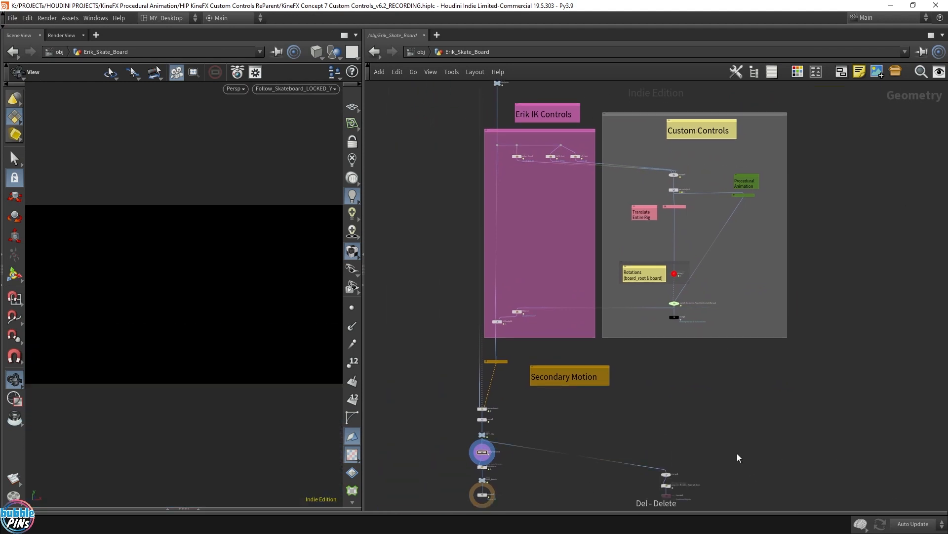
{"action": "left_click_drag", "start_coordinate": [420, 295], "coordinate": [591, 338]}
{"action": "key", "text": "Delete"}
{"action": "scroll", "coordinate": [486, 390], "scroll_direction": "up", "scroll_amount": 4}
{"action": "key", "text": "Delete"}
{"action": "scroll", "coordinate": [518, 379], "scroll_direction": "down", "scroll_amount": 3}
{"action": "scroll", "coordinate": [523, 368], "scroll_direction": "down", "scroll_amount": 3}
Delete the Custom Controls and Erik IK Controls sections from the network.
{"action": "left_click_drag", "start_coordinate": [594, 202], "coordinate": [767, 439]}
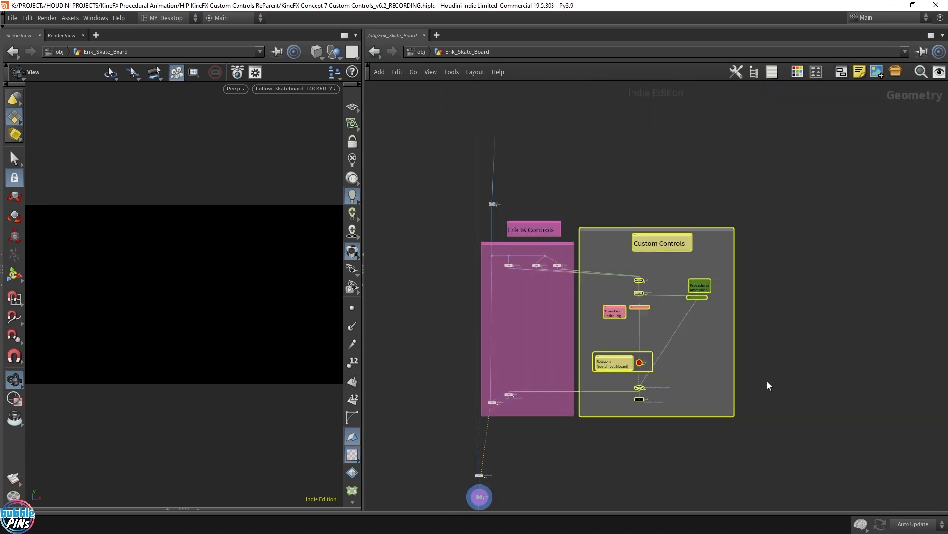
{"action": "key", "text": "Delete"}
{"action": "left_click_drag", "start_coordinate": [550, 242], "coordinate": [499, 314]}
{"action": "key", "text": "Delete"}
{"action": "left_click", "coordinate": [610, 227]}
{"action": "middle_click_drag", "start_coordinate": [602, 435], "coordinate": [589, 148]}
{"action": "key", "text": "Delete"}
Display the jointdeform1 node in the viewport and place it closer below the Skeleton null.
{"action": "scroll", "coordinate": [581, 388], "scroll_direction": "up", "scroll_amount": 4}
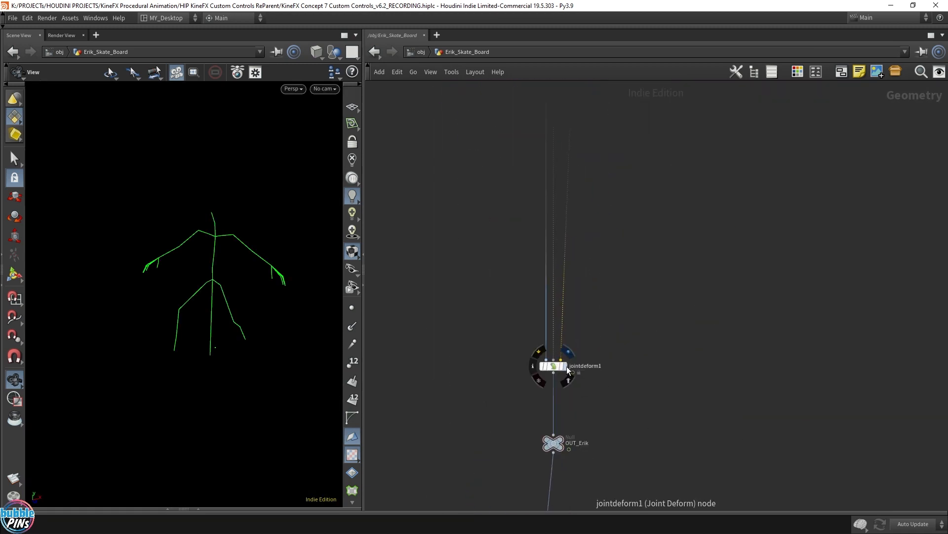
{"action": "left_click", "coordinate": [567, 366]}
{"action": "scroll", "coordinate": [687, 382], "scroll_direction": "down", "scroll_amount": 6}
{"action": "left_click_drag", "start_coordinate": [553, 350], "coordinate": [687, 484]}
{"action": "middle_click_drag", "start_coordinate": [692, 285], "coordinate": [634, 355]}
{"action": "left_click_drag", "start_coordinate": [583, 445], "coordinate": [591, 229]}
{"action": "scroll", "coordinate": [616, 148], "scroll_direction": "up", "scroll_amount": 5}
{"action": "middle_click_drag", "start_coordinate": [616, 148], "coordinate": [587, 232]}
{"action": "left_click", "coordinate": [590, 411]}
{"action": "left_click_drag", "start_coordinate": [213, 224], "coordinate": [251, 214]}
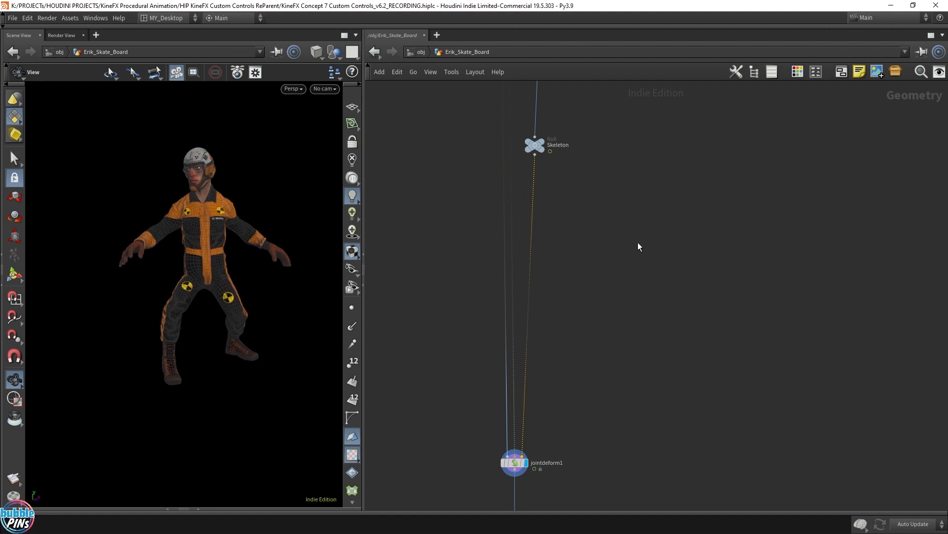
Add a Blast node beside the wire below the Skeleton null.
{"action": "key", "text": "Tab"}
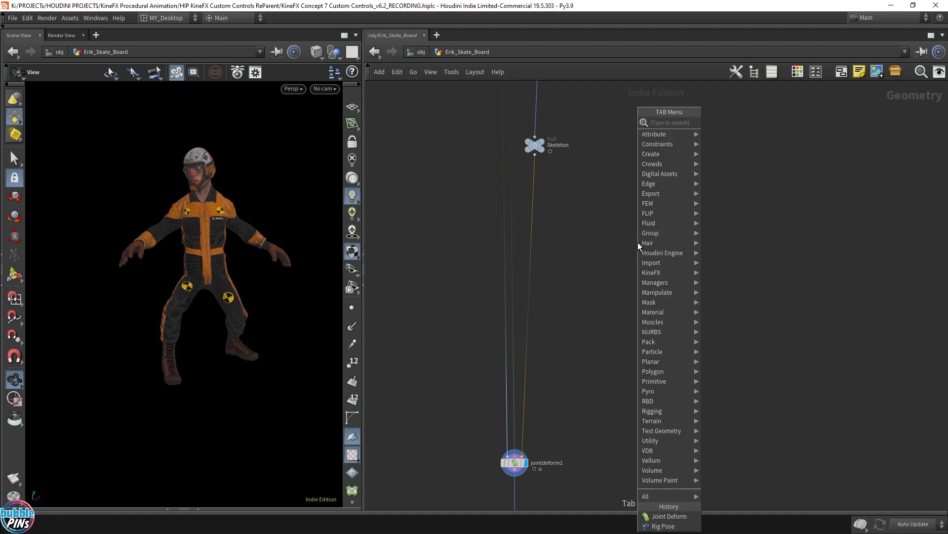
{"action": "type", "text": "blast"}
{"action": "key", "text": "Return"}
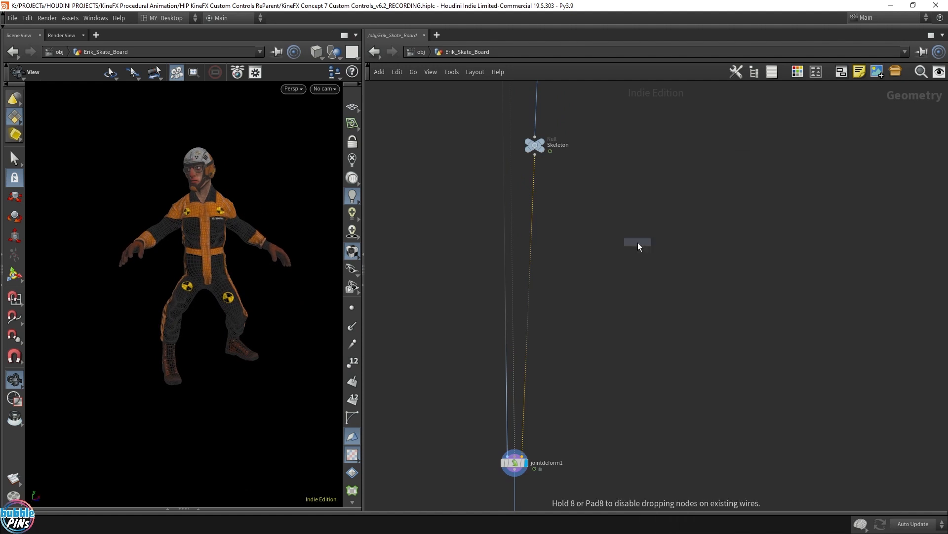
{"action": "left_click", "coordinate": [594, 191]}
{"action": "left_click_drag", "start_coordinate": [596, 189], "coordinate": [615, 207]}
{"action": "scroll", "coordinate": [615, 207], "scroll_direction": "up", "scroll_amount": 2}
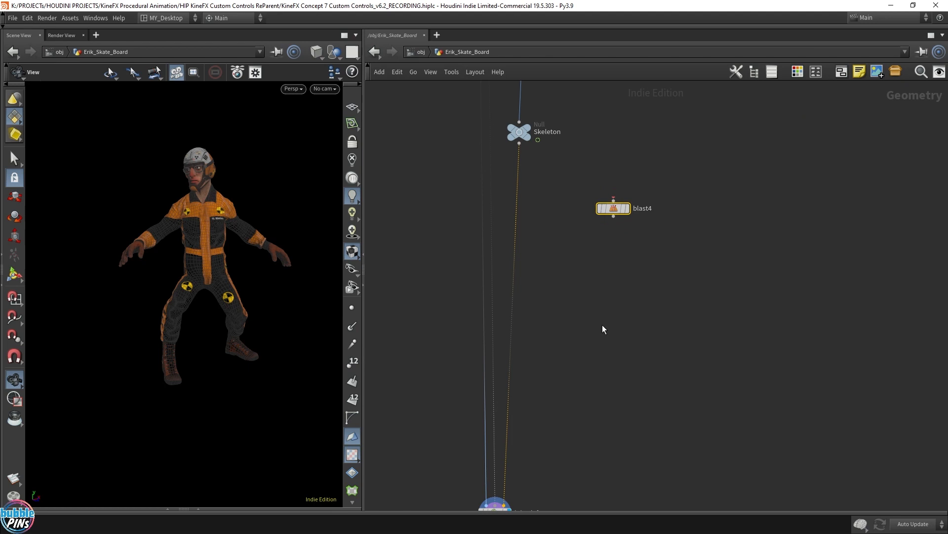
Add a second Blast node next to the first one.
{"action": "scroll", "coordinate": [604, 322], "scroll_direction": "down", "scroll_amount": 2}
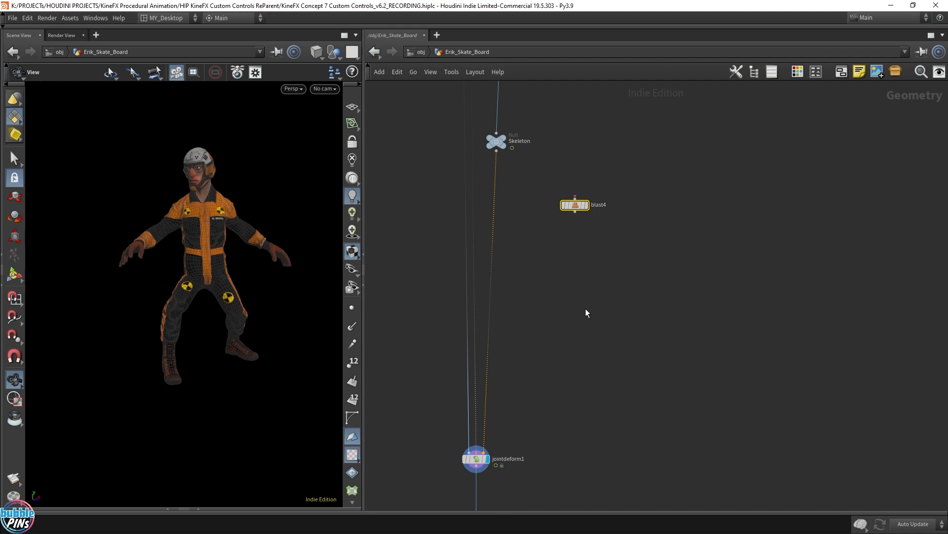
{"action": "key", "text": "Tab"}
{"action": "type", "text": "blas"}
{"action": "key", "text": "Return"}
{"action": "left_click", "coordinate": [648, 205]}
Connect the first Blast node to the Skeleton null and rename it anchor_points.
{"action": "left_click", "coordinate": [597, 203]}
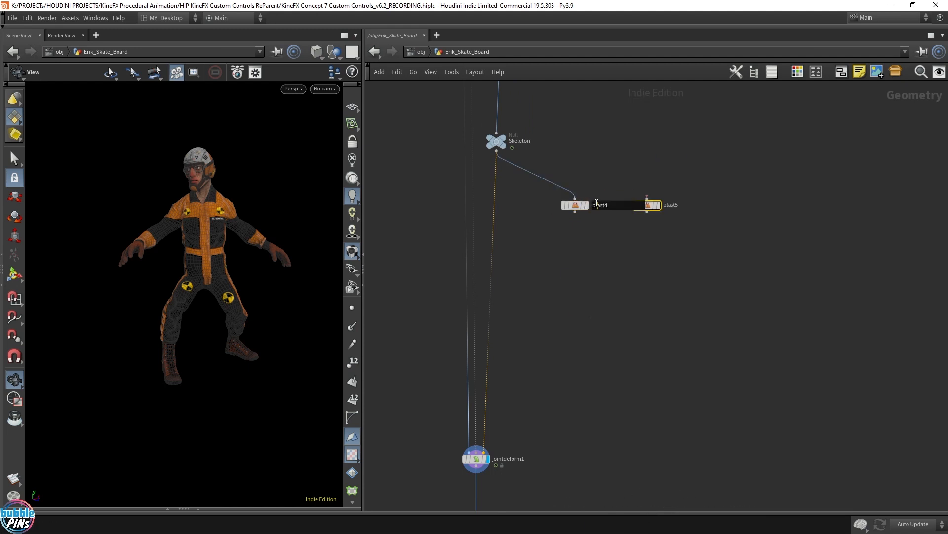
{"action": "type", "text": "anchor_"}
{"action": "type", "text": "points"}
Add a Full Body IK node above jointdeform1, fed by the Skeleton null.
{"action": "key", "text": "Tab"}
{"action": "type", "text": "full"}
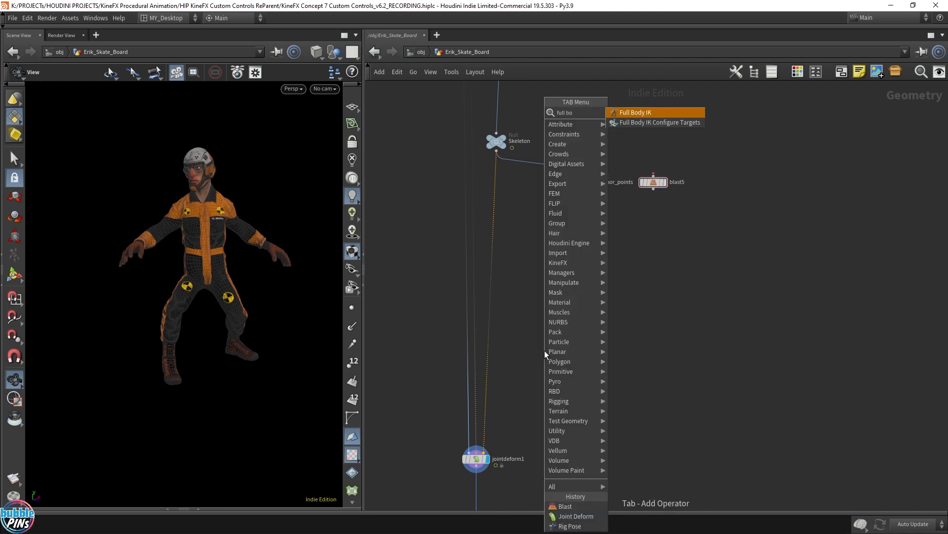
{"action": "key", "text": "Return"}
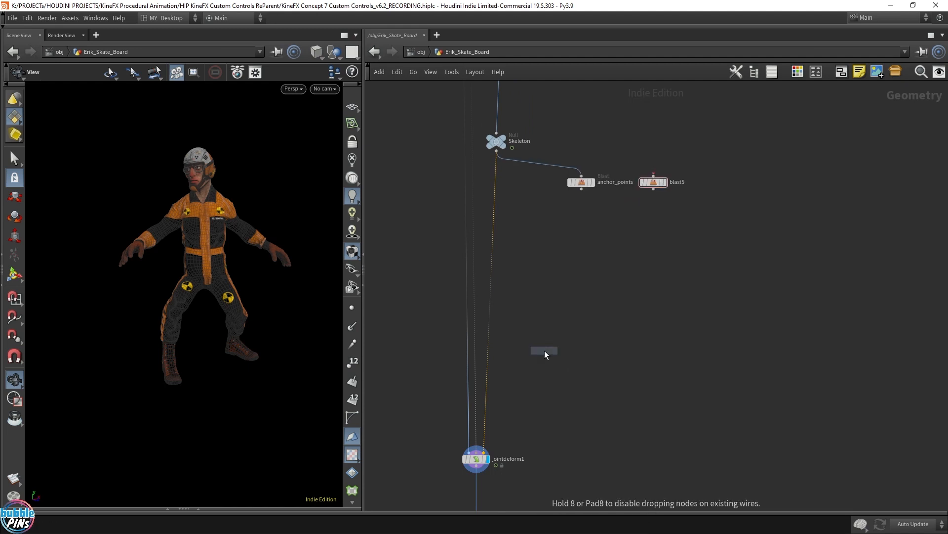
{"action": "left_click", "coordinate": [534, 394]}
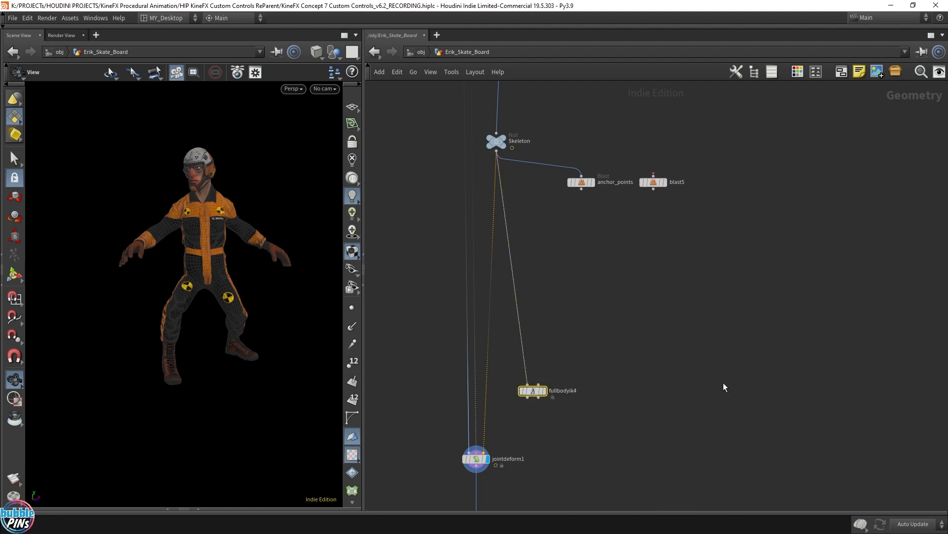
Set the Full Body IK mapping to Match By Attribute and insert the node between Skeleton and jointdeform1.
{"action": "key", "text": "p"}
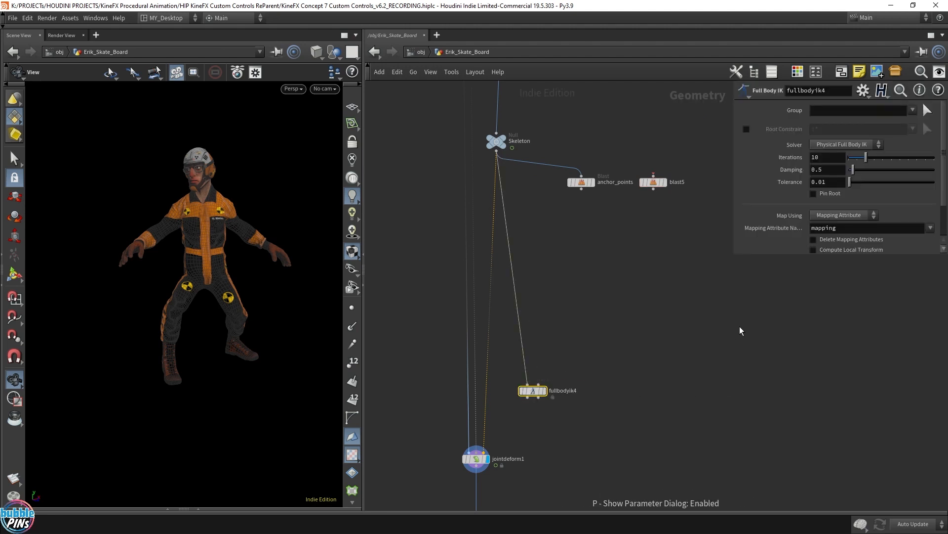
{"action": "left_click", "coordinate": [846, 213]}
{"action": "left_click", "coordinate": [822, 229]}
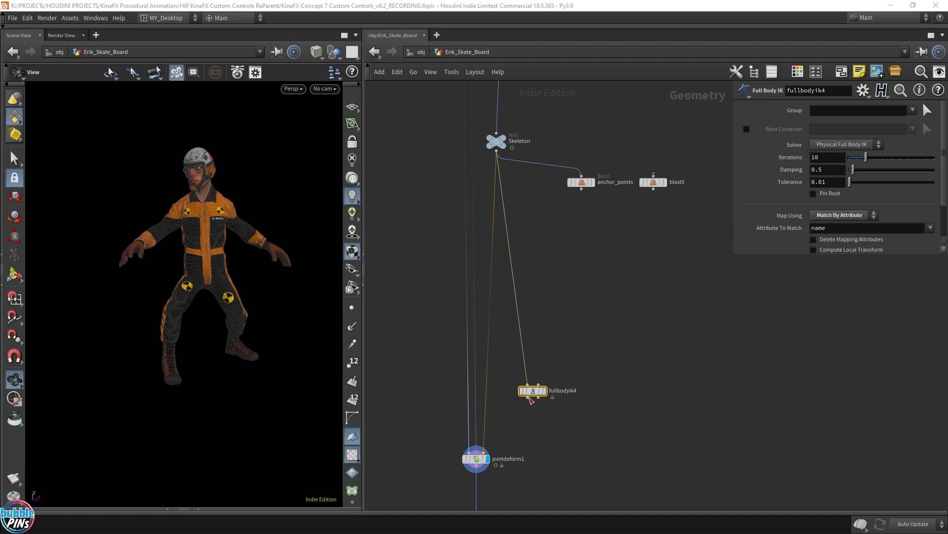
{"action": "left_click_drag", "start_coordinate": [531, 392], "coordinate": [495, 405]}
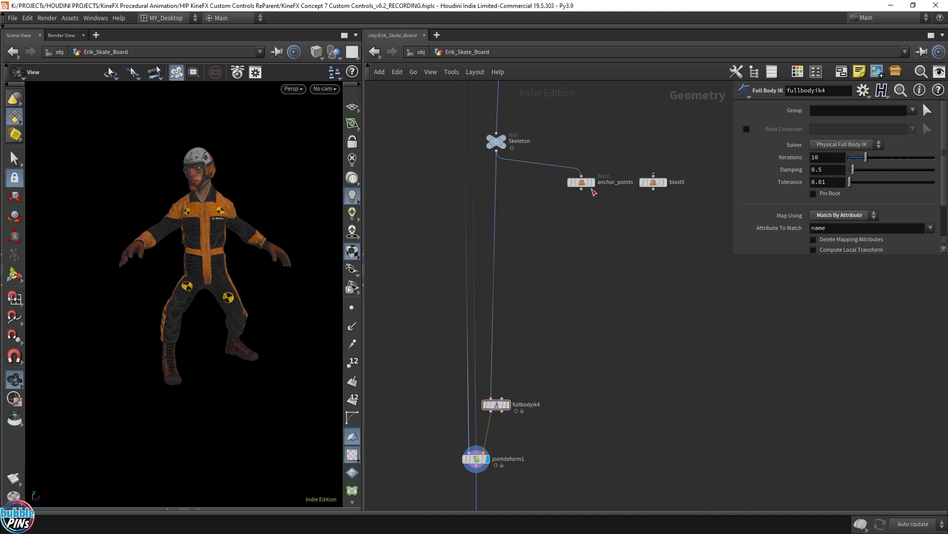
Display anchor_points, enable Delete Non Selected, set its group type to Points, and start picking its group in the viewport.
{"action": "left_click", "coordinate": [583, 182]}
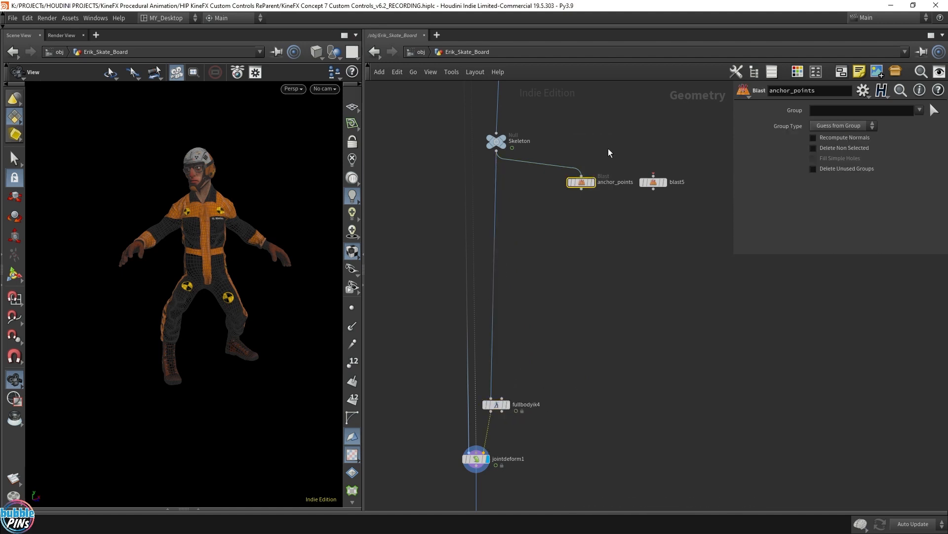
{"action": "left_click", "coordinate": [595, 182]}
{"action": "left_click", "coordinate": [829, 150]}
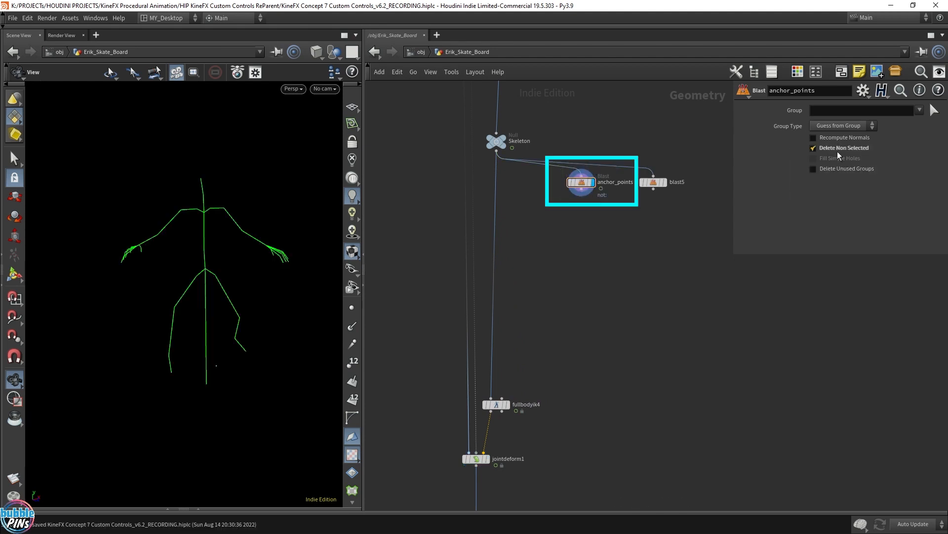
{"action": "left_click", "coordinate": [842, 126]}
{"action": "left_click", "coordinate": [849, 165]}
{"action": "left_click", "coordinate": [933, 110]}
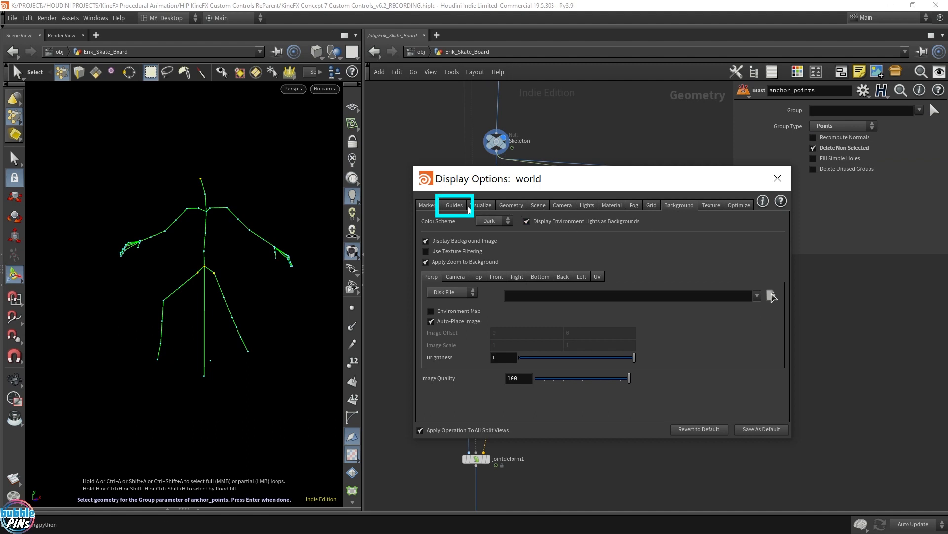
Set the viewport guides' point marker size to 7 and close the display options.
{"action": "left_click", "coordinate": [466, 206]}
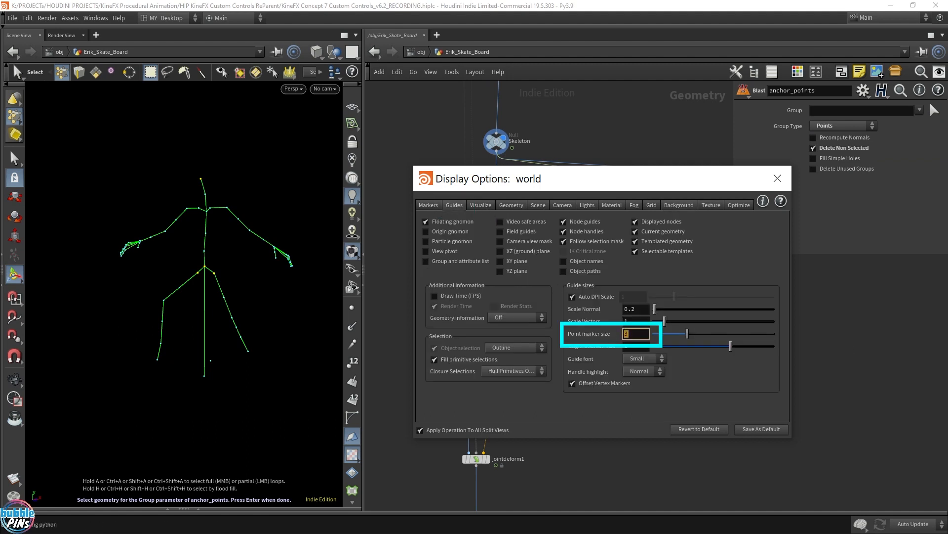
{"action": "type", "text": "7"}
{"action": "key", "text": "Return"}
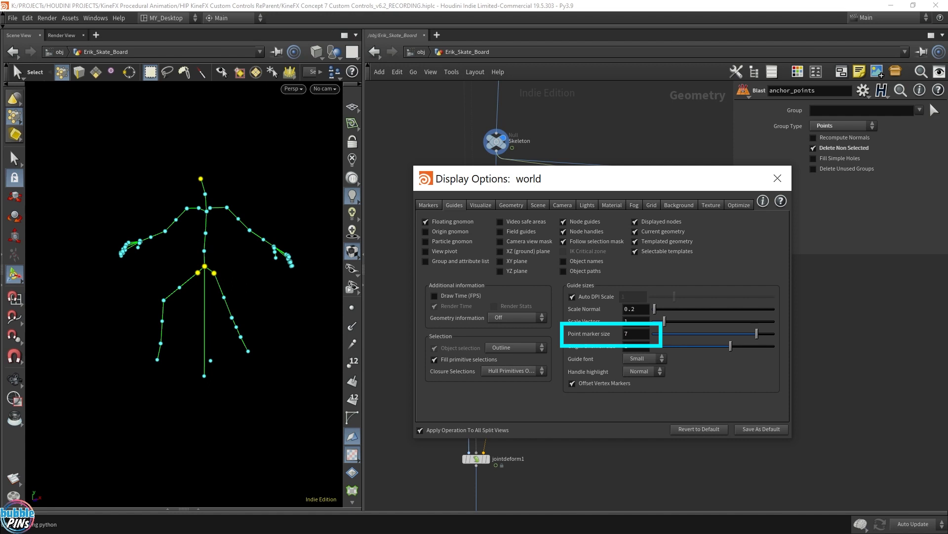
{"action": "left_click", "coordinate": [778, 178]}
Turn on the joint name labels in the viewport.
{"action": "scroll", "coordinate": [355, 456], "scroll_direction": "down", "scroll_amount": 5}
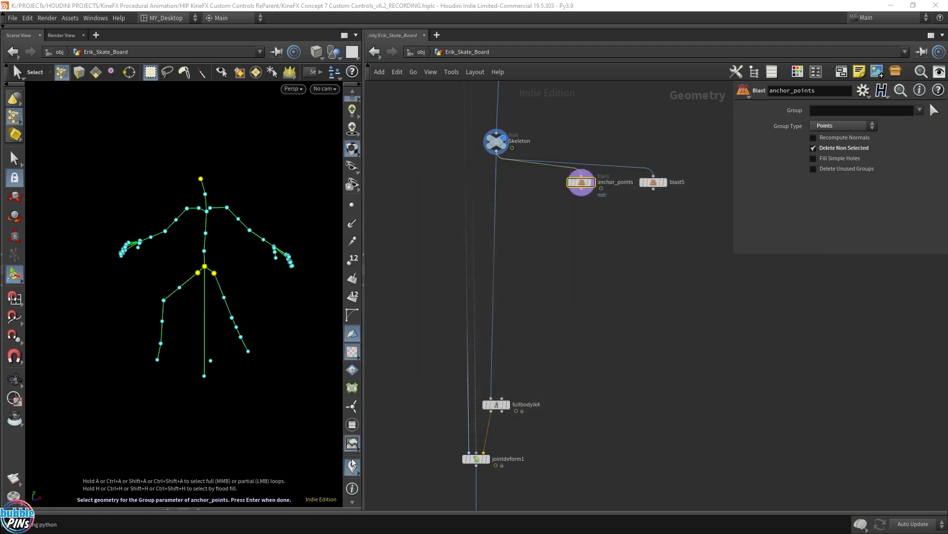
{"action": "left_click", "coordinate": [352, 443]}
{"action": "left_click", "coordinate": [353, 427]}
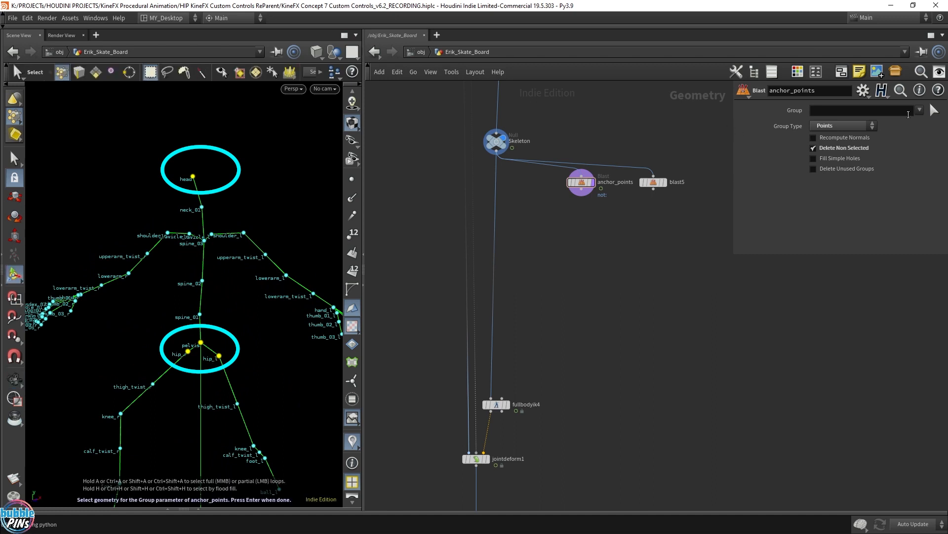
Add the root joint to the selected head, pelvis and hip joints and accept them as the anchor_points group.
{"action": "left_click_drag", "start_coordinate": [167, 330], "coordinate": [275, 323], "text": "shift"}
{"action": "key", "text": "Escape"}
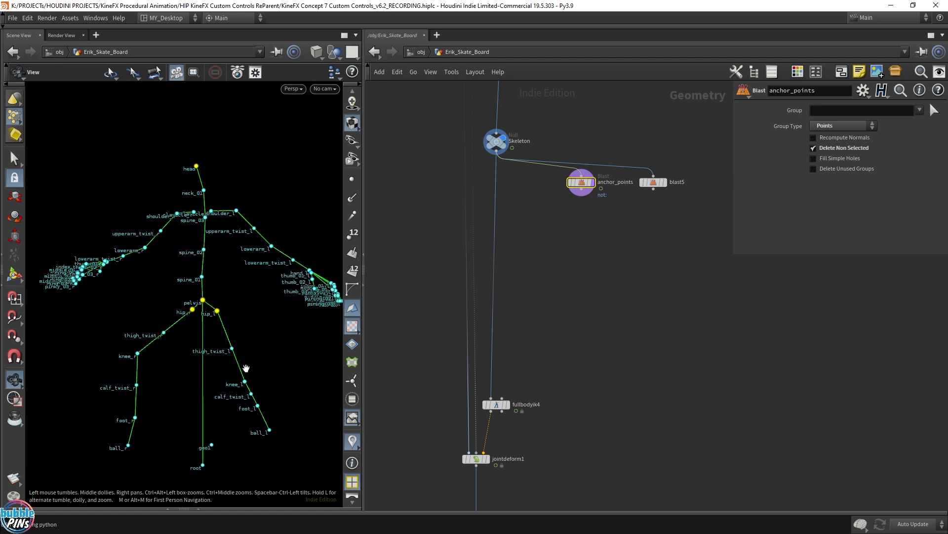
{"action": "key", "text": "s"}
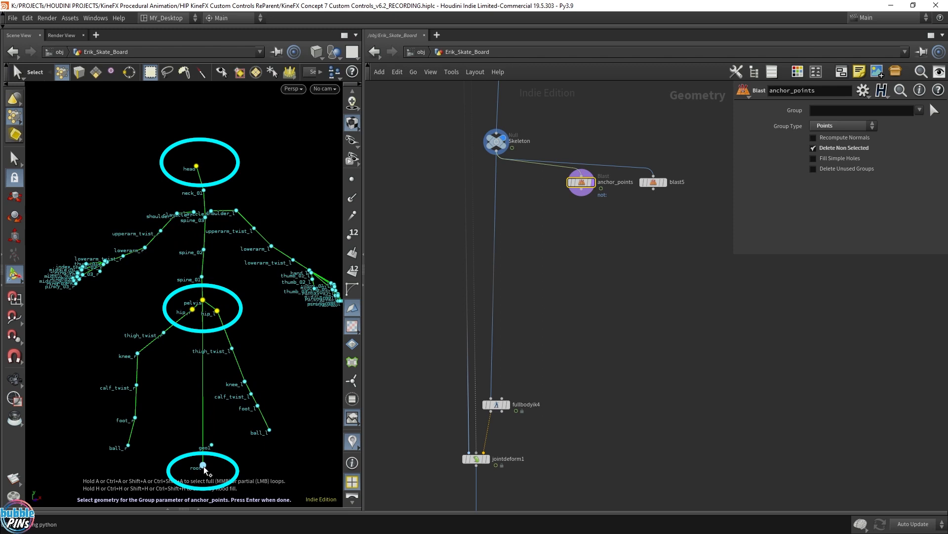
{"action": "left_click", "coordinate": [203, 466], "text": "shift"}
{"action": "right_click_drag", "start_coordinate": [244, 467], "coordinate": [250, 437], "text": "alt"}
{"action": "middle_click_drag", "start_coordinate": [249, 437], "coordinate": [238, 409], "text": "alt"}
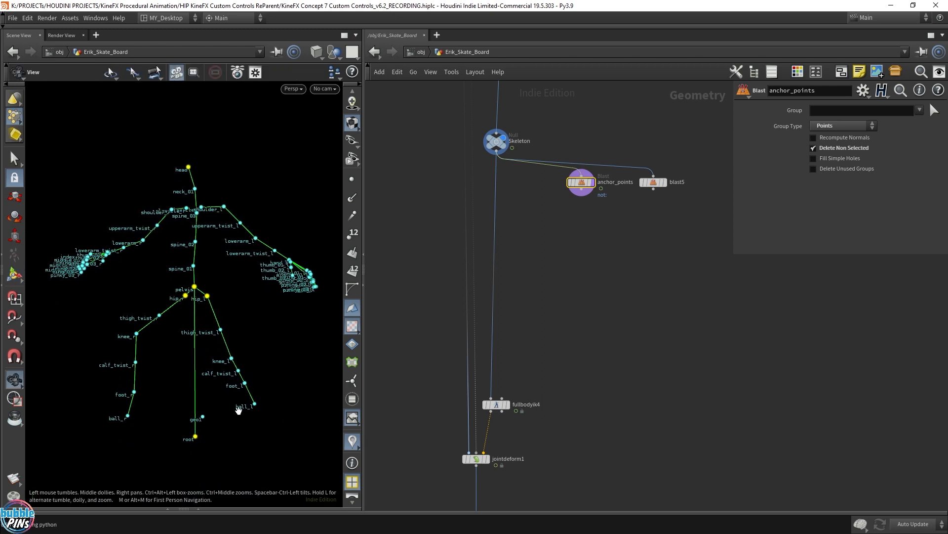
{"action": "key", "text": "Return"}
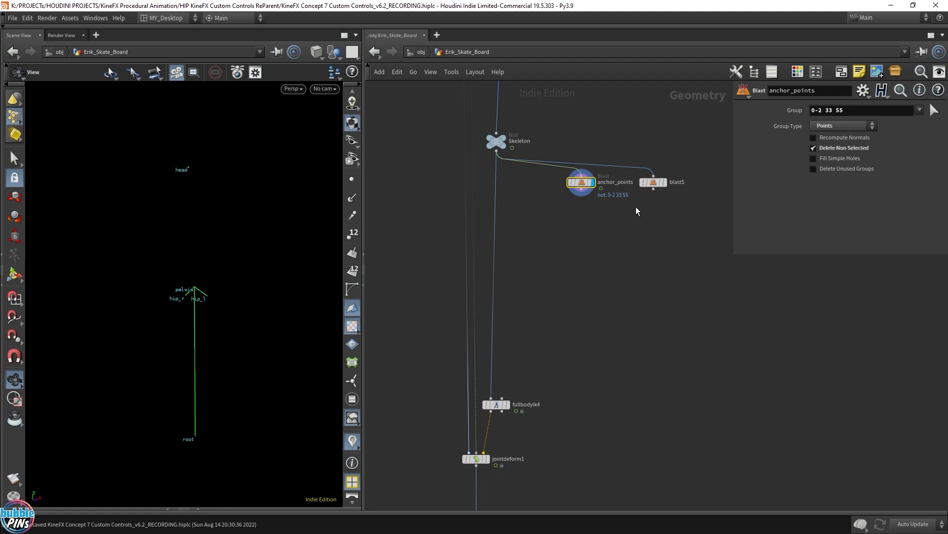
Move the Skeleton null up and add a dot on its output wire where the Blast nodes branch off.
{"action": "left_click_drag", "start_coordinate": [499, 139], "coordinate": [493, 109]}
{"action": "left_click_drag", "start_coordinate": [494, 131], "coordinate": [500, 199], "text": "alt"}
{"action": "mouse_move", "coordinate": [665, 221]}
{"action": "left_mouse_down"}
{"action": "mouse_move", "coordinate": [696, 179]}
{"action": "mouse_move", "coordinate": [720, 173]}
{"action": "left_mouse_up"}
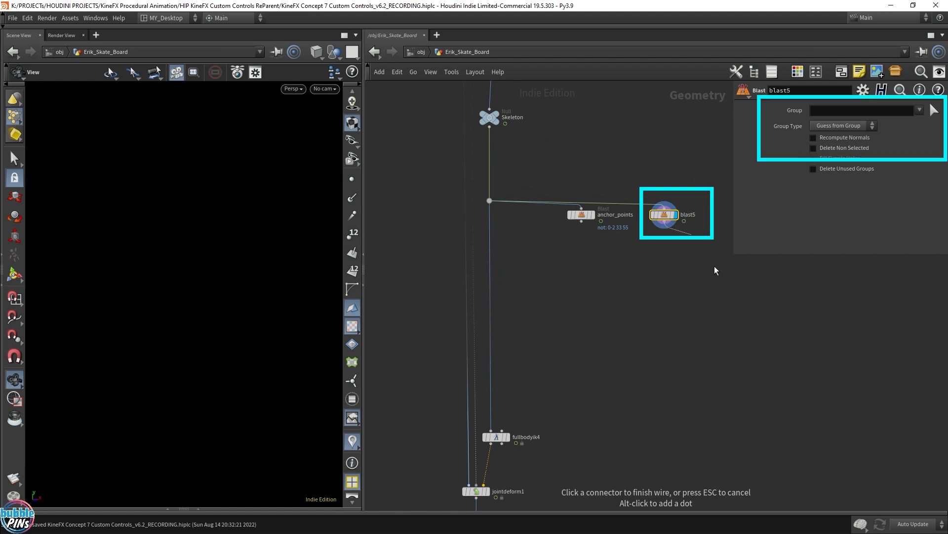
{"action": "key", "text": "Escape"}
Set blast5 to the Points group type with Delete Non Selected, using the foot_r and ball_r joints as its group.
{"action": "left_click", "coordinate": [842, 125]}
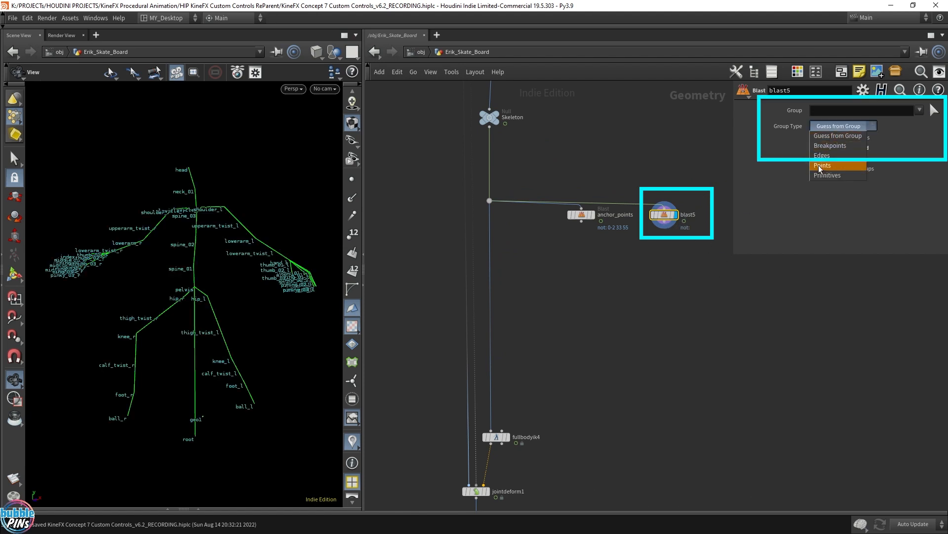
{"action": "left_click", "coordinate": [830, 157]}
{"action": "left_click", "coordinate": [933, 110]}
{"action": "left_click_drag", "start_coordinate": [121, 393], "coordinate": [141, 441]}
{"action": "key", "text": "Return"}
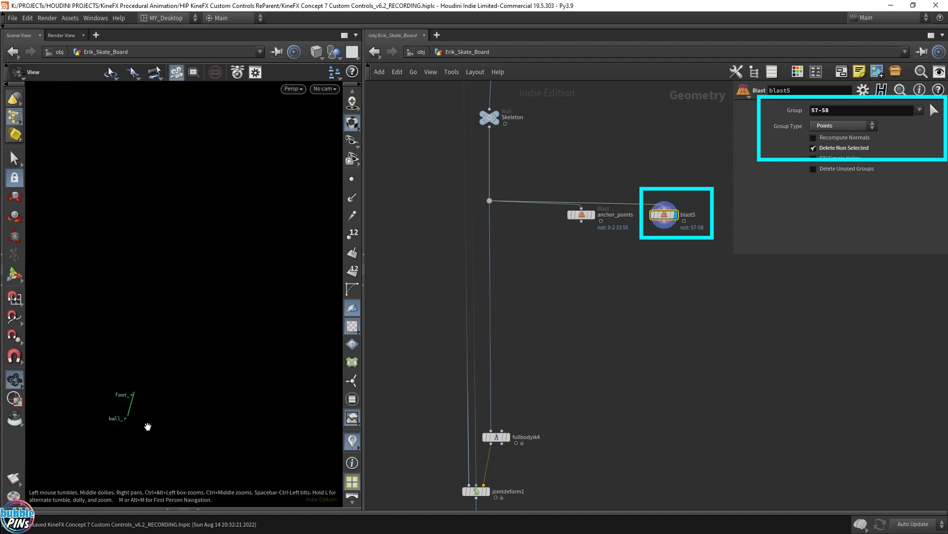
Rename the blast5 node as right_foot.
{"action": "double_click", "coordinate": [684, 215]}
{"action": "key", "text": "BackSpace"}
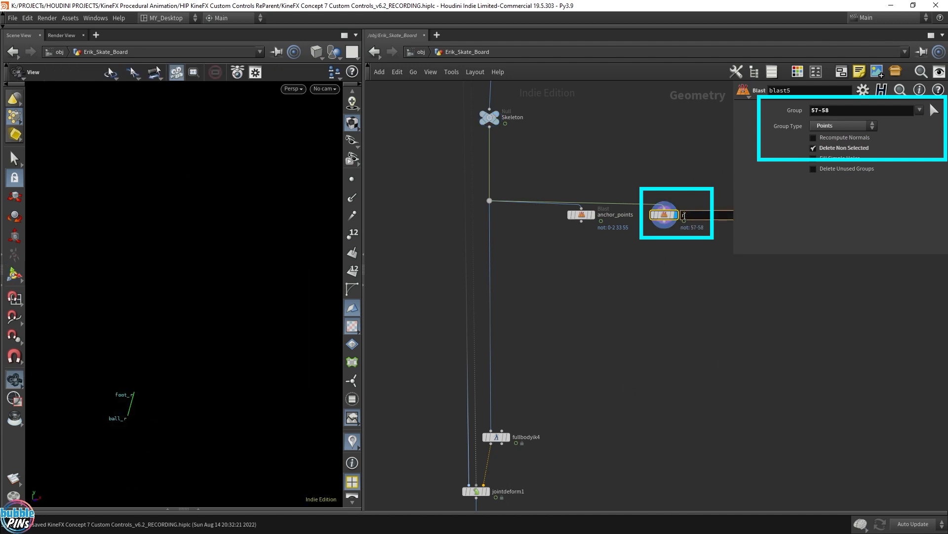
{"action": "type", "text": "right_foot"}
{"action": "key", "text": "Return"}
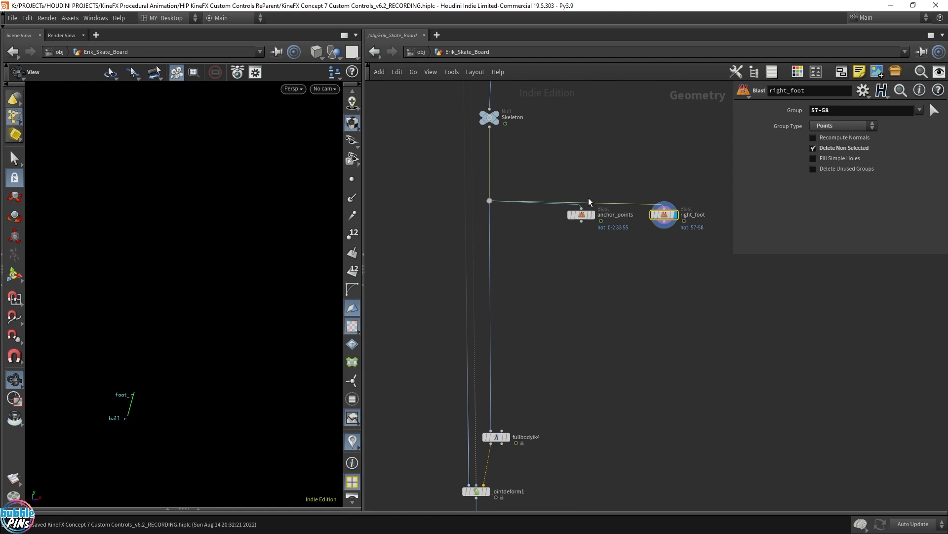
Duplicate the right_foot Blast, set its group to the foot_l and ball_l joints, and rename it left_foot.
{"action": "left_click_drag", "start_coordinate": [608, 203], "coordinate": [681, 202], "text": "alt"}
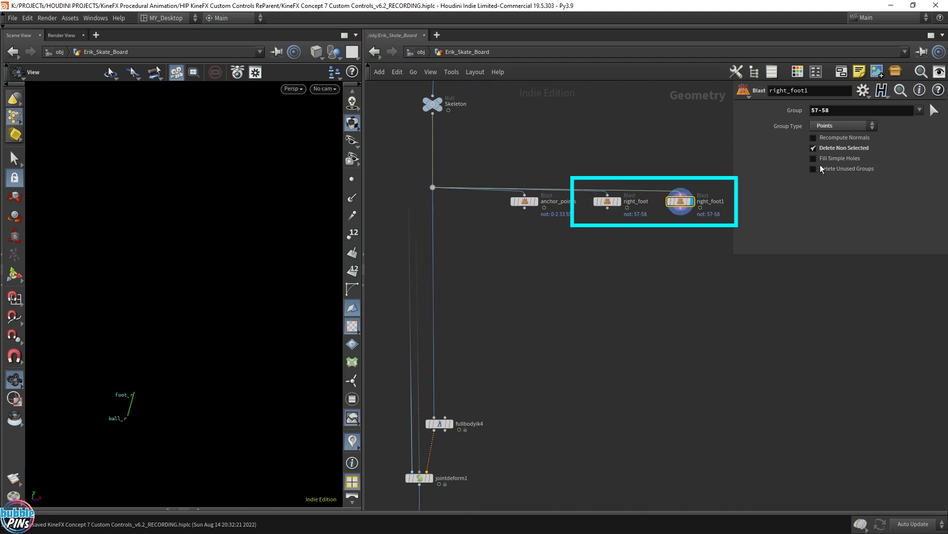
{"action": "left_click", "coordinate": [933, 111]}
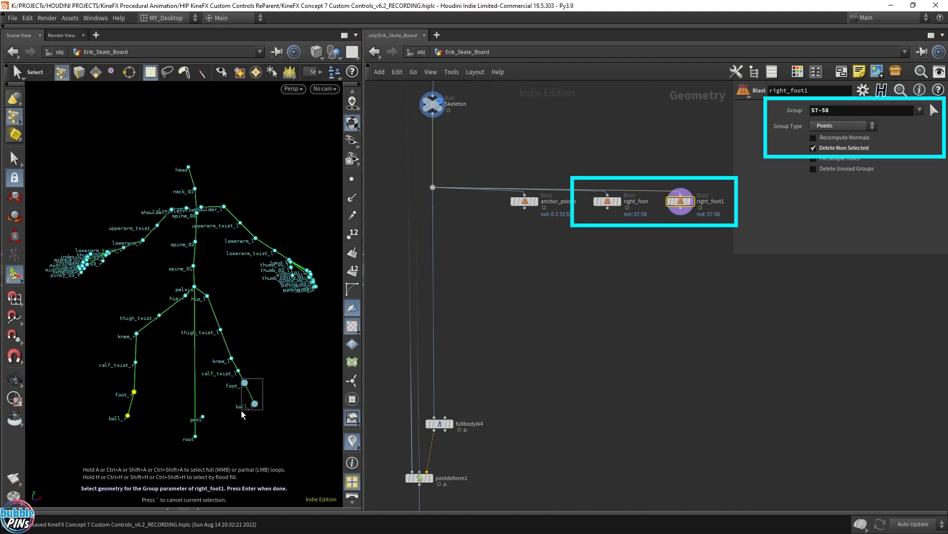
{"action": "key", "text": "Return"}
{"action": "double_click", "coordinate": [710, 202]}
{"action": "type", "text": "left_foot"}
{"action": "key", "text": "Return"}
Add a Rig Pose node and feed it from a Merge of the right_foot and left_foot nodes.
{"action": "key", "text": "Tab"}
{"action": "type", "text": "rig pose"}
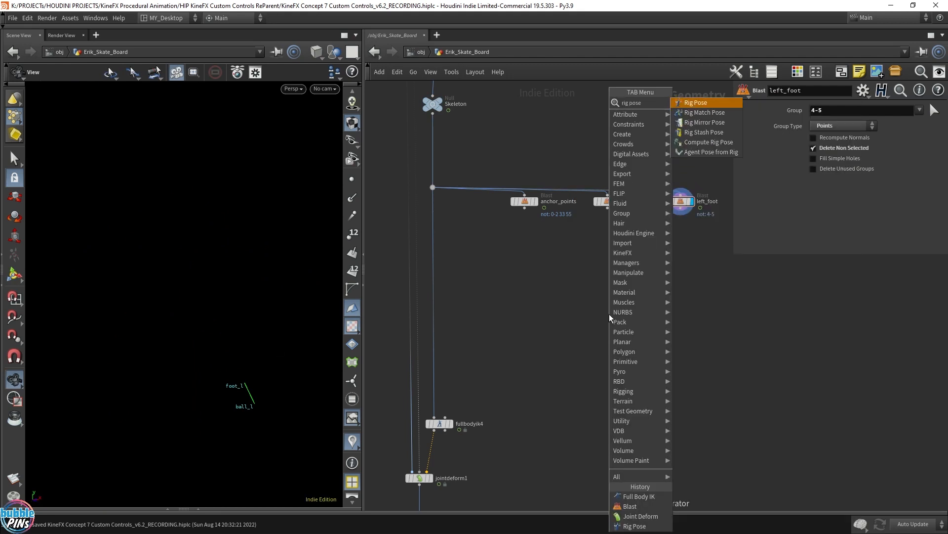
{"action": "key", "text": "Return"}
{"action": "left_click", "coordinate": [609, 315]}
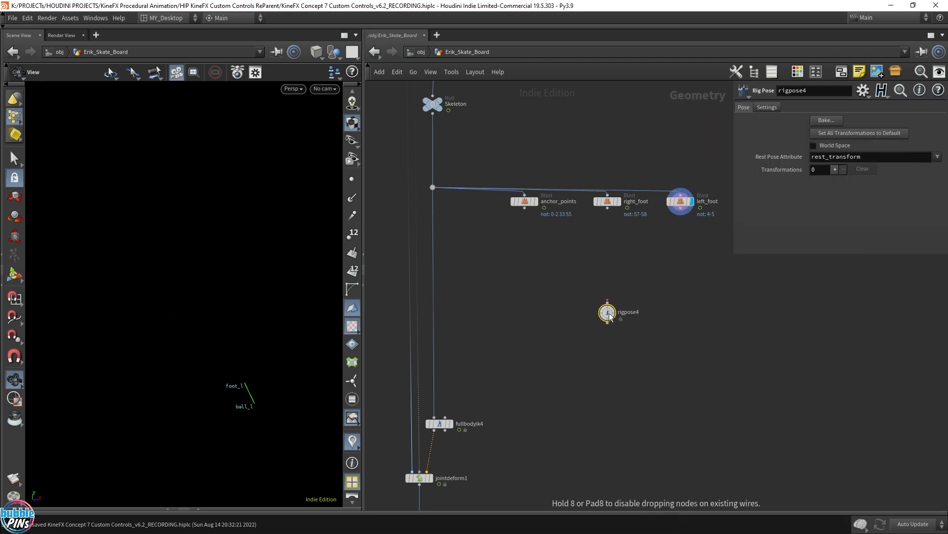
{"action": "left_click_drag", "start_coordinate": [596, 235], "coordinate": [710, 150]}
{"action": "left_click", "coordinate": [682, 198]}
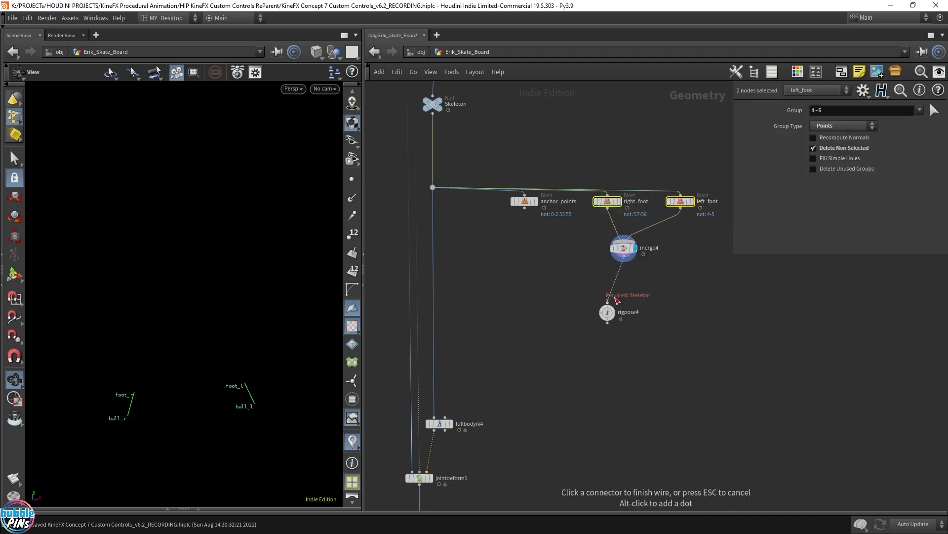
{"action": "left_click", "coordinate": [608, 304]}
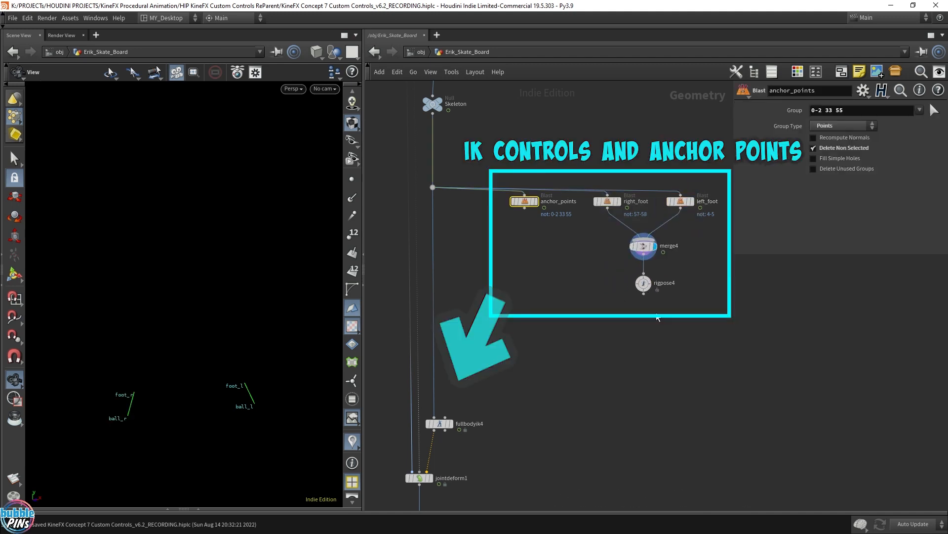
Merge anchor_points with the Rig Pose output, wire the merge into fullbodyik4's second input, and move fullbodyik4 up.
{"action": "left_click", "coordinate": [643, 283], "text": "shift"}
{"action": "left_click_drag", "start_coordinate": [643, 295], "coordinate": [529, 337]}
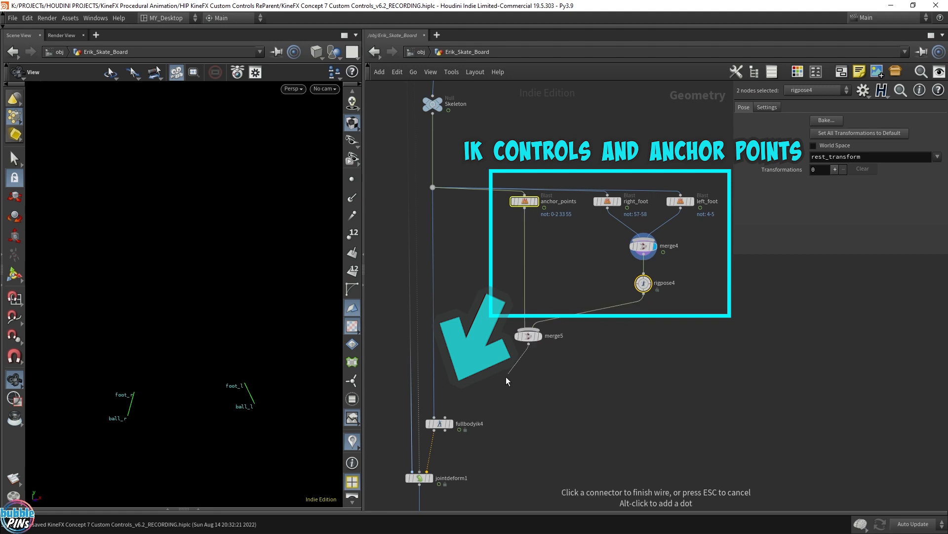
{"action": "left_click", "coordinate": [449, 411]}
{"action": "left_click_drag", "start_coordinate": [439, 426], "coordinate": [443, 371]}
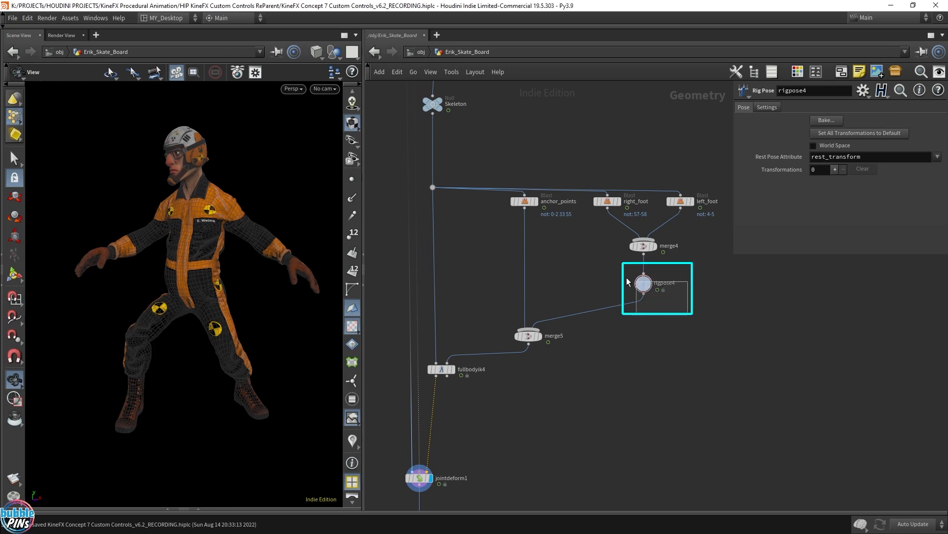
Pose the foot_r control by moving and rotating it with the rigpose4 handles.
{"action": "key", "text": "Return"}
{"action": "left_click", "coordinate": [134, 393]}
{"action": "mouse_move", "coordinate": [134, 394]}
{"action": "left_mouse_down"}
{"action": "mouse_move", "coordinate": [114, 393]}
{"action": "mouse_move", "coordinate": [152, 428]}
{"action": "mouse_move", "coordinate": [135, 409]}
{"action": "left_mouse_up"}
{"action": "mouse_move", "coordinate": [234, 414]}
{"action": "left_mouse_down"}
{"action": "mouse_move", "coordinate": [244, 391]}
{"action": "mouse_move", "coordinate": [222, 424]}
{"action": "left_mouse_up"}
{"action": "mouse_move", "coordinate": [59, 361]}
{"action": "left_mouse_down"}
{"action": "mouse_move", "coordinate": [44, 364]}
{"action": "mouse_move", "coordinate": [56, 379]}
{"action": "left_mouse_up"}
{"action": "left_click_drag", "start_coordinate": [275, 303], "coordinate": [245, 266], "text": "alt"}
{"action": "left_click_drag", "start_coordinate": [274, 383], "coordinate": [254, 421]}
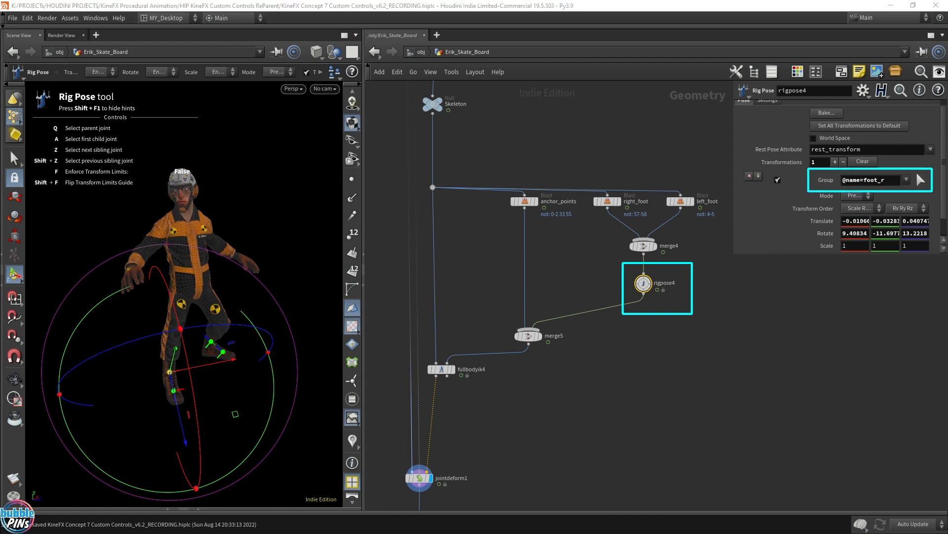
Display rigpose4 and set its transformation group to the foot_r, ball_r, foot_l and ball_l joints.
{"action": "left_click", "coordinate": [922, 180]}
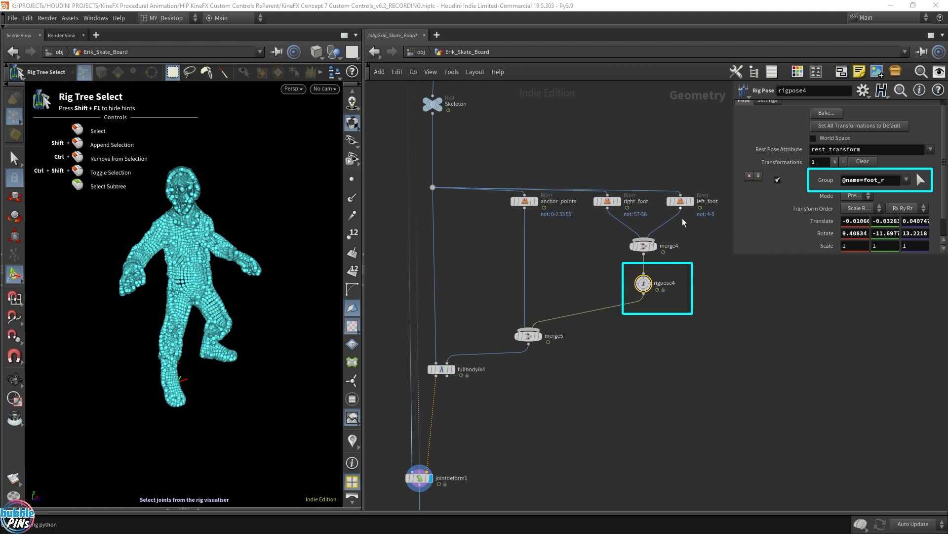
{"action": "mouse_move", "coordinate": [647, 282]}
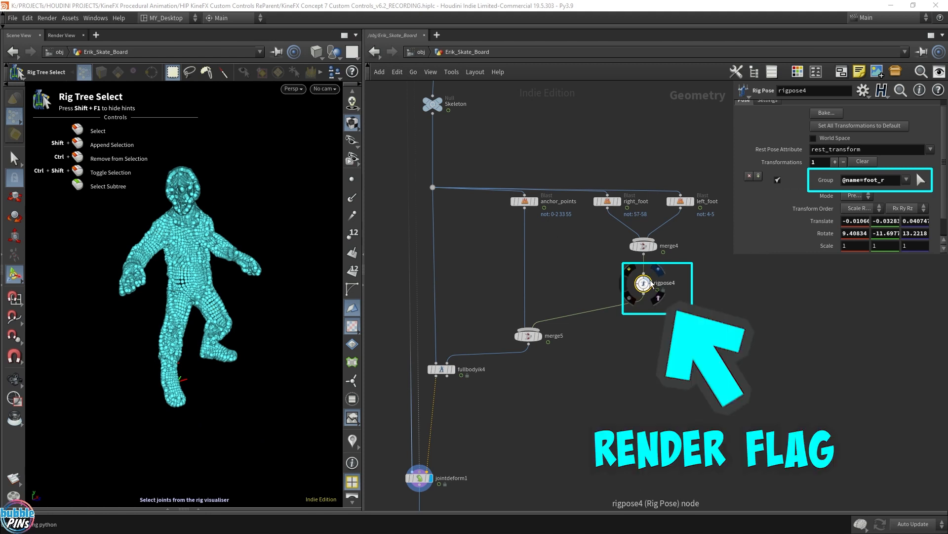
{"action": "left_click", "coordinate": [651, 282]}
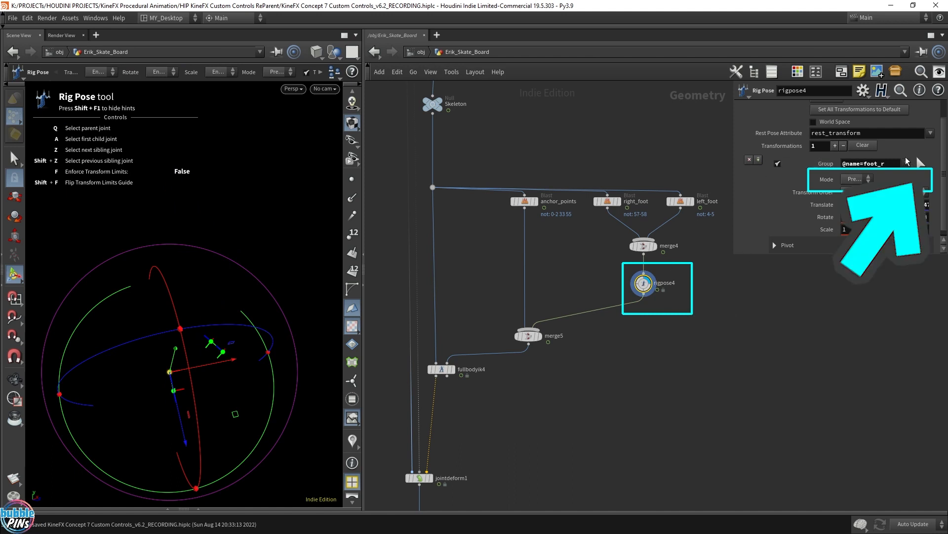
{"action": "left_click", "coordinate": [922, 165]}
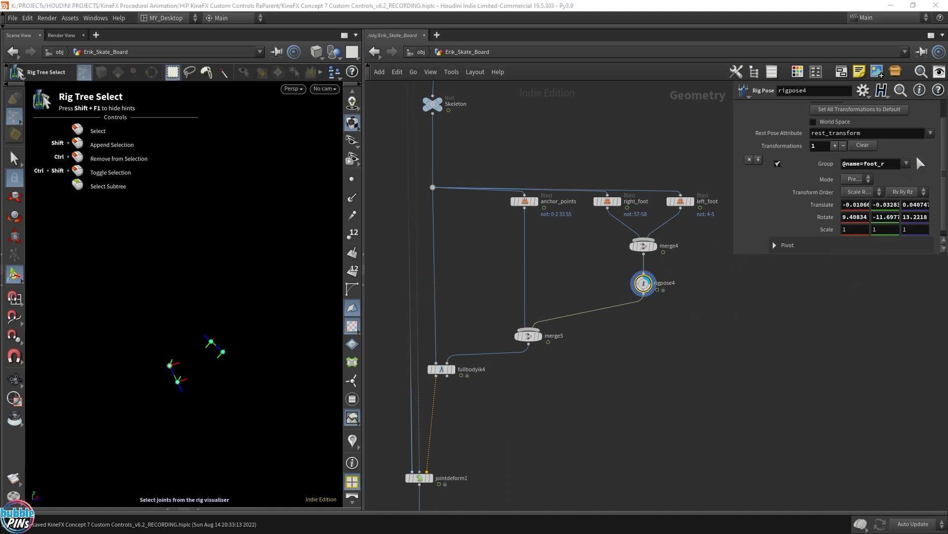
{"action": "left_click_drag", "start_coordinate": [682, 533], "coordinate": [800, 347]}
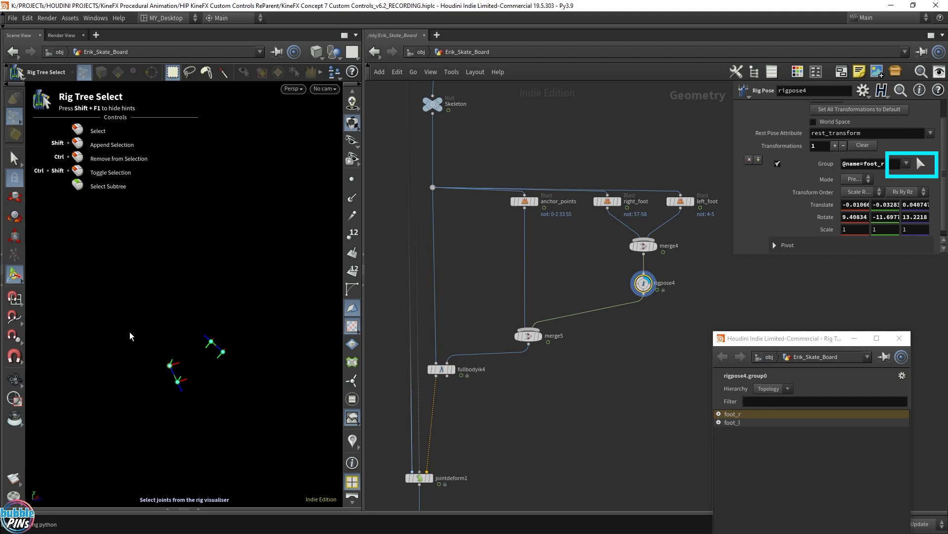
{"action": "left_click_drag", "start_coordinate": [150, 312], "coordinate": [250, 412]}
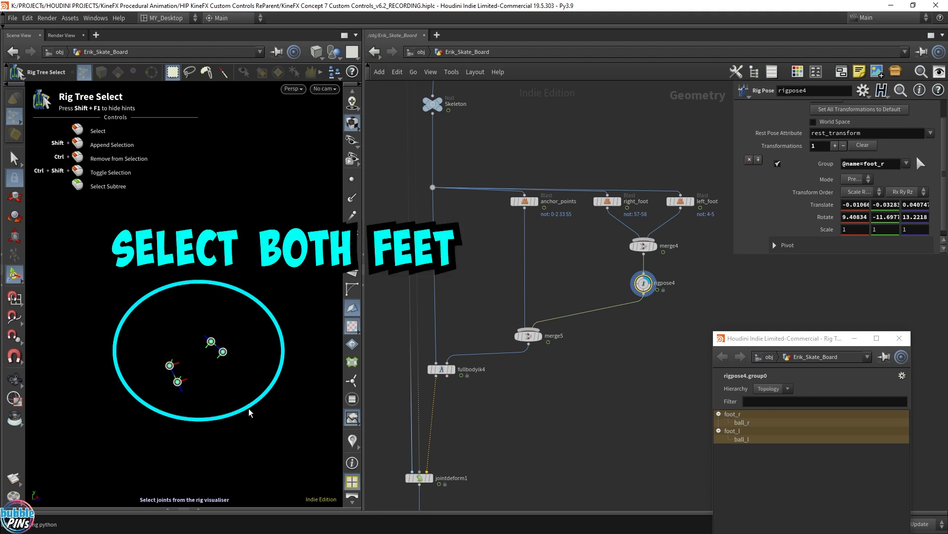
{"action": "key", "text": "Return"}
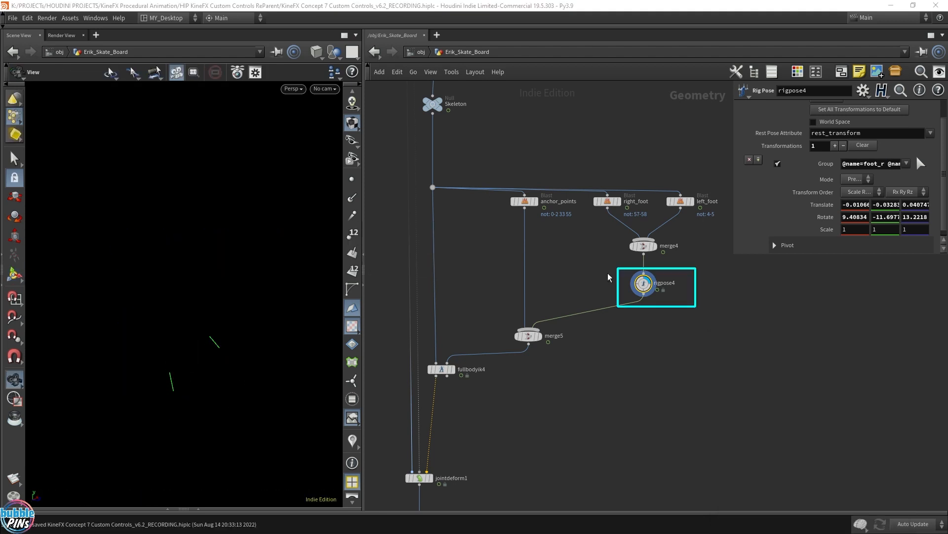
{"action": "left_click_drag", "start_coordinate": [731, 258], "coordinate": [508, 271]}
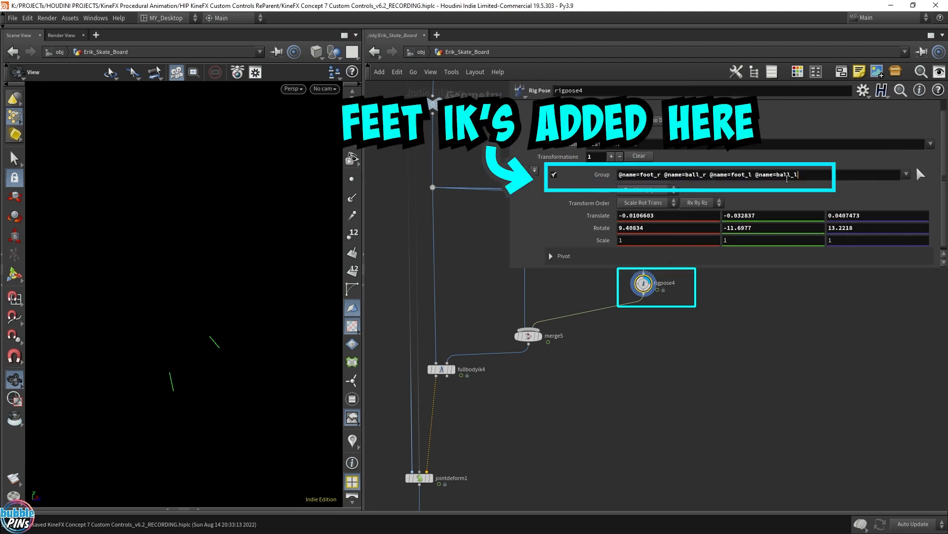
{"action": "triple_click", "coordinate": [639, 174]}
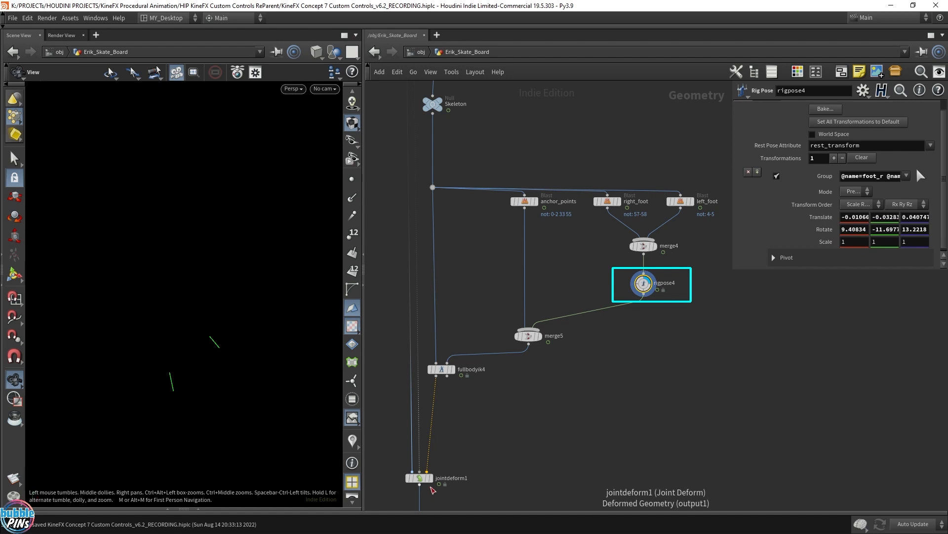
Display the jointdeform1 output and activate the pose handles of rigpose4 over the character.
{"action": "left_click", "coordinate": [431, 478]}
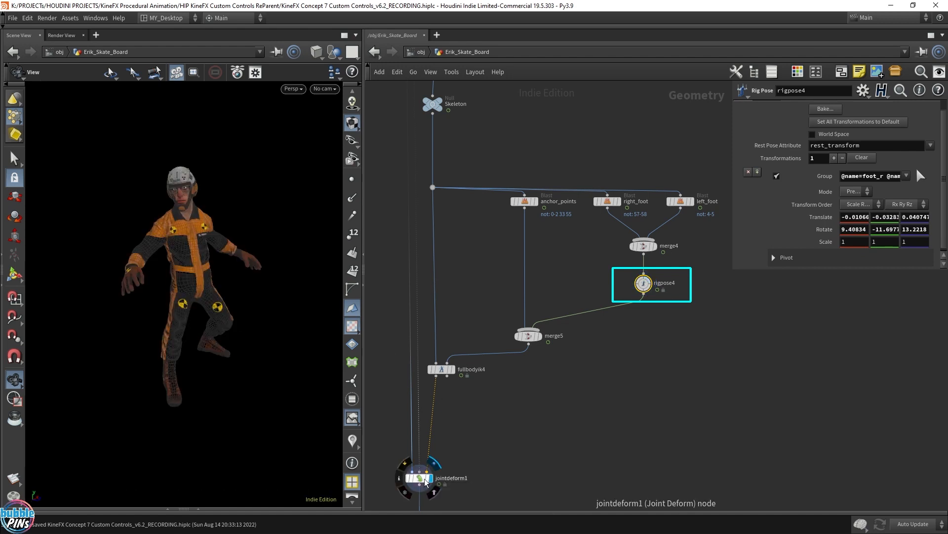
{"action": "left_click", "coordinate": [421, 479]}
{"action": "left_click_drag", "start_coordinate": [699, 309], "coordinate": [632, 274]}
{"action": "left_click_drag", "start_coordinate": [306, 274], "coordinate": [251, 282]}
{"action": "key", "text": "Return"}
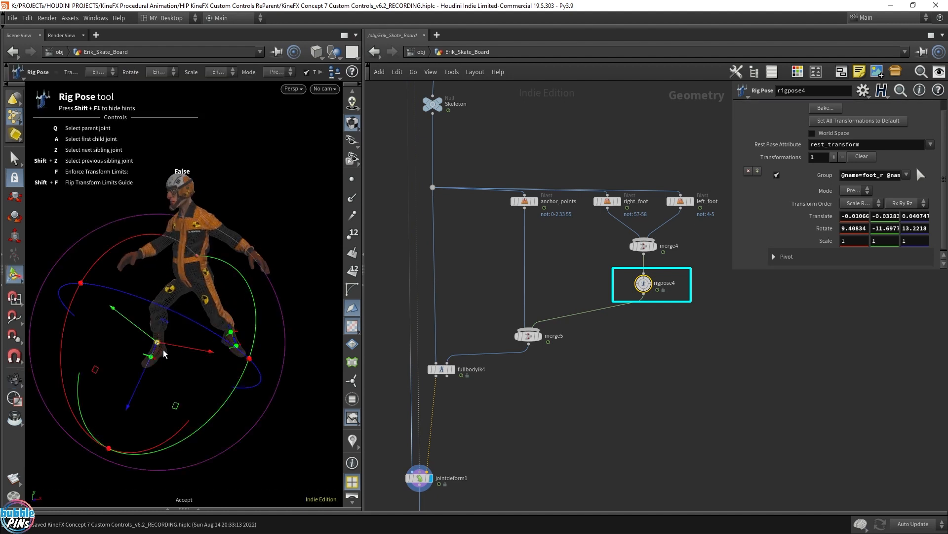
Move the grouped feet controls around with the right foot's handle to test the full body IK.
{"action": "left_click_drag", "start_coordinate": [159, 346], "coordinate": [122, 374]}
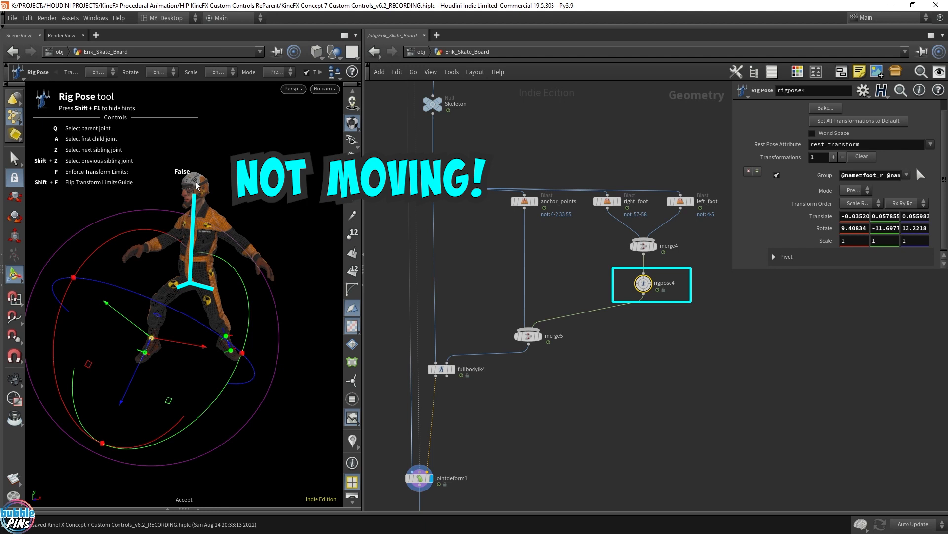
{"action": "left_click_drag", "start_coordinate": [154, 340], "coordinate": [210, 321]}
{"action": "key", "text": "space"}
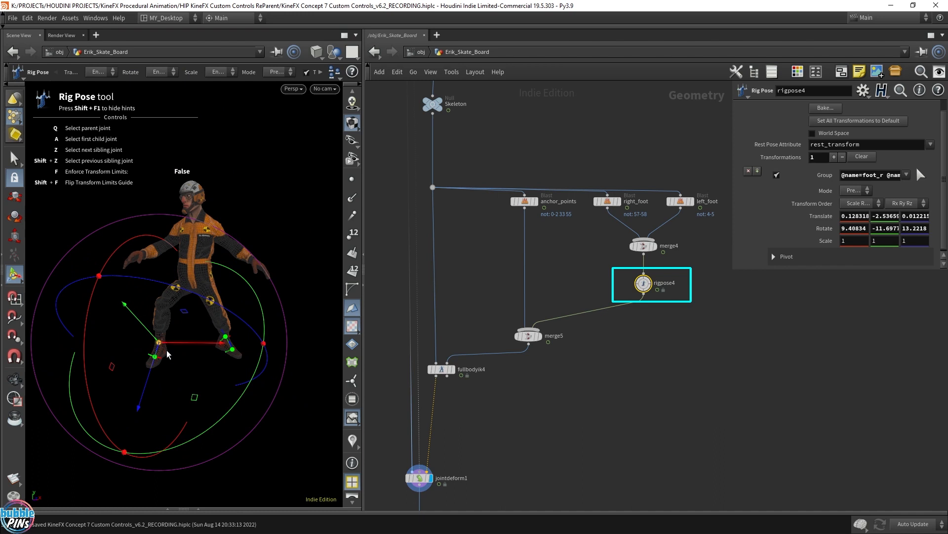
{"action": "left_click_drag", "start_coordinate": [161, 344], "coordinate": [164, 378]}
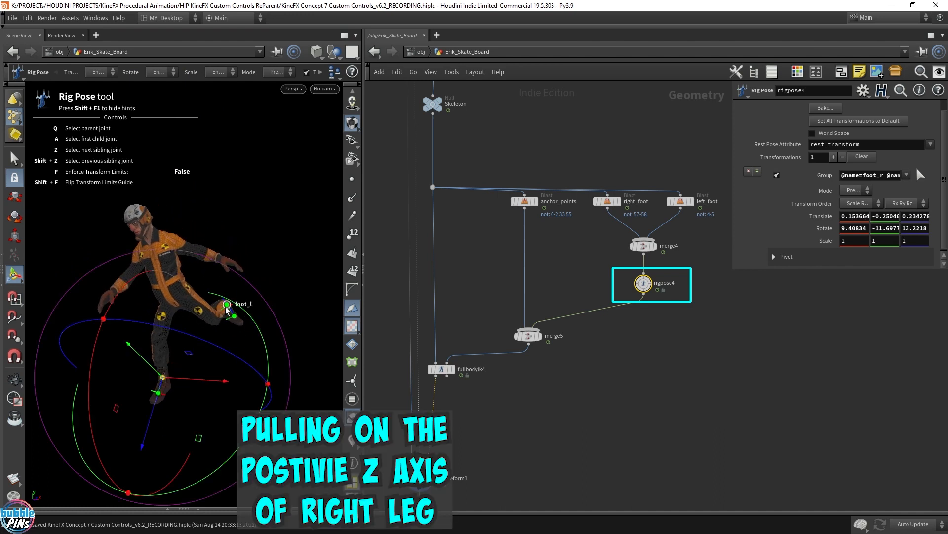
Compare the foot_l and foot_r handle orientations and pull the feet controls along the right foot's Z axis.
{"action": "left_click", "coordinate": [226, 305]}
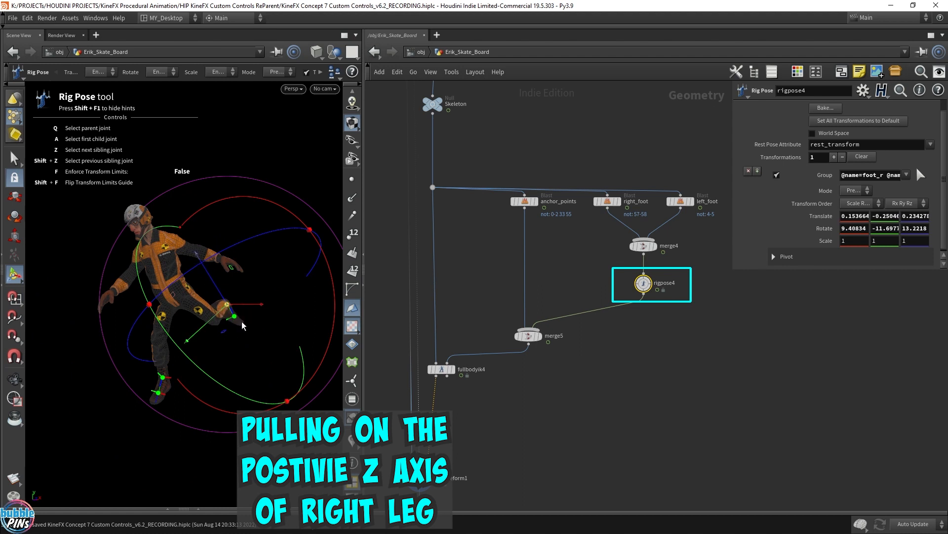
{"action": "left_click", "coordinate": [160, 390]}
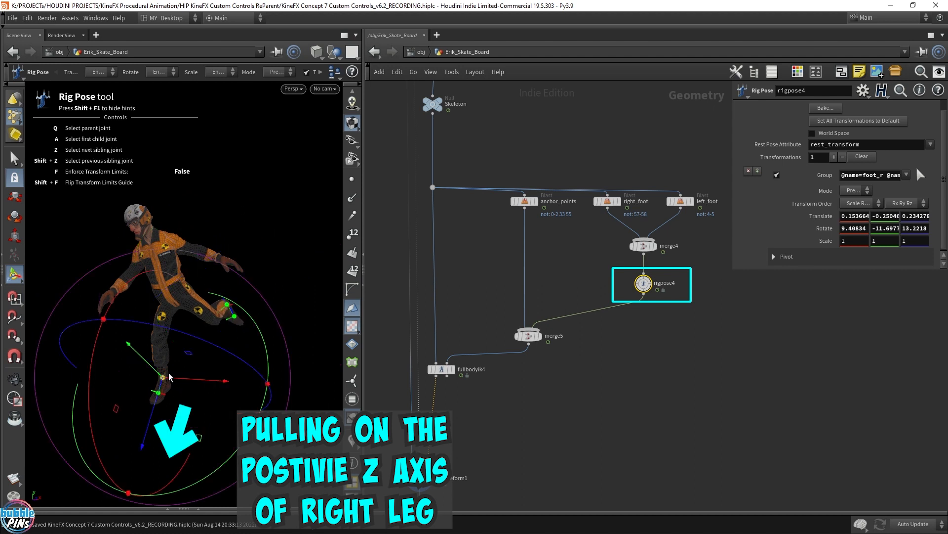
{"action": "mouse_move", "coordinate": [158, 410]}
{"action": "left_mouse_down"}
{"action": "mouse_move", "coordinate": [150, 432]}
{"action": "mouse_move", "coordinate": [153, 408]}
{"action": "left_mouse_up"}
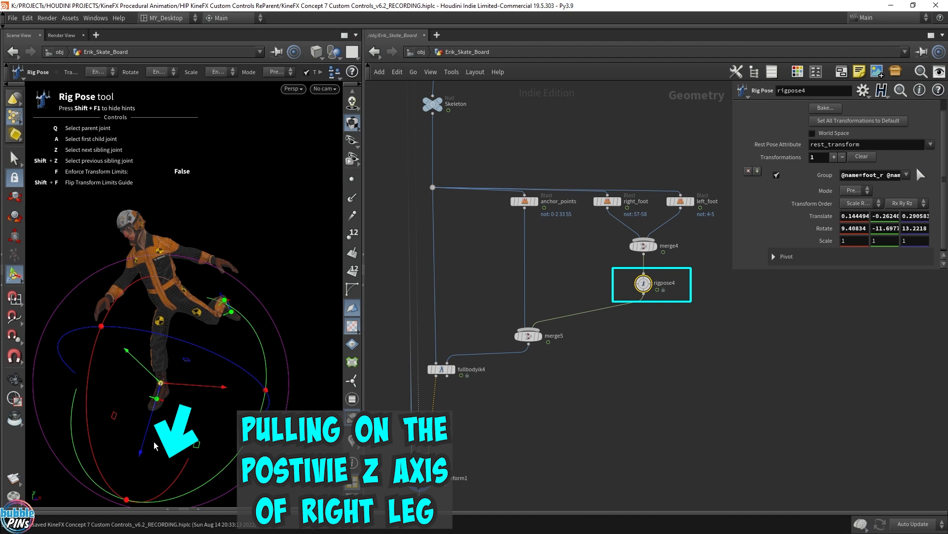
{"action": "left_click", "coordinate": [224, 301]}
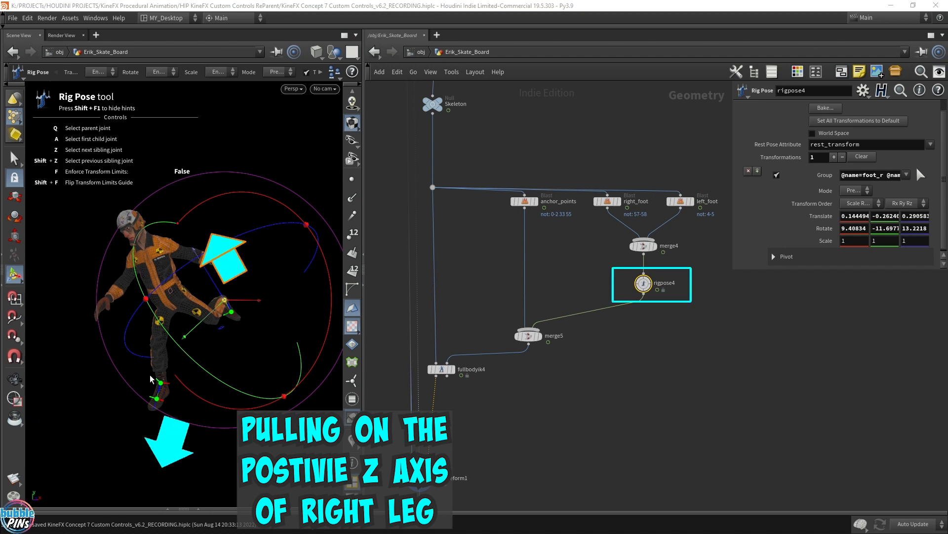
{"action": "left_click", "coordinate": [161, 384]}
{"action": "left_click_drag", "start_coordinate": [141, 434], "coordinate": [154, 406]}
{"action": "left_click", "coordinate": [152, 409]}
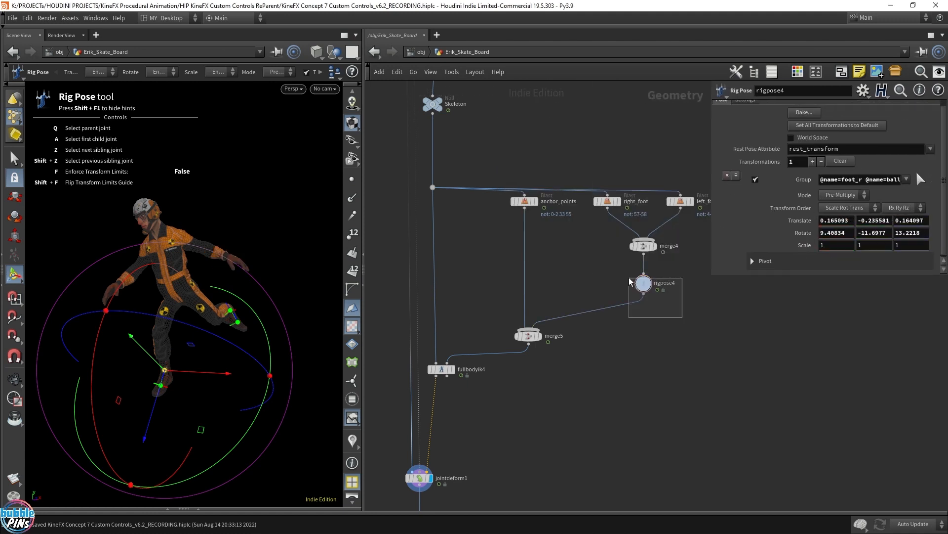
Colour the rigpose4 node black.
{"action": "key", "text": "c"}
{"action": "left_click", "coordinate": [936, 495]}
{"action": "key", "text": "c"}
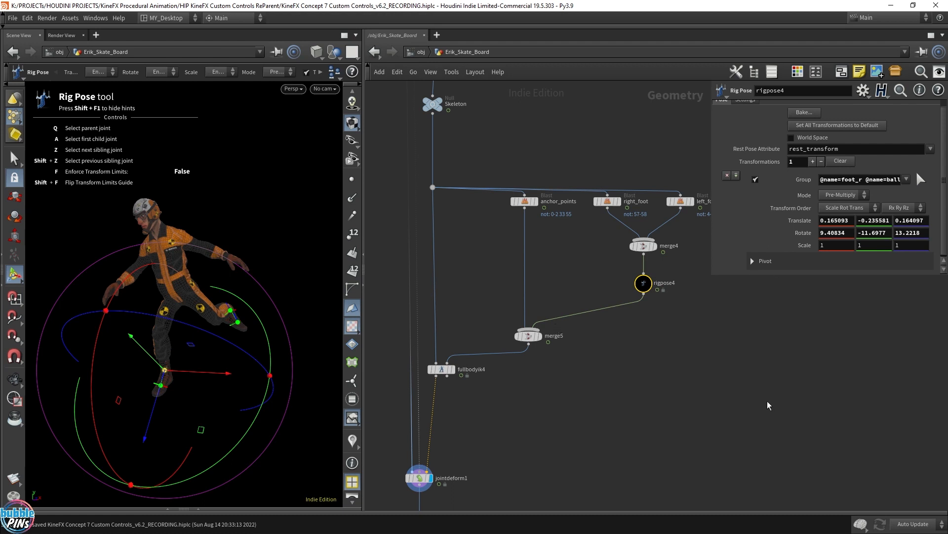
Add an FBX Character Import node in an empty area of the network.
{"action": "scroll", "coordinate": [661, 365], "scroll_direction": "down", "scroll_amount": 4}
{"action": "middle_click_drag", "start_coordinate": [661, 364], "coordinate": [534, 228]}
{"action": "scroll", "coordinate": [591, 318], "scroll_direction": "up", "scroll_amount": 6}
{"action": "key", "text": "Tab"}
{"action": "type", "text": "fb"}
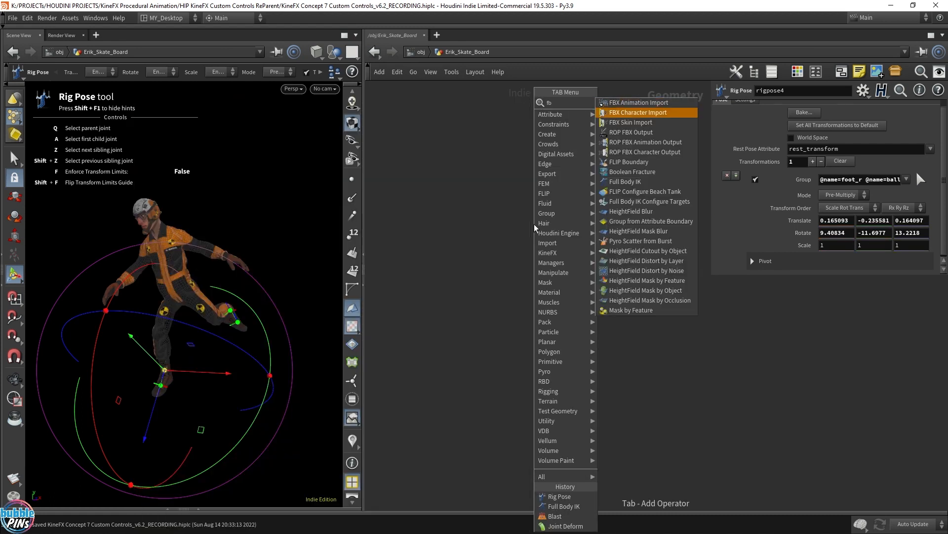
{"action": "key", "text": "Return"}
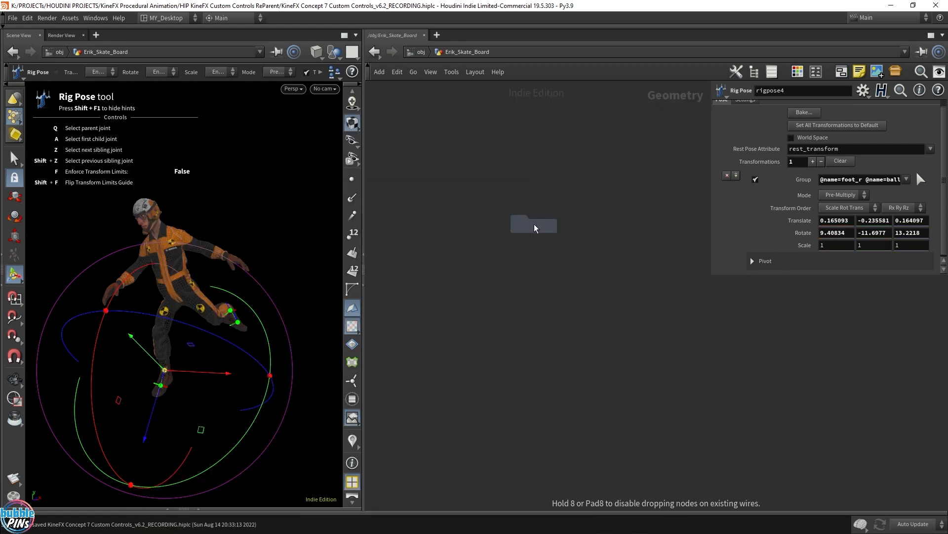
{"action": "left_click", "coordinate": [534, 228]}
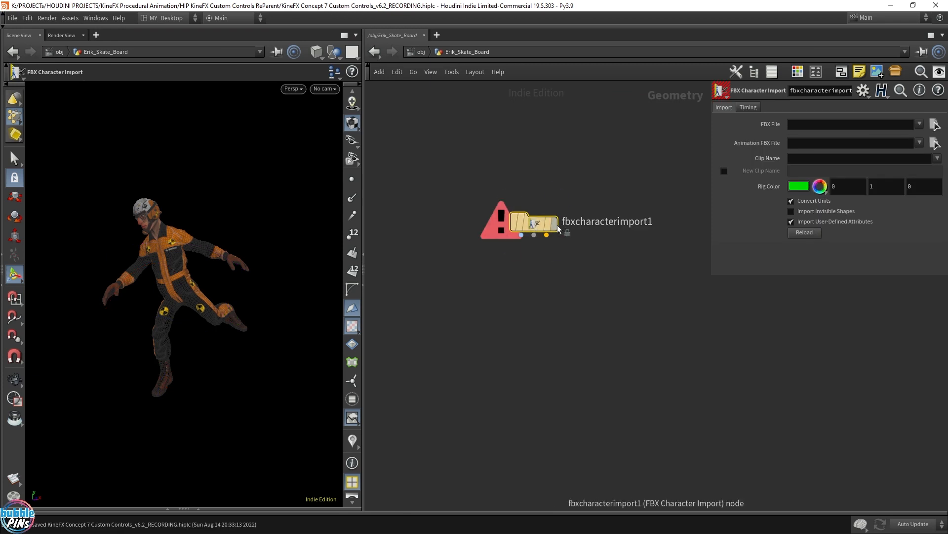
Load the skateboard FBX file into the FBX Character Import node and display it.
{"action": "left_click", "coordinate": [935, 124]}
{"action": "double_click", "coordinate": [726, 58]}
{"action": "left_click", "coordinate": [730, 79]}
{"action": "key", "text": "Return"}
Add a Joint Deform node below the skateboard's FBX import, fed by its three outputs, and display the deformed skateboard.
{"action": "key", "text": "Tab"}
{"action": "type", "text": "joinde"}
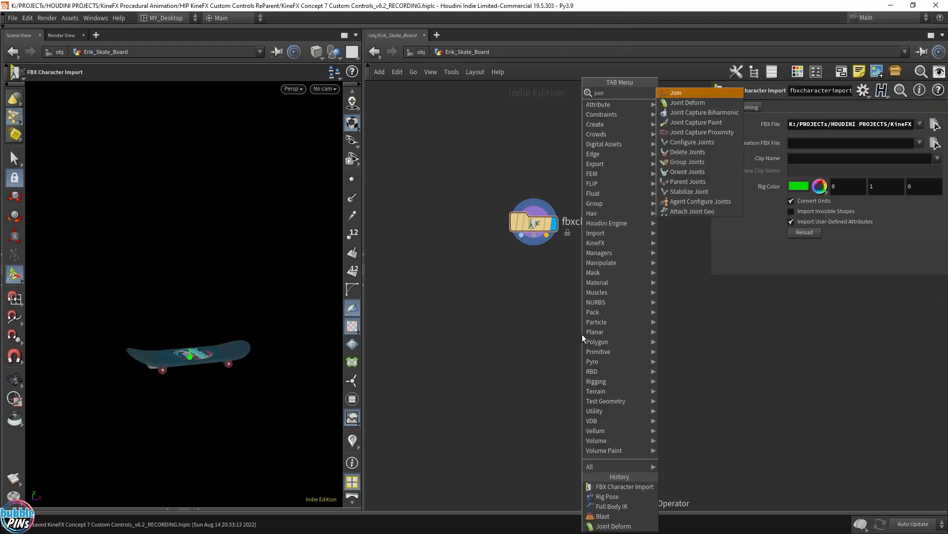
{"action": "key", "text": "Return"}
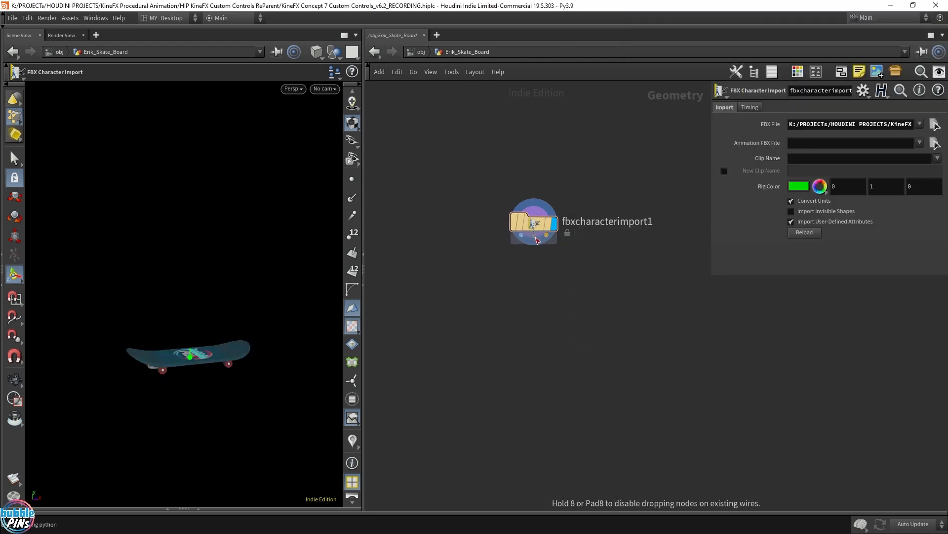
{"action": "left_click", "coordinate": [517, 276]}
{"action": "left_click_drag", "start_coordinate": [518, 277], "coordinate": [517, 465]}
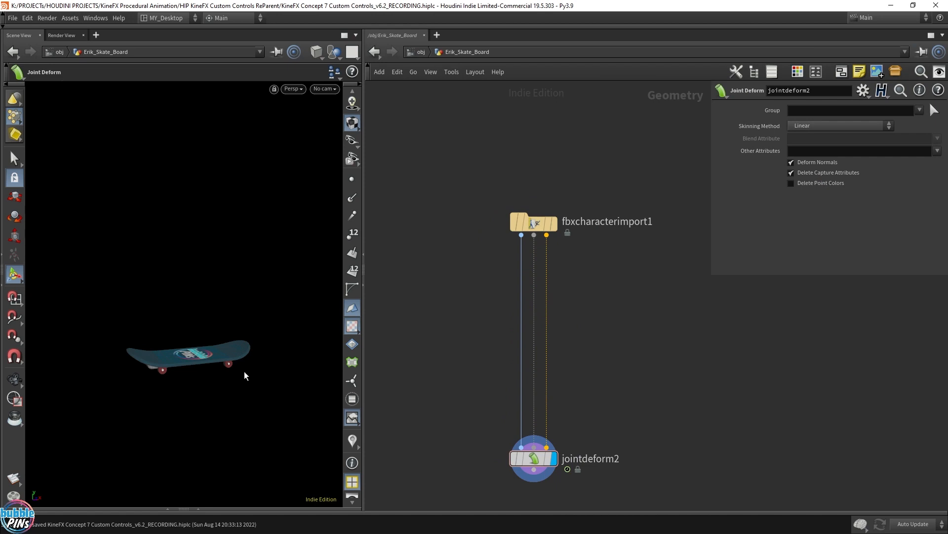
{"action": "key", "text": "Escape"}
{"action": "left_click_drag", "start_coordinate": [216, 322], "coordinate": [221, 303]}
Insert a Rig Pose node between the FBX import's animated pose output and the third input of jointdeform2.
{"action": "key", "text": "Tab"}
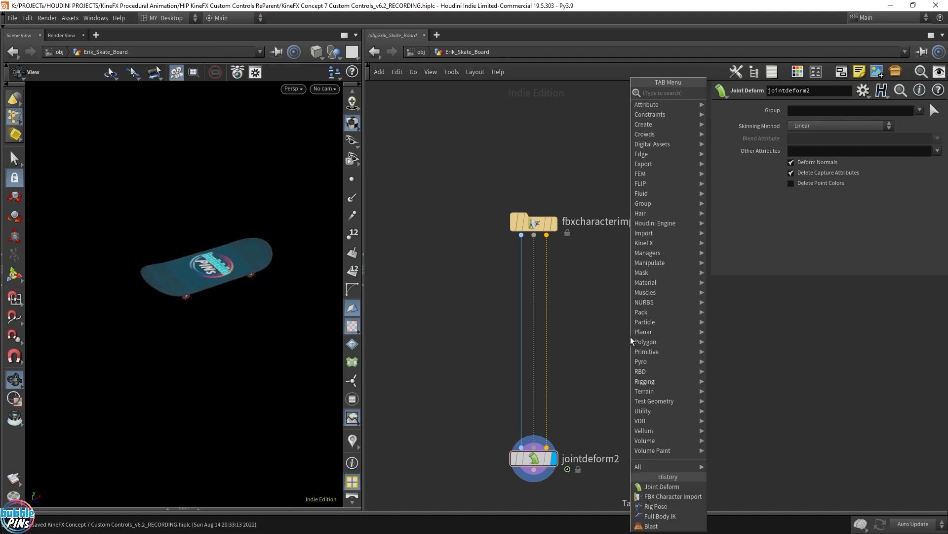
{"action": "type", "text": "rig po"}
{"action": "key", "text": "Return"}
{"action": "left_click", "coordinate": [600, 382]}
{"action": "left_click_drag", "start_coordinate": [546, 235], "coordinate": [600, 364]}
{"action": "left_click_drag", "start_coordinate": [601, 399], "coordinate": [547, 448]}
Pose the skateboard by rotating its board_root joint to about -14.6, 5.4 and 19.7 degrees.
{"action": "key", "text": "Return"}
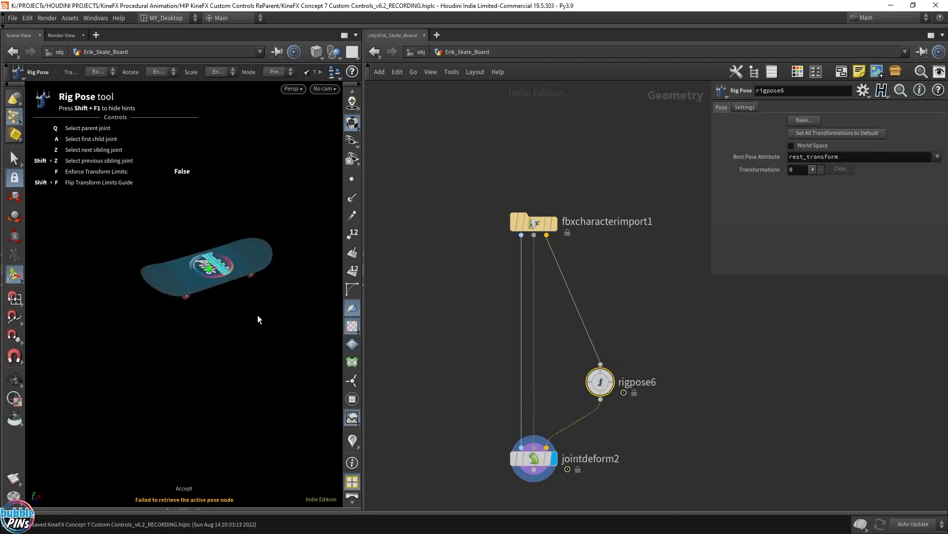
{"action": "left_click", "coordinate": [210, 268]}
{"action": "left_click_drag", "start_coordinate": [278, 264], "coordinate": [232, 143]}
{"action": "left_click_drag", "start_coordinate": [165, 218], "coordinate": [142, 258]}
{"action": "key", "text": "Escape"}
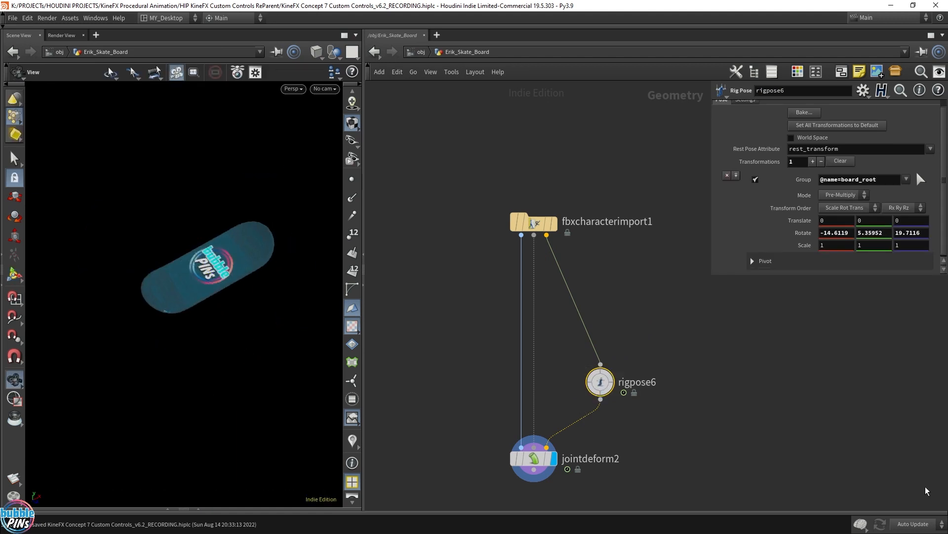
Colour the rigpose6 node black.
{"action": "key", "text": "c"}
{"action": "left_click", "coordinate": [825, 498]}
{"action": "scroll", "coordinate": [725, 351], "scroll_direction": "down", "scroll_amount": 5}
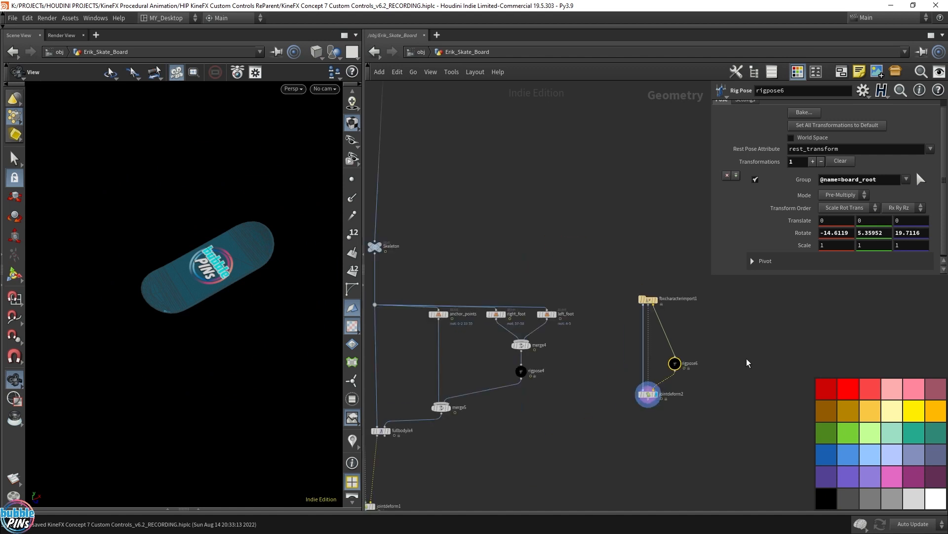
{"action": "key", "text": "c"}
Move the three skateboard rig nodes further away from the character's IK nodes and hide the parameter overlay.
{"action": "middle_click_drag", "start_coordinate": [720, 345], "coordinate": [801, 346]}
{"action": "left_click_drag", "start_coordinate": [800, 292], "coordinate": [684, 431]}
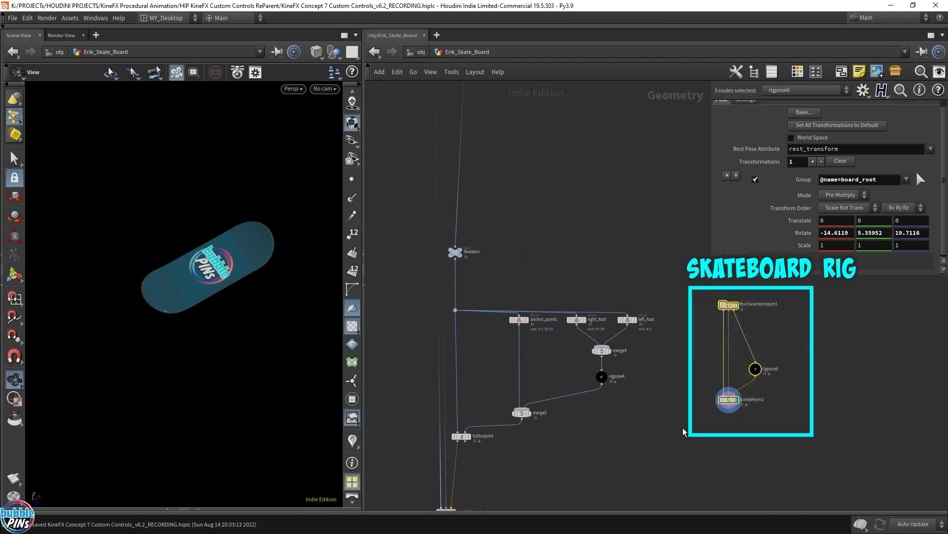
{"action": "left_click_drag", "start_coordinate": [441, 296], "coordinate": [673, 447]}
{"action": "scroll", "coordinate": [669, 390], "scroll_direction": "down", "scroll_amount": 3}
{"action": "middle_click_drag", "start_coordinate": [669, 391], "coordinate": [597, 379]}
{"action": "left_click_drag", "start_coordinate": [706, 302], "coordinate": [623, 402]}
{"action": "left_click_drag", "start_coordinate": [645, 322], "coordinate": [719, 334]}
{"action": "key", "text": "p"}
{"action": "scroll", "coordinate": [519, 381], "scroll_direction": "up", "scroll_amount": 3}
Place a sticky note titled "Skateboard Rig" above the skateboard's FBX import node.
{"action": "left_click", "coordinate": [860, 72]}
{"action": "left_click_drag", "start_coordinate": [820, 231], "coordinate": [870, 210]}
{"action": "type", "text": "Skateboard Rig"}
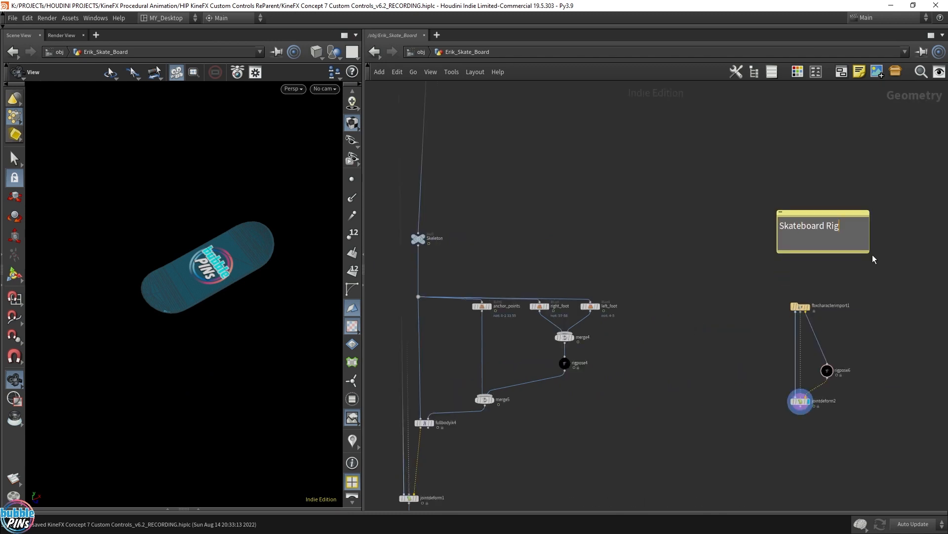
Enclose the skateboard nodes and the character's IK nodes in separate network boxes, each with a sticky note, and save the scene.
{"action": "left_click_drag", "start_coordinate": [801, 400], "coordinate": [800, 494]}
{"action": "left_click_drag", "start_coordinate": [714, 445], "coordinate": [865, 43]}
{"action": "left_click", "coordinate": [842, 72]}
{"action": "left_click_drag", "start_coordinate": [487, 312], "coordinate": [702, 143]}
{"action": "left_click", "coordinate": [841, 71]}
{"action": "scroll", "coordinate": [606, 321], "scroll_direction": "up", "scroll_amount": 3}
{"action": "scroll", "coordinate": [607, 321], "scroll_direction": "down", "scroll_amount": 3}
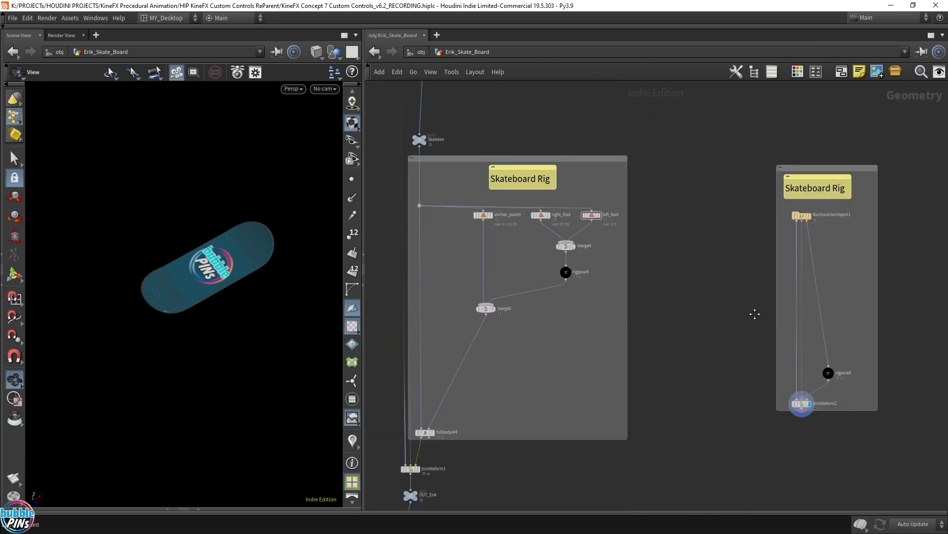
{"action": "middle_click_drag", "start_coordinate": [742, 312], "coordinate": [702, 311]}
{"action": "key", "text": "ctrl+s"}
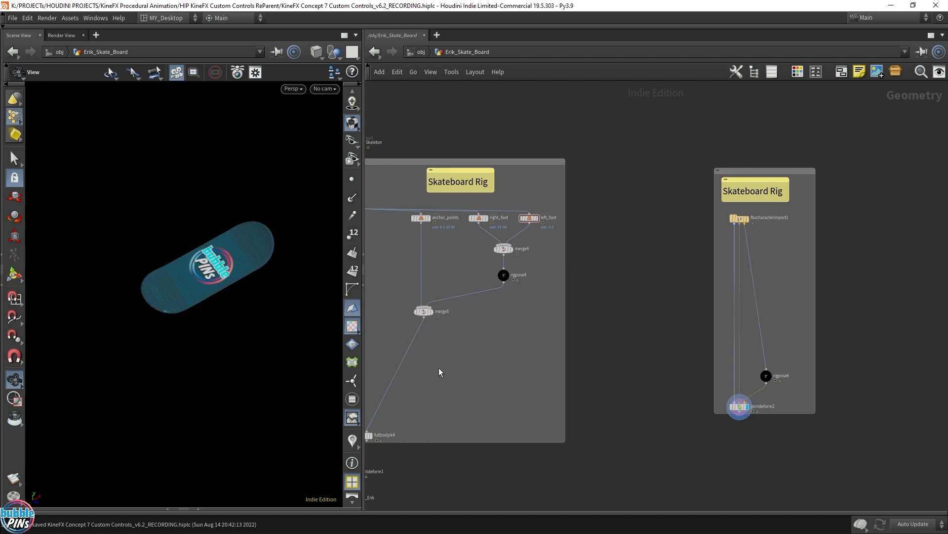
Display the merge5 node with joint names shown in the viewport to inspect the character's IK controls.
{"action": "middle_click_drag", "start_coordinate": [438, 370], "coordinate": [474, 366]}
{"action": "left_click", "coordinate": [467, 305]}
{"action": "left_click_drag", "start_coordinate": [458, 306], "coordinate": [459, 294]}
{"action": "left_click", "coordinate": [352, 441]}
{"action": "mouse_move", "coordinate": [243, 225]}
{"action": "left_mouse_down"}
{"action": "mouse_move", "coordinate": [254, 271]}
{"action": "mouse_move", "coordinate": [233, 323]}
{"action": "left_mouse_up"}
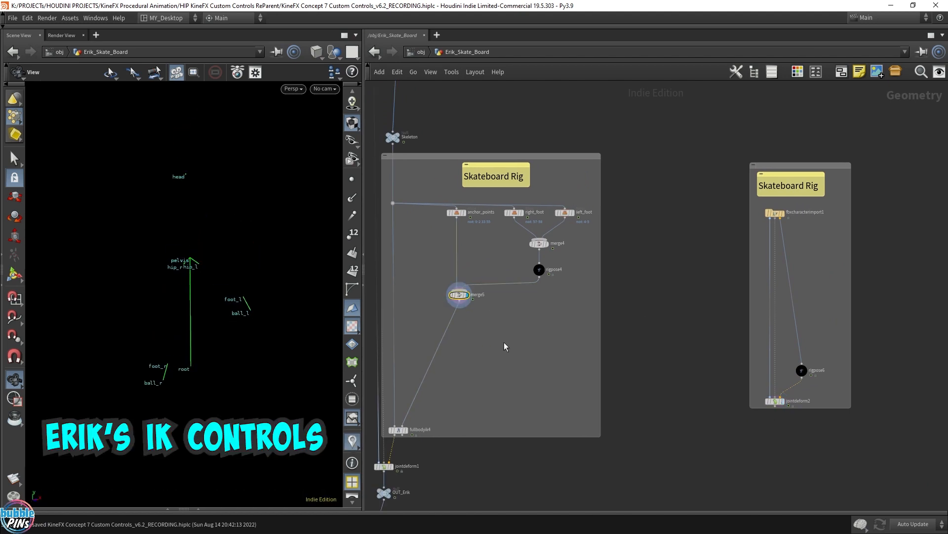
Move the skateboard's Rig Pose node up below its FBX import and combine it with merge5 in a new Merge node.
{"action": "left_click", "coordinate": [539, 269]}
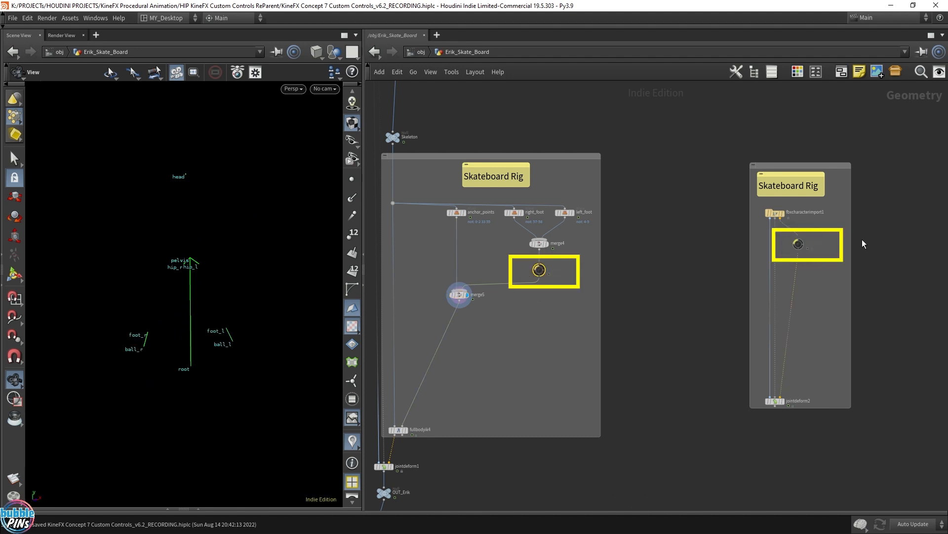
{"action": "left_click_drag", "start_coordinate": [794, 237], "coordinate": [792, 234]}
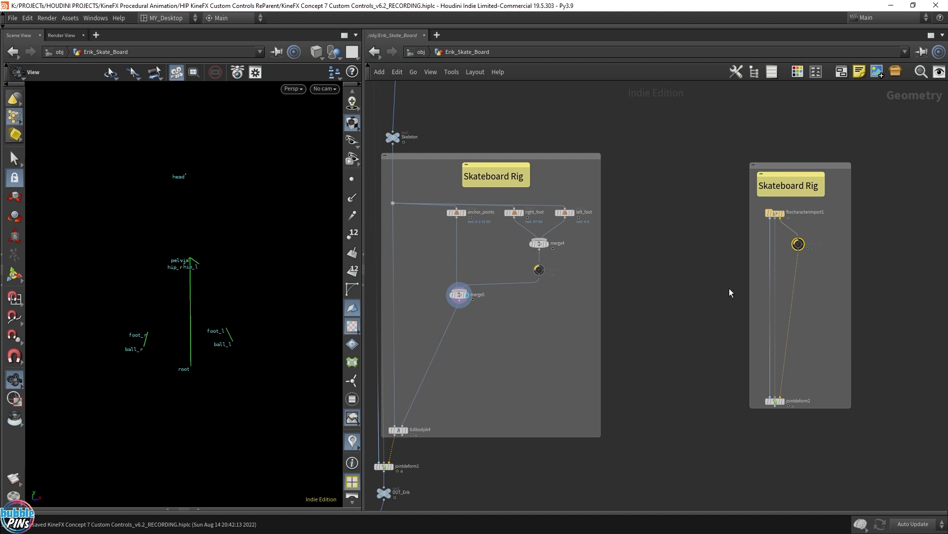
{"action": "left_click_drag", "start_coordinate": [496, 324], "coordinate": [458, 283]}
{"action": "left_click_drag", "start_coordinate": [815, 260], "coordinate": [673, 320], "text": "shift"}
Move the skateboard network box further out and add a copied sticky note titled "Custom Controls" between the two rigs.
{"action": "left_click_drag", "start_coordinate": [792, 168], "coordinate": [899, 170]}
{"action": "key", "text": "ctrl+c"}
{"action": "key", "text": "ctrl+v"}
{"action": "left_click_drag", "start_coordinate": [701, 186], "coordinate": [702, 172]}
{"action": "double_click", "coordinate": [701, 184]}
{"action": "type", "text": "Custom Controls"}
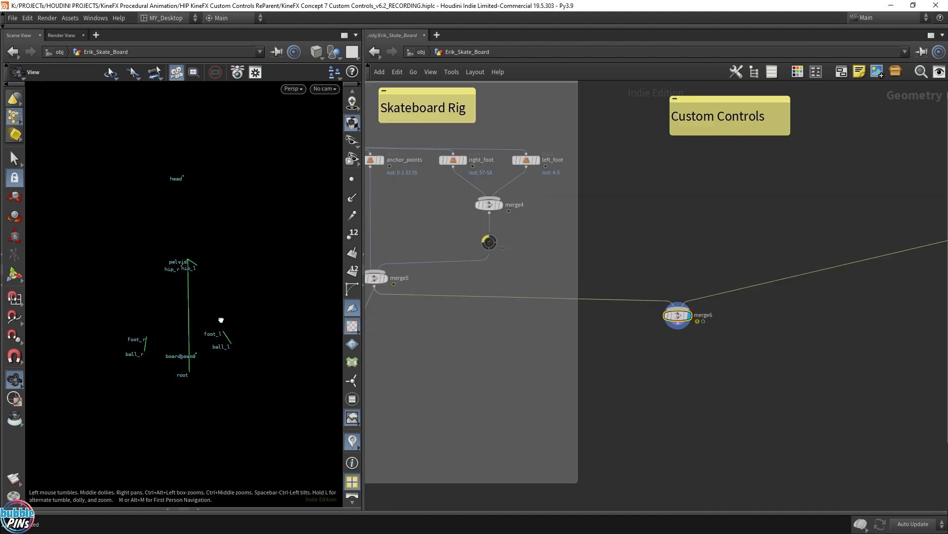
Set the rig colour of the skateboard's FBX Character Import node to white (FFFFFF).
{"action": "left_click_drag", "start_coordinate": [220, 320], "coordinate": [171, 348]}
{"action": "scroll", "coordinate": [745, 369], "scroll_direction": "down", "scroll_amount": 3}
{"action": "middle_click_drag", "start_coordinate": [745, 369], "coordinate": [599, 336]}
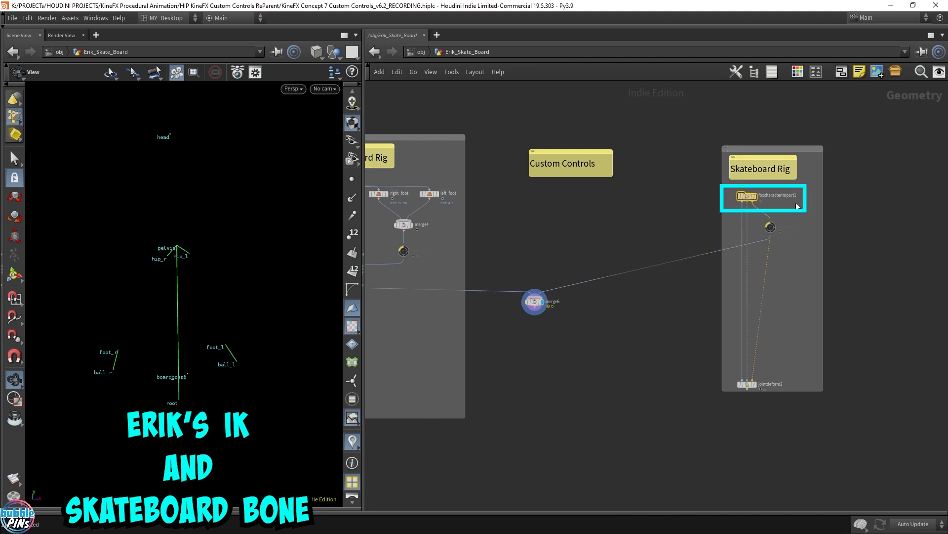
{"action": "key", "text": "p"}
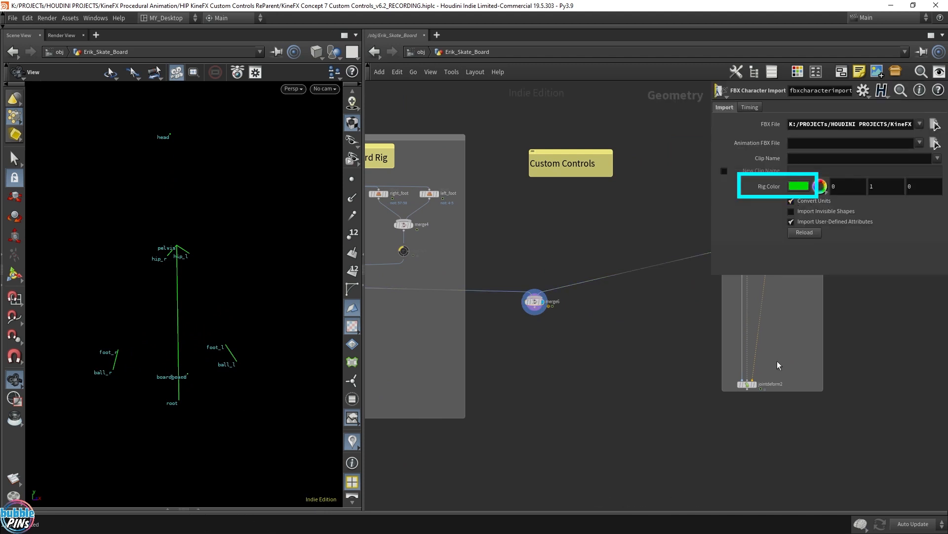
{"action": "middle_click_drag", "start_coordinate": [766, 356], "coordinate": [663, 367]}
{"action": "left_click", "coordinate": [820, 187]}
{"action": "left_click", "coordinate": [932, 169]}
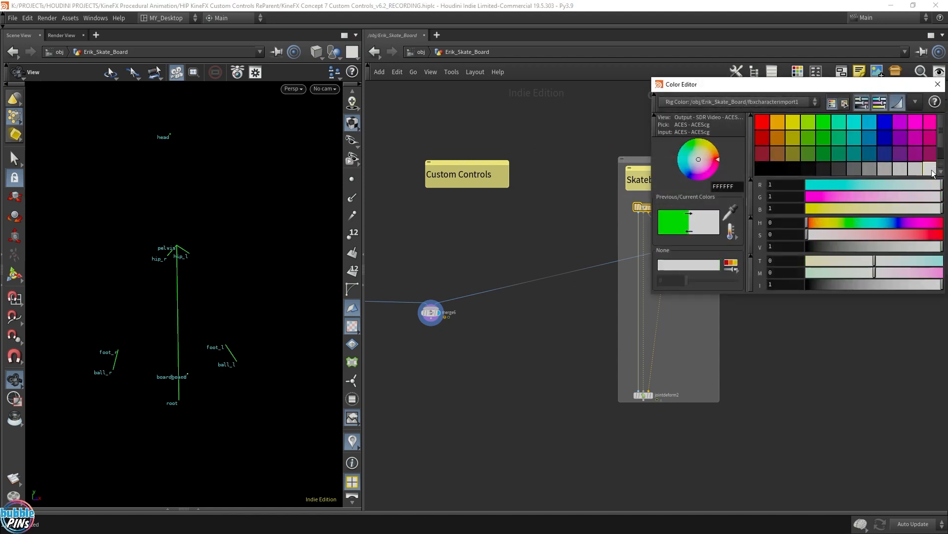
{"action": "left_click", "coordinate": [937, 84]}
{"action": "middle_click_drag", "start_coordinate": [384, 240], "coordinate": [609, 354]}
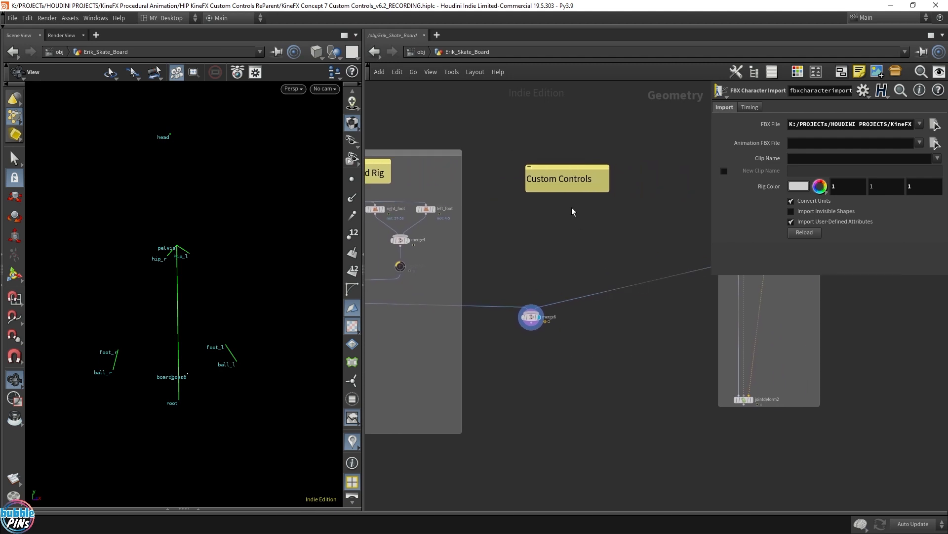
{"action": "key", "text": "p"}
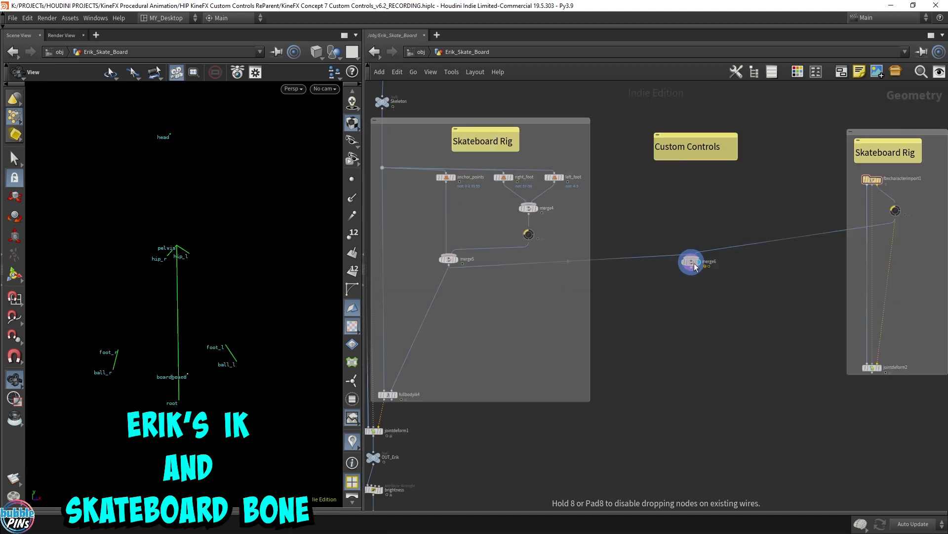
Add a Null named Merged_Rig below merge6, display it and save the scene.
{"action": "mouse_move", "coordinate": [694, 267]}
{"action": "left_mouse_down"}
{"action": "mouse_move", "coordinate": [694, 284]}
{"action": "mouse_move", "coordinate": [710, 270]}
{"action": "left_mouse_up"}
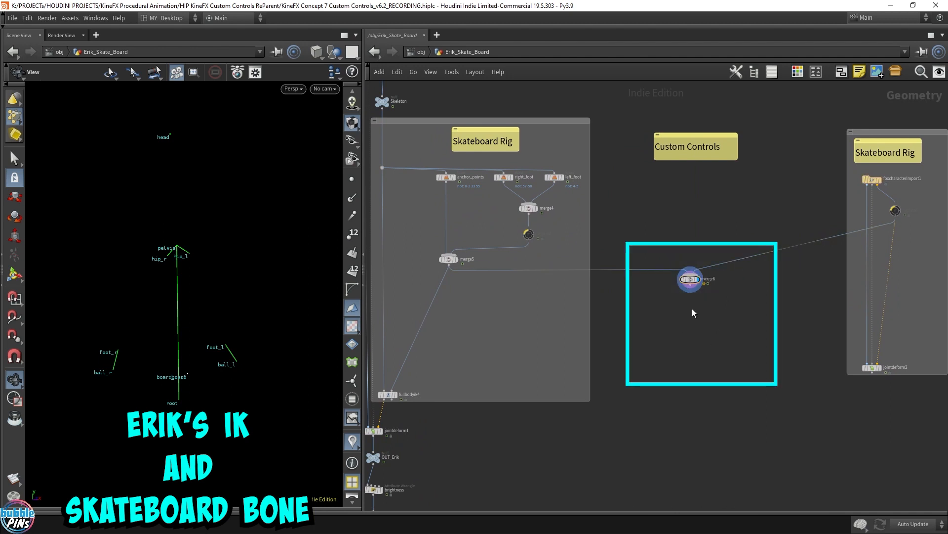
{"action": "key", "text": "Tab"}
{"action": "key", "text": "Return"}
{"action": "left_click", "coordinate": [691, 305]}
{"action": "left_click", "coordinate": [704, 304]}
{"action": "type", "text": "Merged_Rig"}
{"action": "key", "text": "Return"}
{"action": "left_click", "coordinate": [697, 306]}
{"action": "key", "text": "ctrl+s"}
{"action": "mouse_move", "coordinate": [242, 281]}
{"action": "left_mouse_down"}
{"action": "mouse_move", "coordinate": [203, 267]}
{"action": "mouse_move", "coordinate": [222, 281]}
{"action": "mouse_move", "coordinate": [250, 277]}
{"action": "left_mouse_up"}
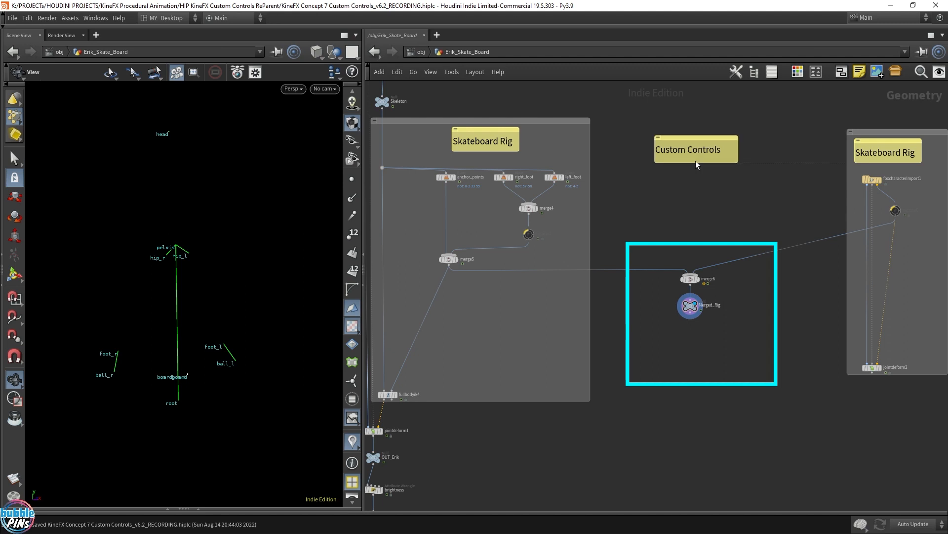
Move the Custom Controls note down above merge6 and retitle the character rig's note "Erik Rig".
{"action": "left_click_drag", "start_coordinate": [692, 147], "coordinate": [692, 235]}
{"action": "left_click", "coordinate": [498, 143]}
{"action": "double_click", "coordinate": [498, 143]}
{"action": "key", "text": "BackSpace"}
{"action": "type", "text": "Erik"}
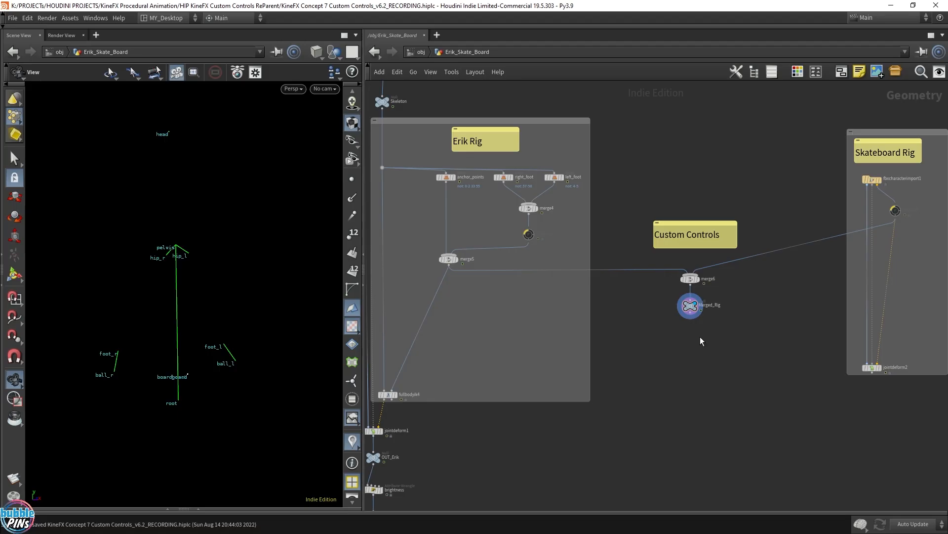
Add a Parent Joints node below Merged_Rig and display it.
{"action": "scroll", "coordinate": [702, 341], "scroll_direction": "up", "scroll_amount": 3}
{"action": "key", "text": "Tab"}
{"action": "type", "text": "parent"}
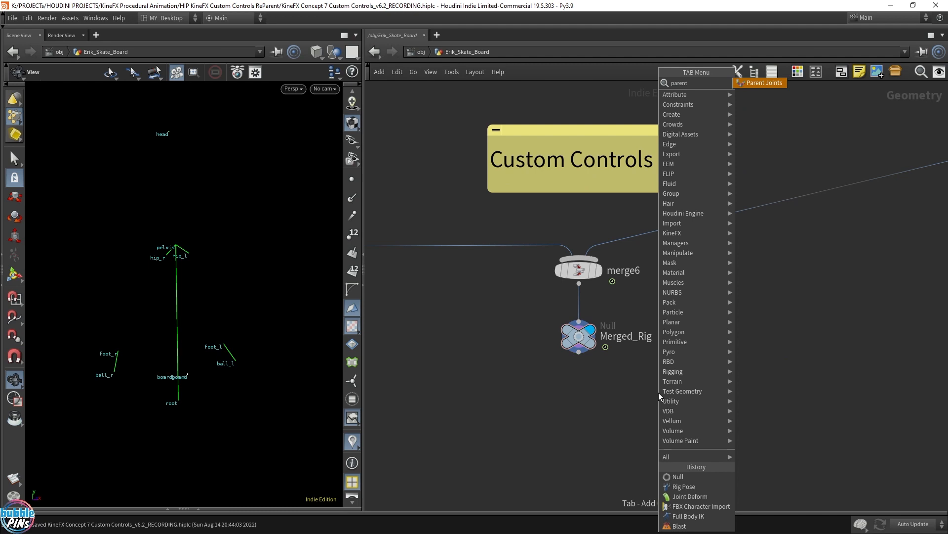
{"action": "key", "text": "Return"}
{"action": "left_click", "coordinate": [578, 394]}
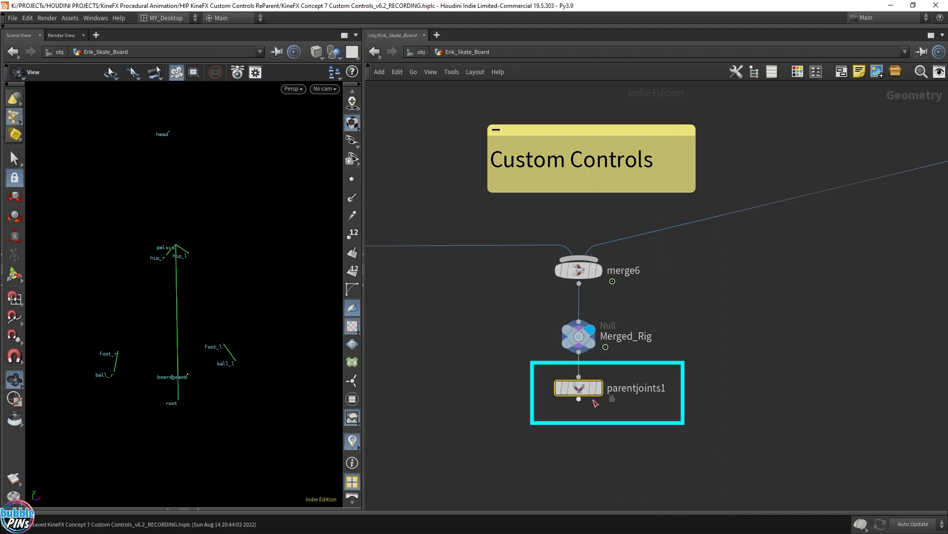
{"action": "mouse_move", "coordinate": [578, 394]}
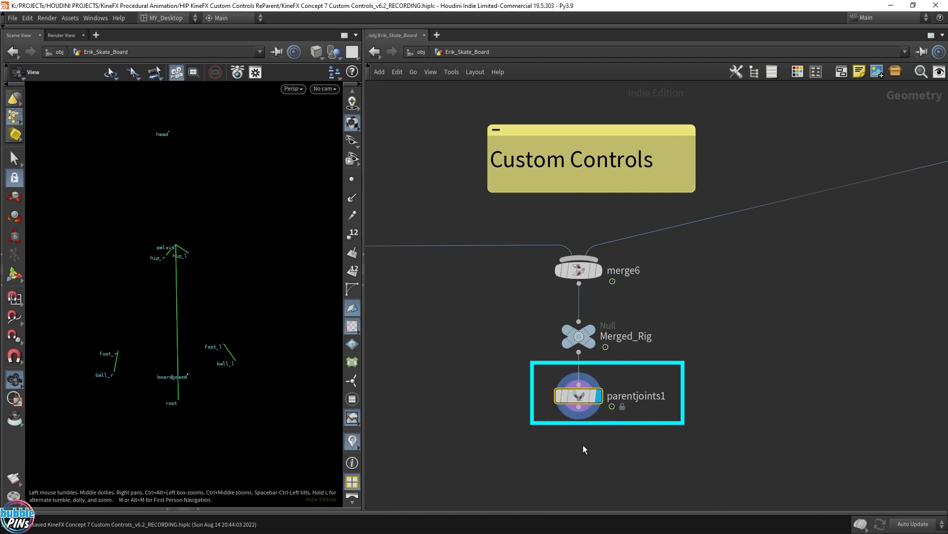
Add one parent entry to parentjoints1 and pick foot_l, ball_l, foot_r and ball_r as its Joint1 group.
{"action": "key", "text": "p"}
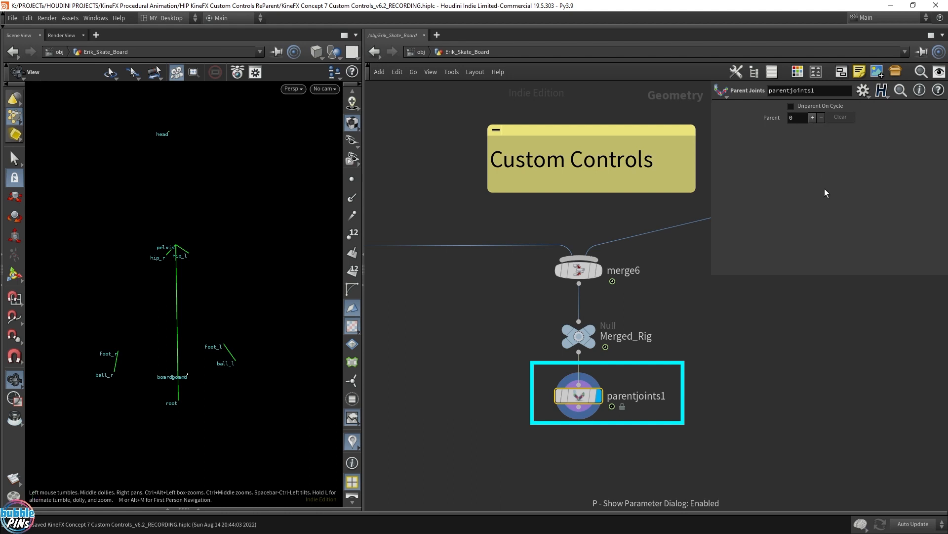
{"action": "right_click_drag", "start_coordinate": [250, 333], "coordinate": [279, 341]}
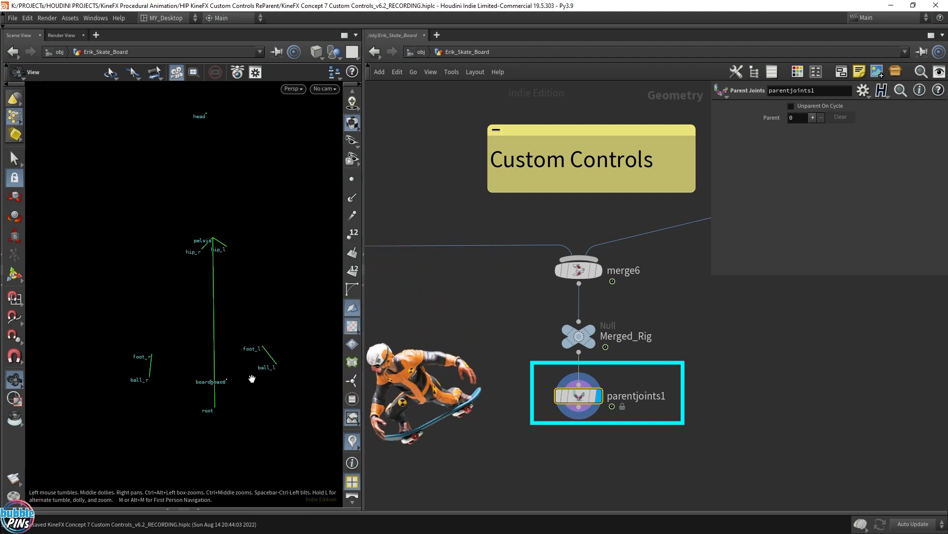
{"action": "left_click", "coordinate": [813, 117]}
{"action": "left_click", "coordinate": [857, 135]}
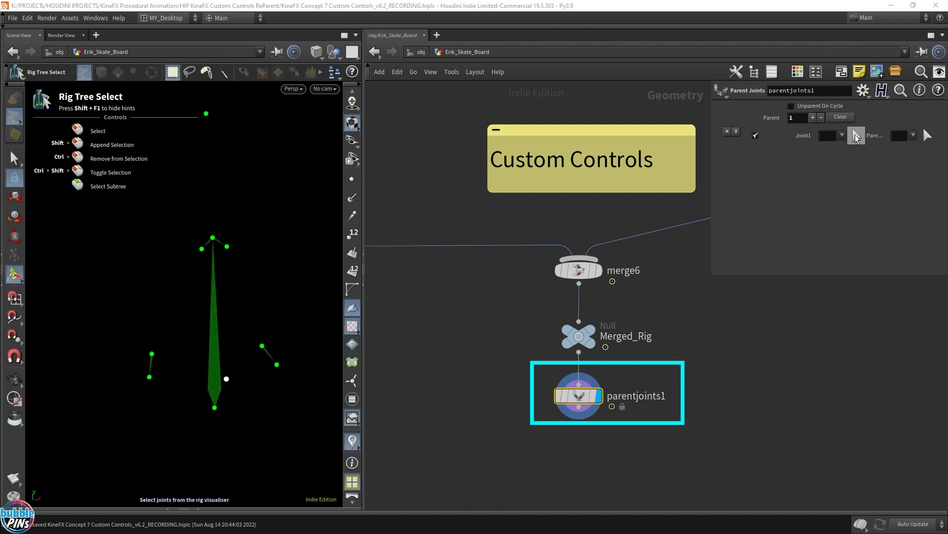
{"action": "left_click_drag", "start_coordinate": [862, 533], "coordinate": [803, 199]}
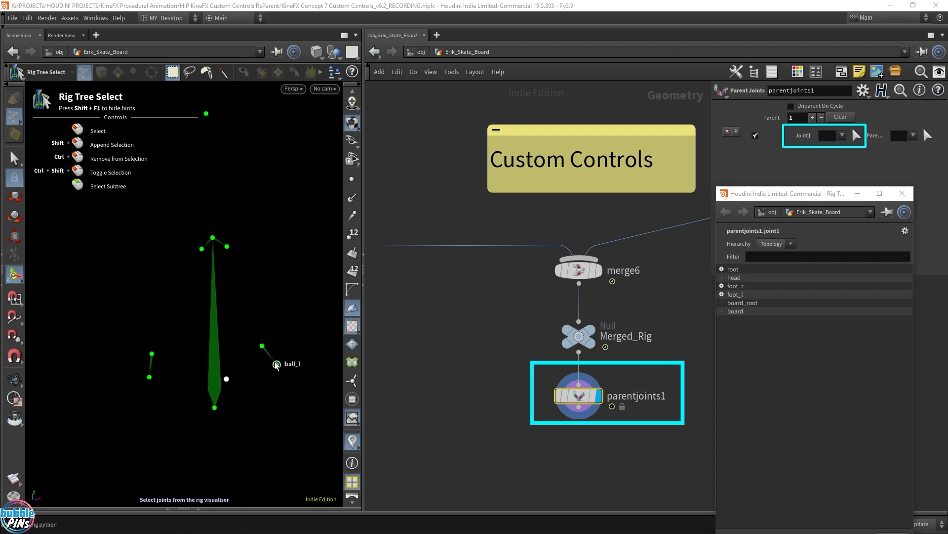
{"action": "left_click_drag", "start_coordinate": [252, 324], "coordinate": [301, 374]}
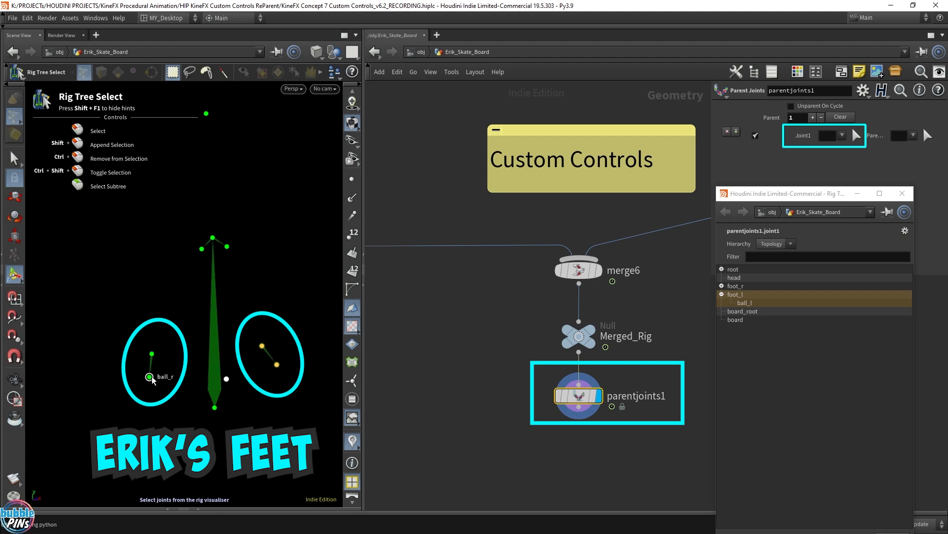
{"action": "left_click_drag", "start_coordinate": [135, 341], "coordinate": [185, 405], "text": "shift"}
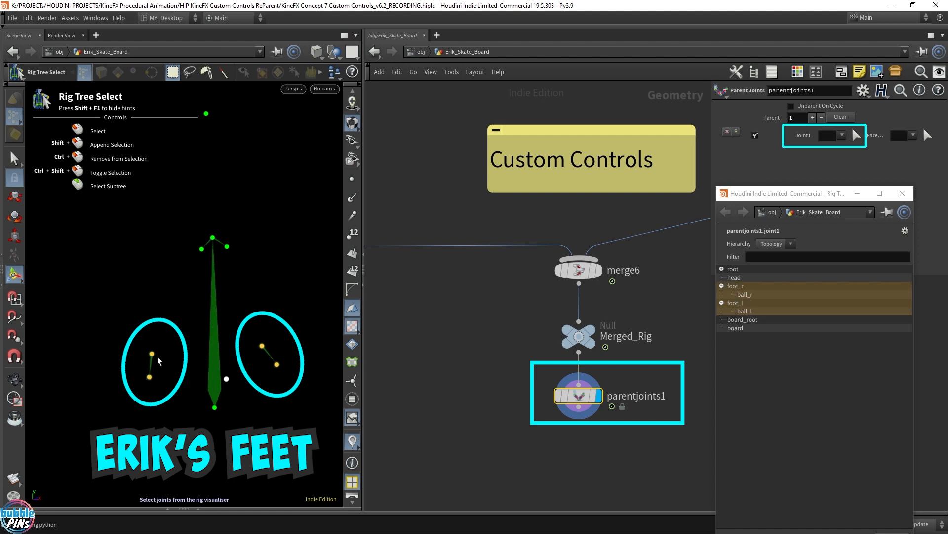
{"action": "key", "text": "Return"}
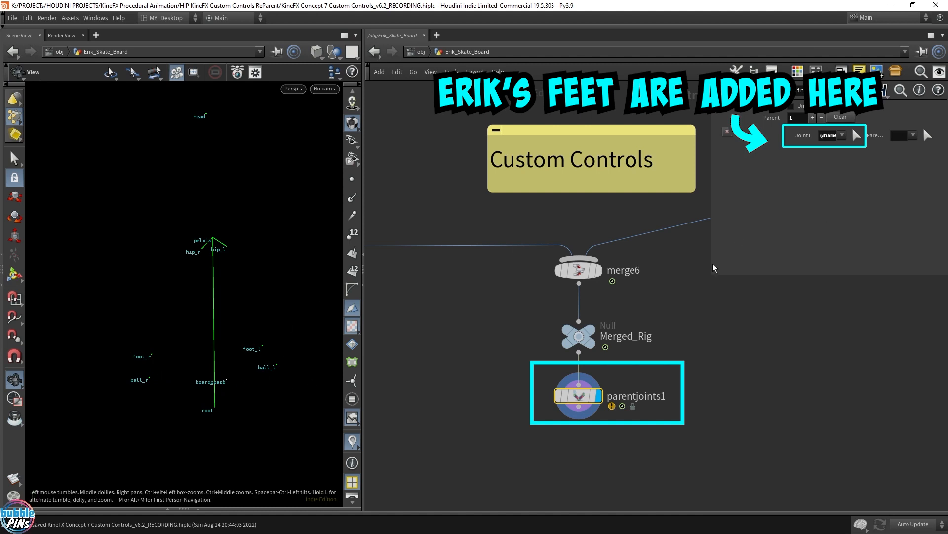
Widen parentjoints1's parameter overlay and pick the board_root joint as Parent1 for the feet joints.
{"action": "left_click_drag", "start_coordinate": [599, 210], "coordinate": [588, 201]}
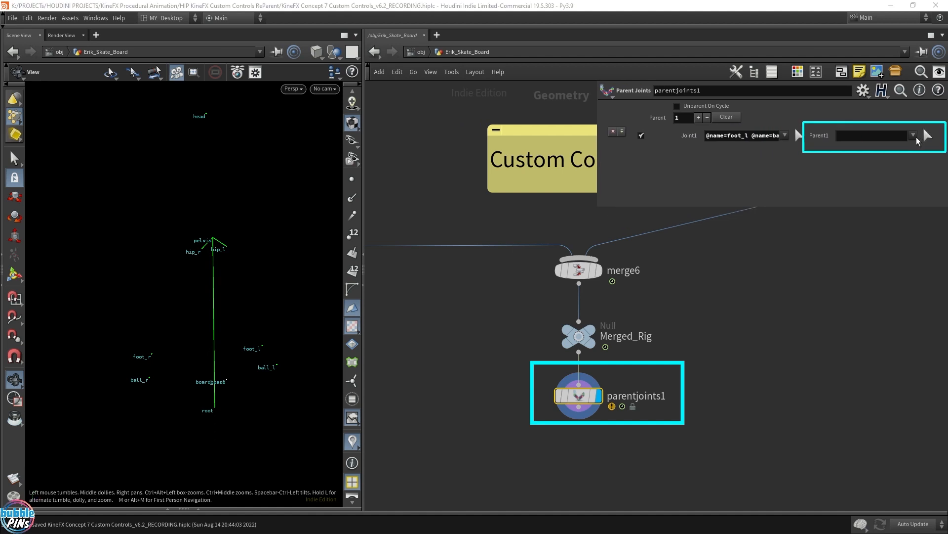
{"action": "left_click", "coordinate": [914, 136]}
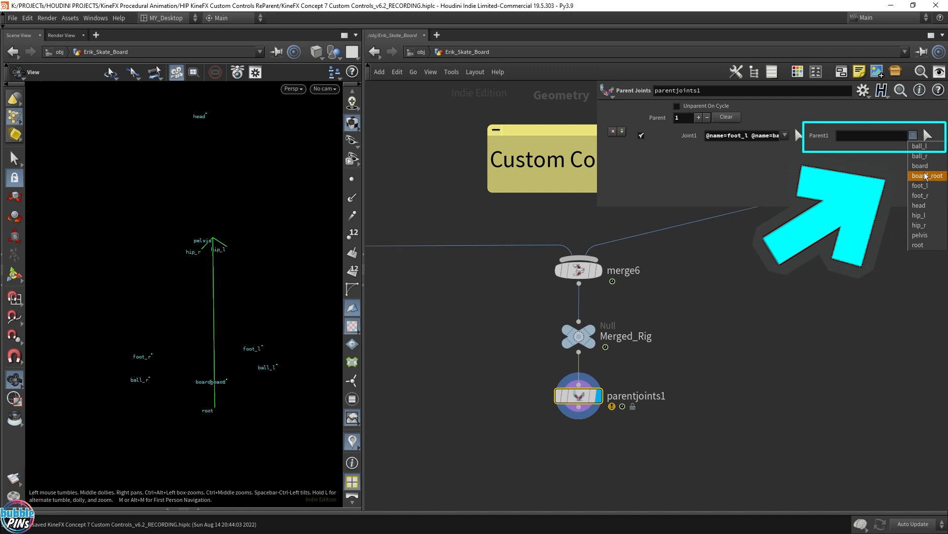
{"action": "left_click", "coordinate": [927, 137]}
{"action": "left_click", "coordinate": [927, 137]}
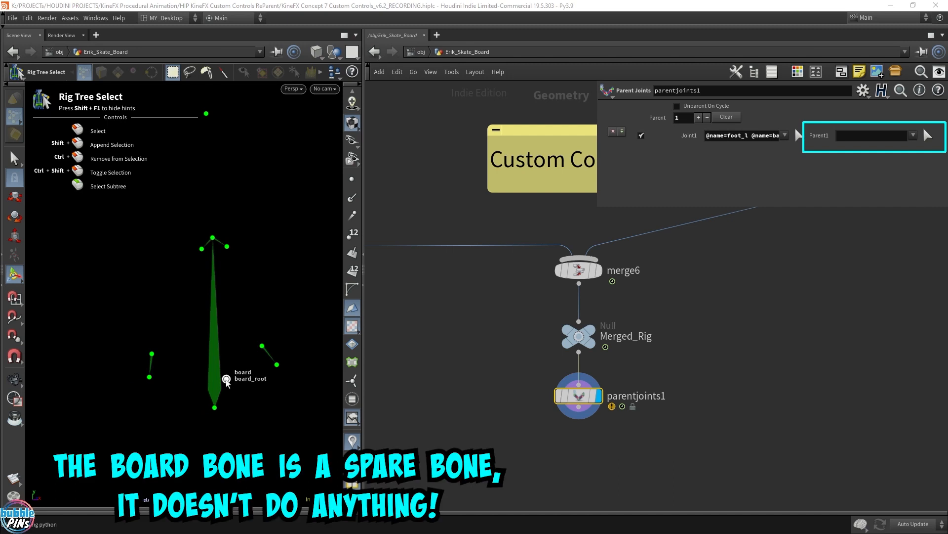
{"action": "left_click", "coordinate": [227, 380]}
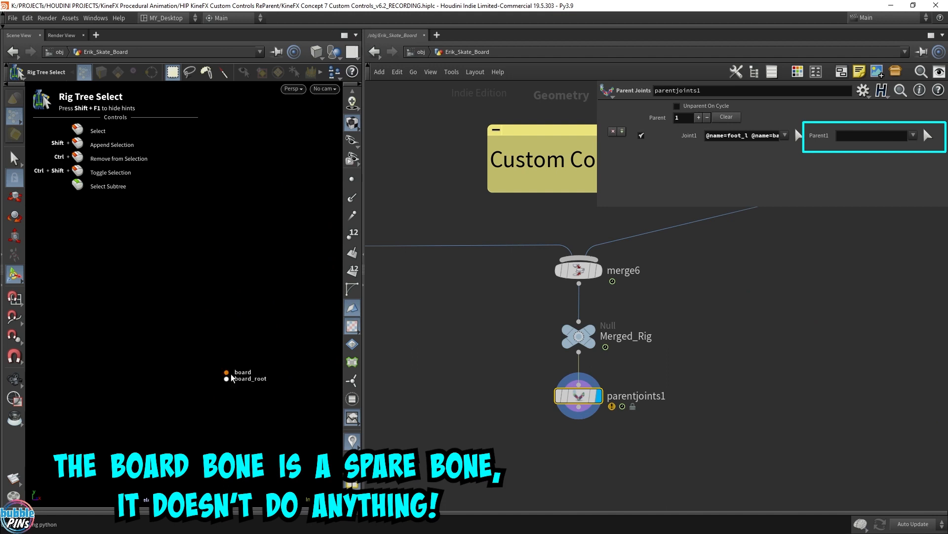
{"action": "left_click", "coordinate": [227, 379]}
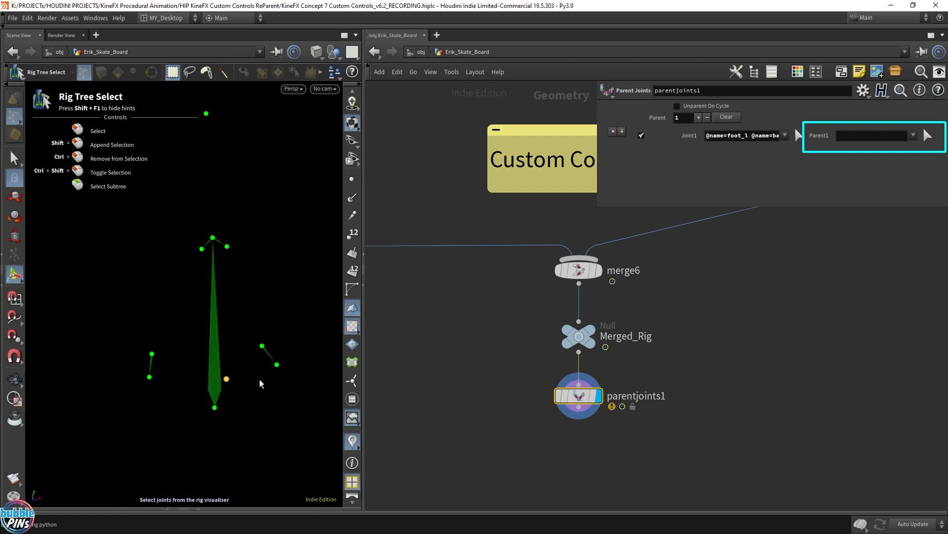
{"action": "key", "text": "Return"}
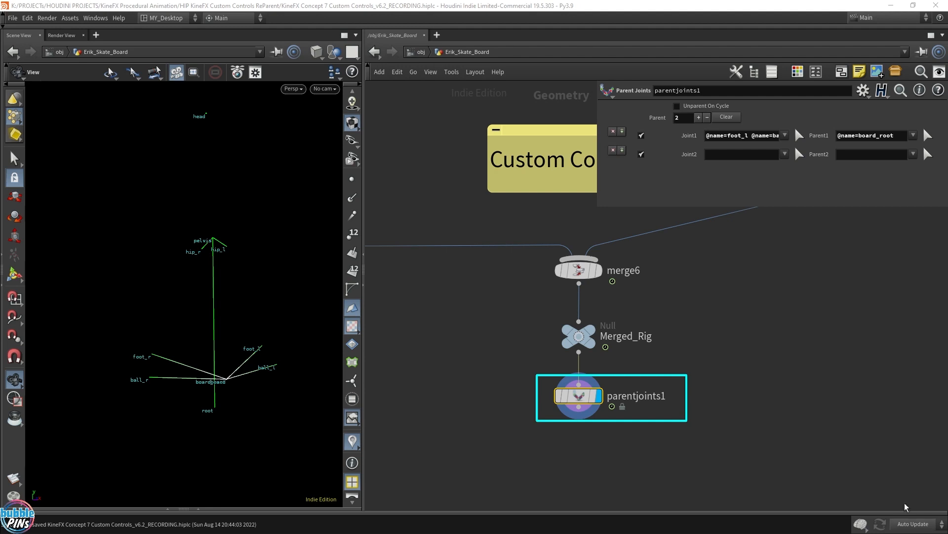
Move the Custom Controls note higher to leave free space between it and merge6.
{"action": "scroll", "coordinate": [568, 345], "scroll_direction": "down", "scroll_amount": 6}
{"action": "middle_click_drag", "start_coordinate": [632, 370], "coordinate": [582, 399]}
{"action": "scroll", "coordinate": [714, 294], "scroll_direction": "up", "scroll_amount": 5}
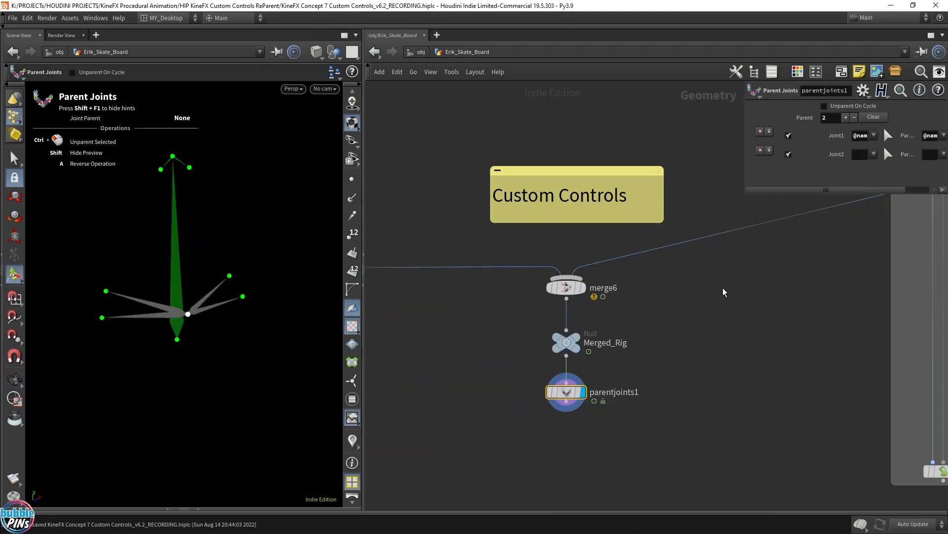
{"action": "middle_click_drag", "start_coordinate": [688, 288], "coordinate": [644, 333]}
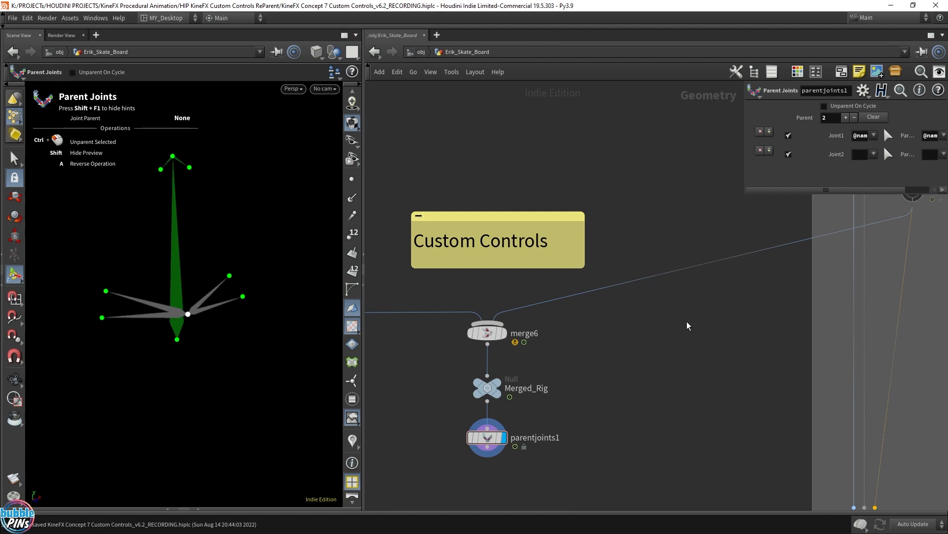
{"action": "left_click_drag", "start_coordinate": [516, 215], "coordinate": [515, 142]}
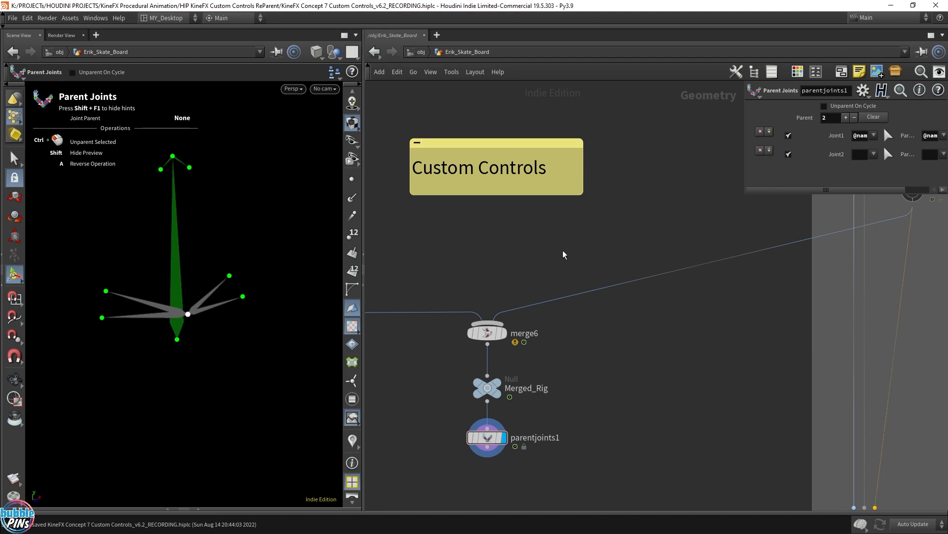
Place an Add node between the Custom Controls note and merge6 and give it one point.
{"action": "key", "text": "Tab"}
{"action": "type", "text": "ad"}
{"action": "key", "text": "Return"}
{"action": "left_click", "coordinate": [563, 250]}
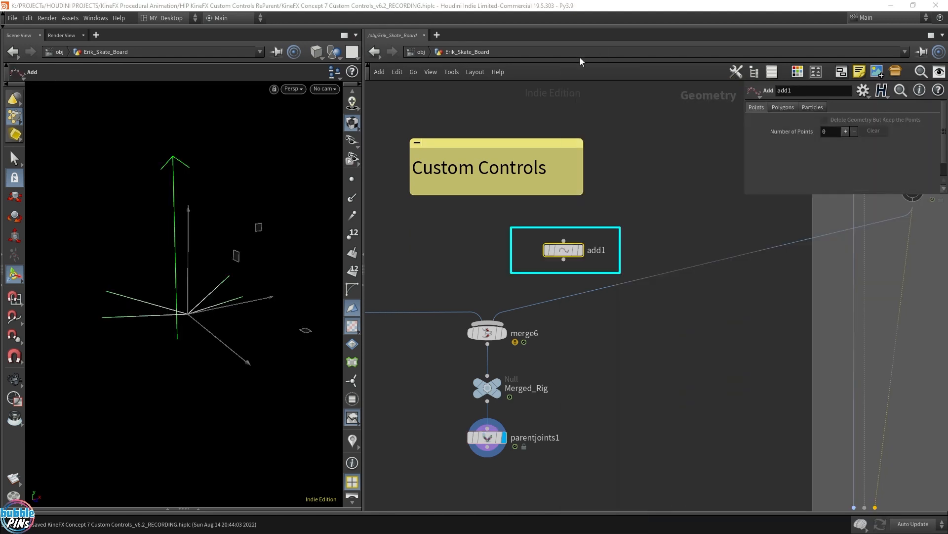
{"action": "left_click", "coordinate": [846, 131]}
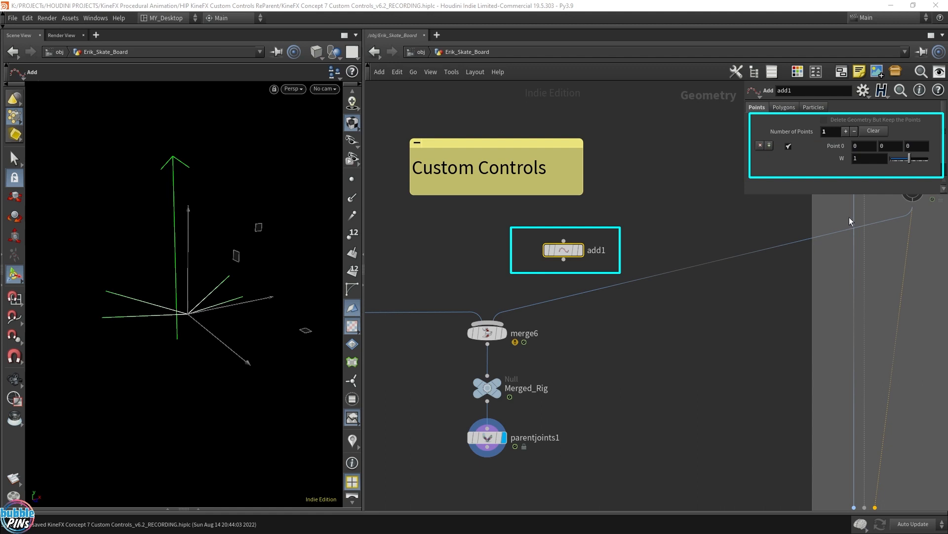
Reroute the skateboard wire through a dot beneath the note, and attach a displayed Name node below add1.
{"action": "left_click_drag", "start_coordinate": [664, 274], "coordinate": [529, 215], "text": "alt"}
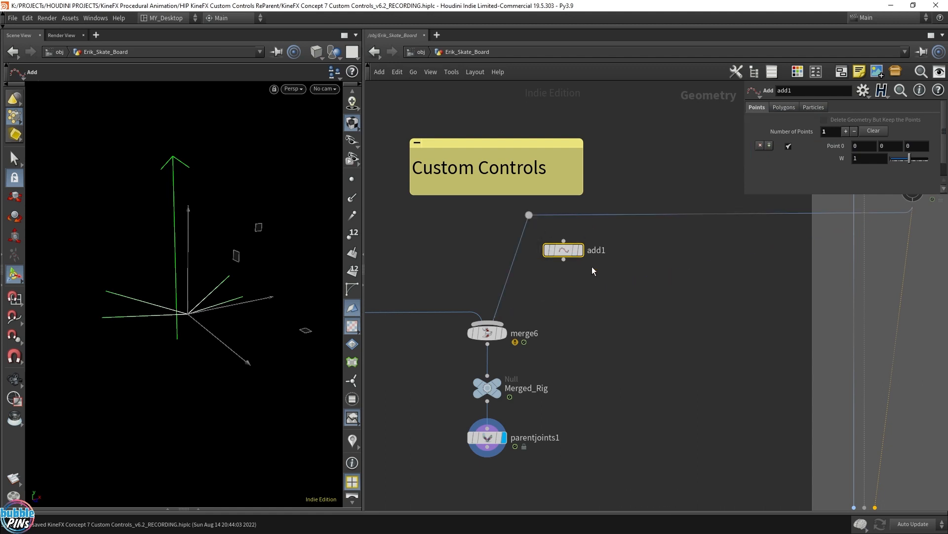
{"action": "left_click_drag", "start_coordinate": [565, 251], "coordinate": [618, 239]}
{"action": "left_click", "coordinate": [634, 239]}
{"action": "key", "text": "Tab"}
{"action": "type", "text": "nam"}
{"action": "key", "text": "Return"}
{"action": "left_click", "coordinate": [618, 282]}
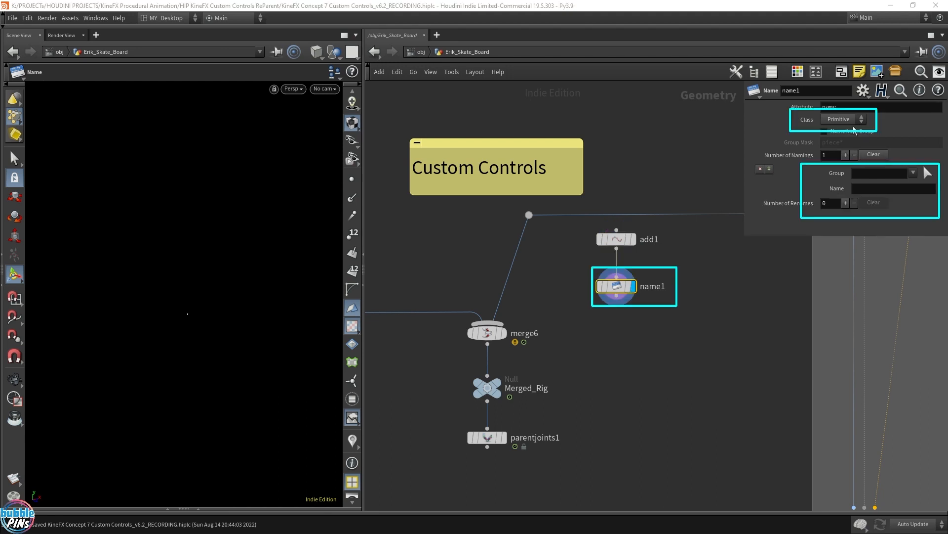
Set name1's class to Point and its name value to spare_bone.
{"action": "left_click", "coordinate": [840, 120]}
{"action": "left_click", "coordinate": [837, 140]}
{"action": "left_click", "coordinate": [867, 174]}
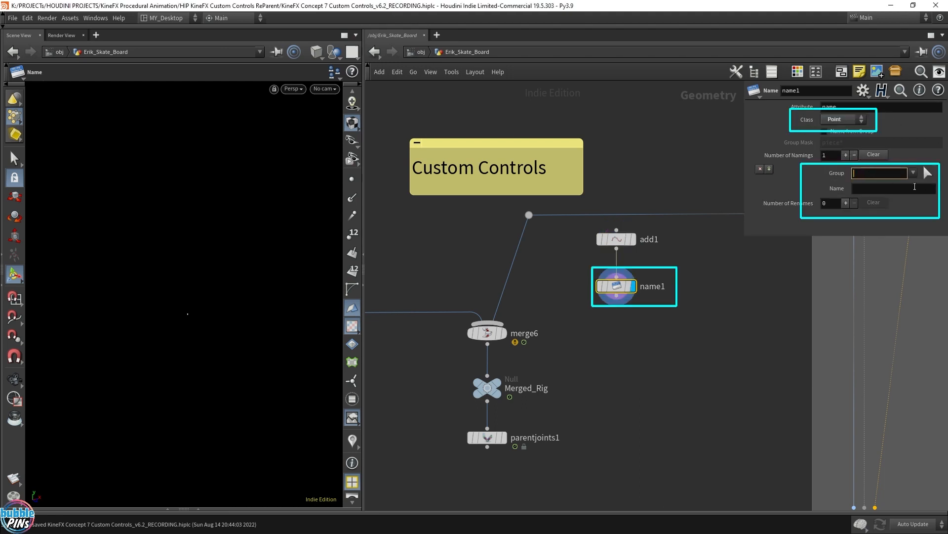
{"action": "left_click", "coordinate": [913, 173]}
{"action": "left_click", "coordinate": [860, 173]}
{"action": "key", "text": "BackSpace"}
{"action": "key", "text": "Tab"}
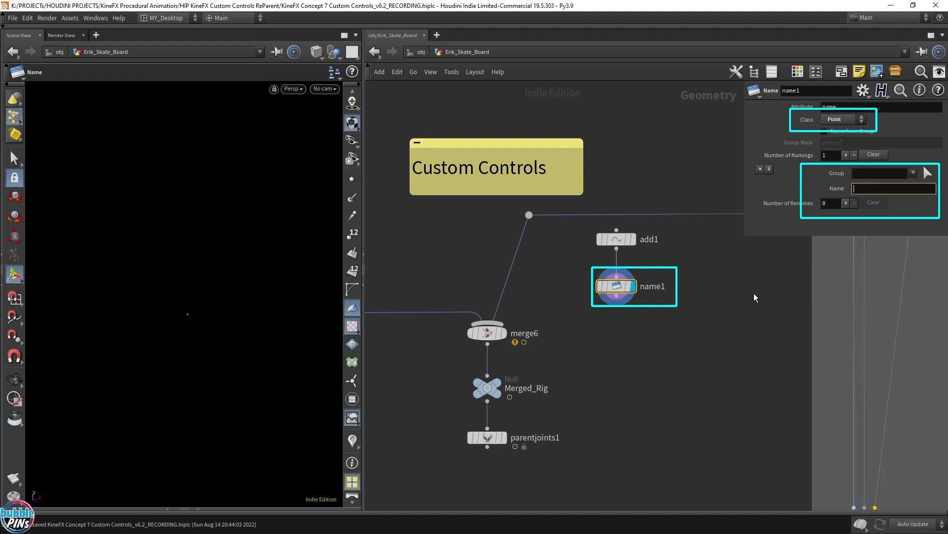
{"action": "type", "text": "spare_bone"}
{"action": "key", "text": "Return"}
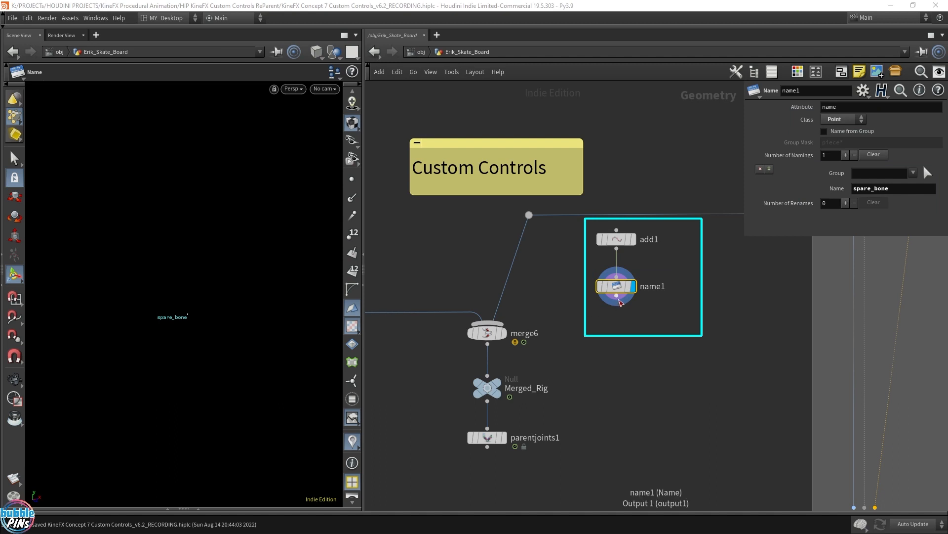
Connect name1's output to merge6 and display Merged_Rig.
{"action": "left_click_drag", "start_coordinate": [617, 297], "coordinate": [489, 323]}
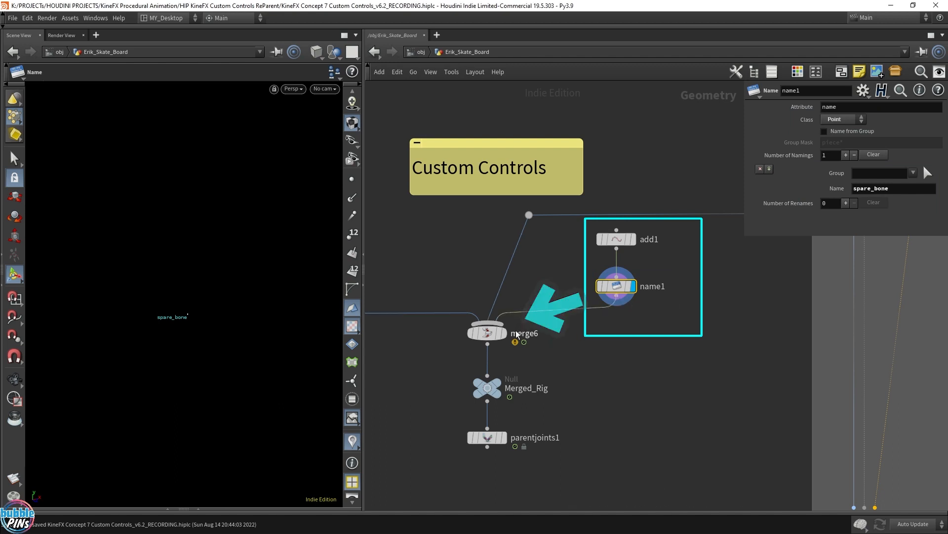
{"action": "left_click", "coordinate": [511, 370]}
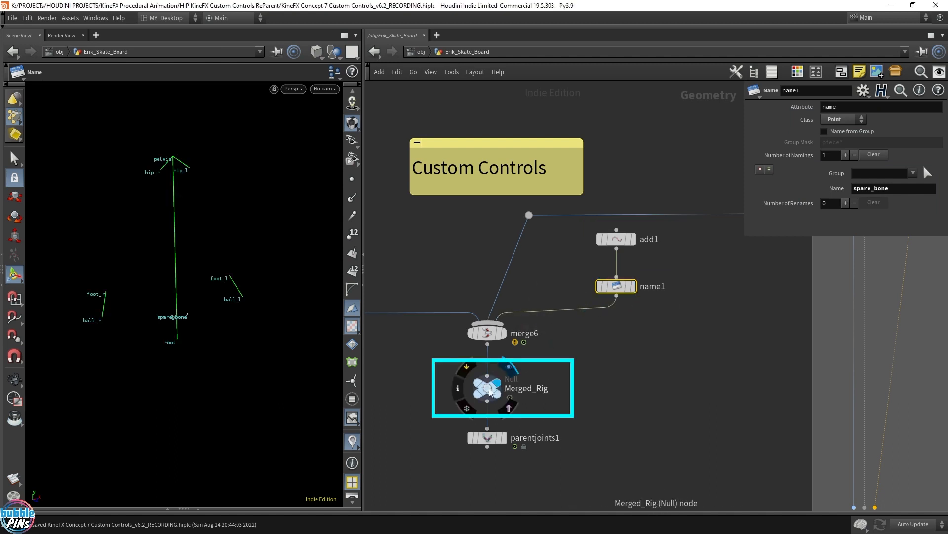
{"action": "scroll", "coordinate": [172, 322], "scroll_direction": "up", "scroll_amount": 4}
{"action": "scroll", "coordinate": [183, 306], "scroll_direction": "down", "scroll_amount": 3}
Display parentjoints1 and pick the pelvis, hip_l, hip_r, root and head joints as its Joint2 group.
{"action": "left_click", "coordinate": [502, 437]}
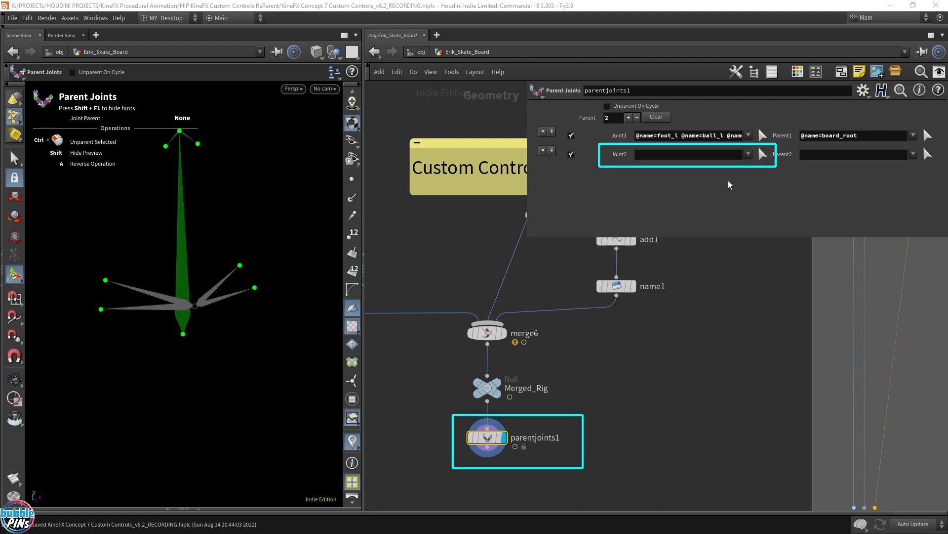
{"action": "right_click_drag", "start_coordinate": [277, 231], "coordinate": [276, 288], "text": "alt"}
{"action": "left_click_drag", "start_coordinate": [279, 255], "coordinate": [277, 248], "text": "alt"}
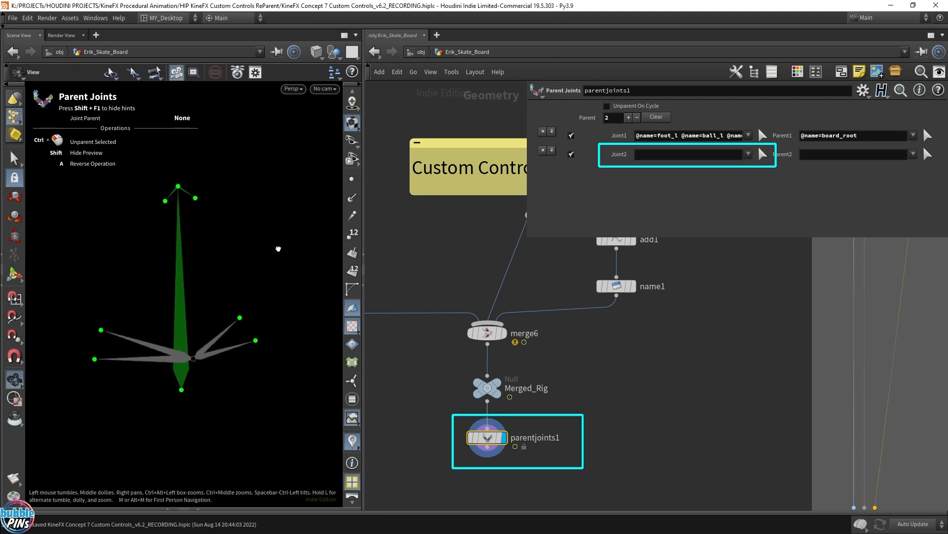
{"action": "left_click", "coordinate": [759, 153]}
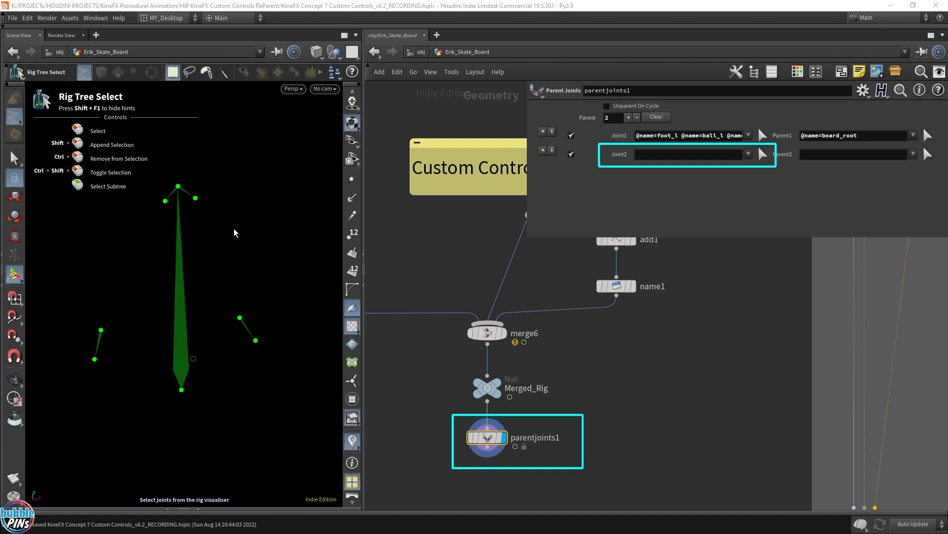
{"action": "left_click", "coordinate": [181, 391], "text": "shift"}
{"action": "middle_click_drag", "start_coordinate": [231, 238], "coordinate": [233, 217], "text": "alt"}
{"action": "right_click_drag", "start_coordinate": [233, 218], "coordinate": [239, 269], "text": "alt"}
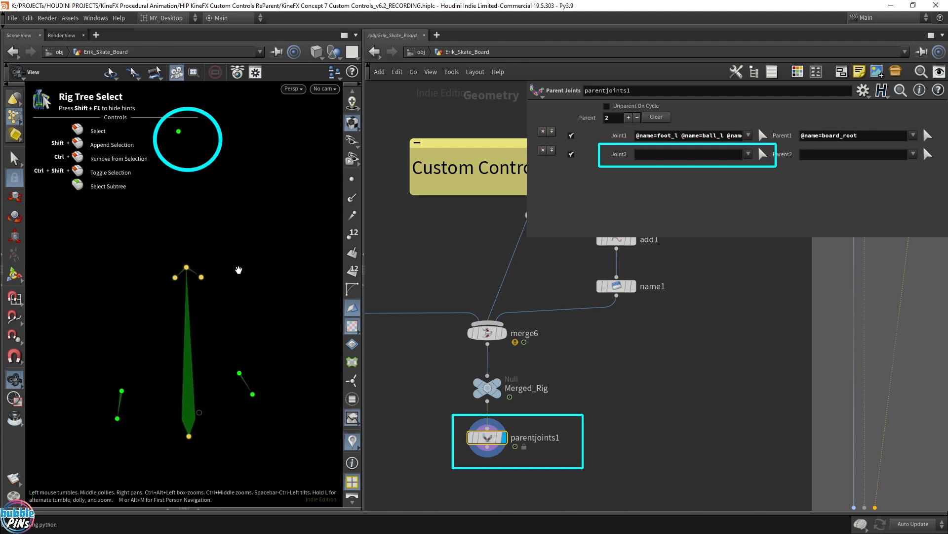
{"action": "left_click", "coordinate": [179, 132], "text": "shift"}
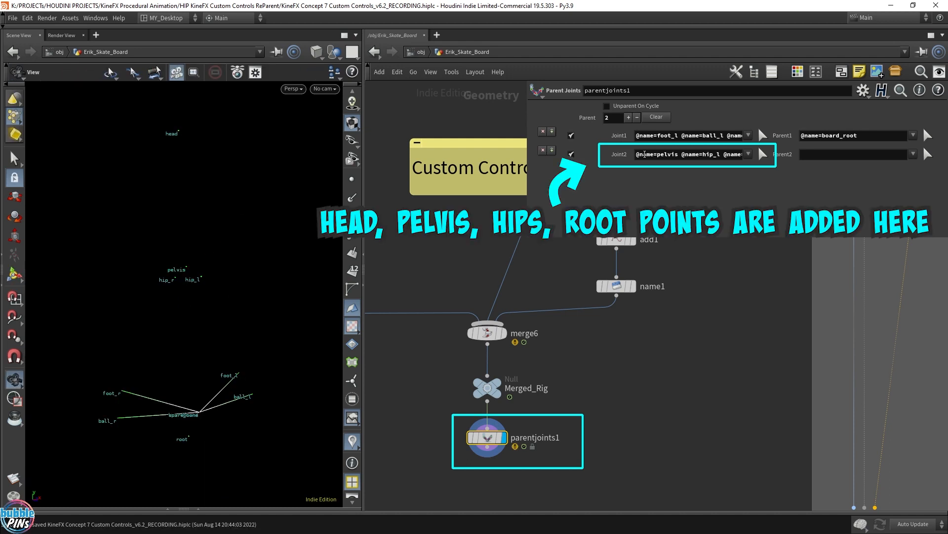
Open parentjoints1's parameters in a separate window, set Parent2 to spare_bone and close the window.
{"action": "left_click_drag", "start_coordinate": [645, 154], "coordinate": [881, 155]}
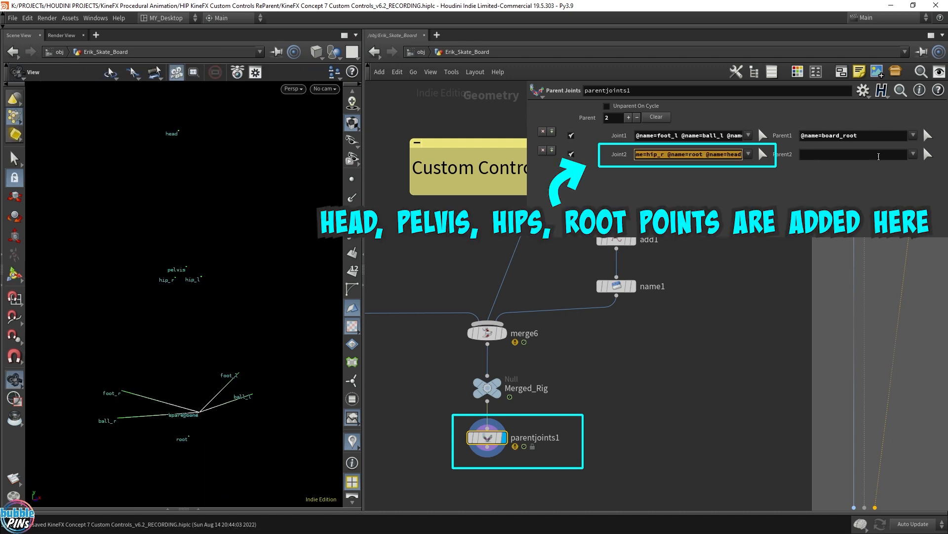
{"action": "right_click", "coordinate": [492, 438]}
{"action": "mouse_move", "coordinate": [541, 374]}
{"action": "left_click", "coordinate": [603, 372]}
{"action": "left_click_drag", "start_coordinate": [685, 176], "coordinate": [797, 74]}
{"action": "left_click_drag", "start_coordinate": [592, 408], "coordinate": [157, 264]}
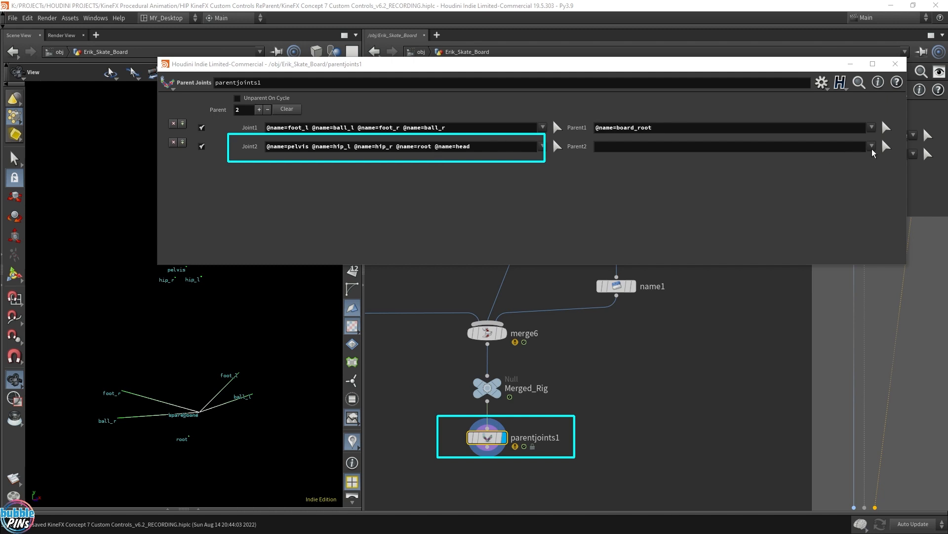
{"action": "left_click", "coordinate": [872, 146]}
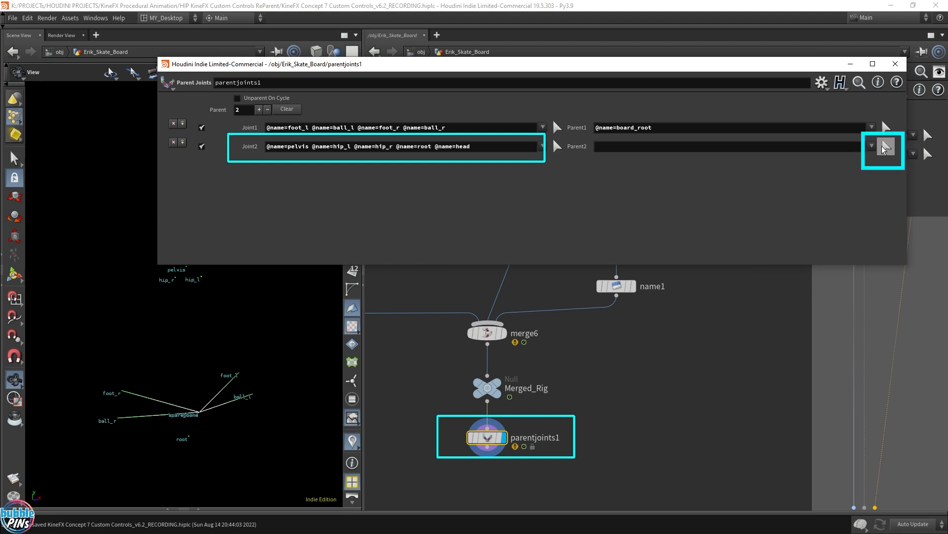
{"action": "left_click", "coordinate": [884, 147]}
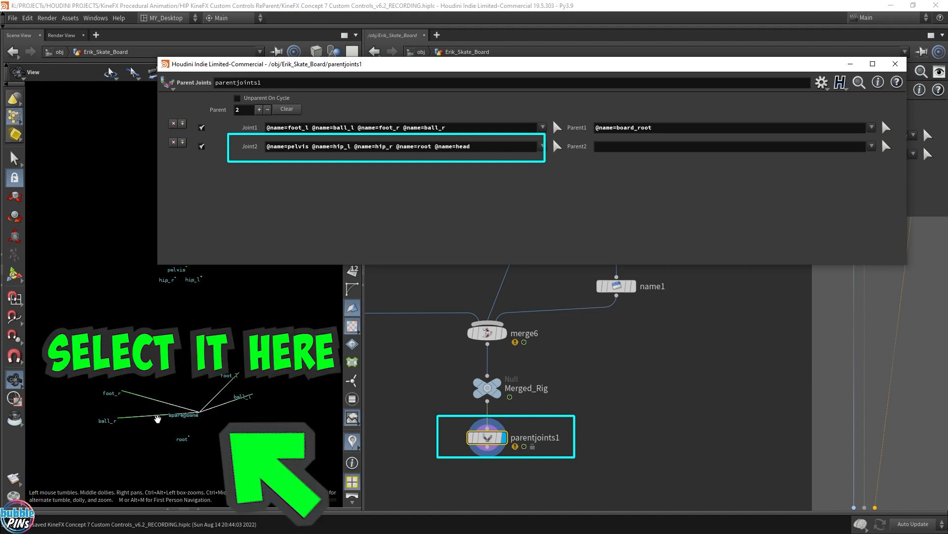
{"action": "left_click", "coordinate": [872, 146]}
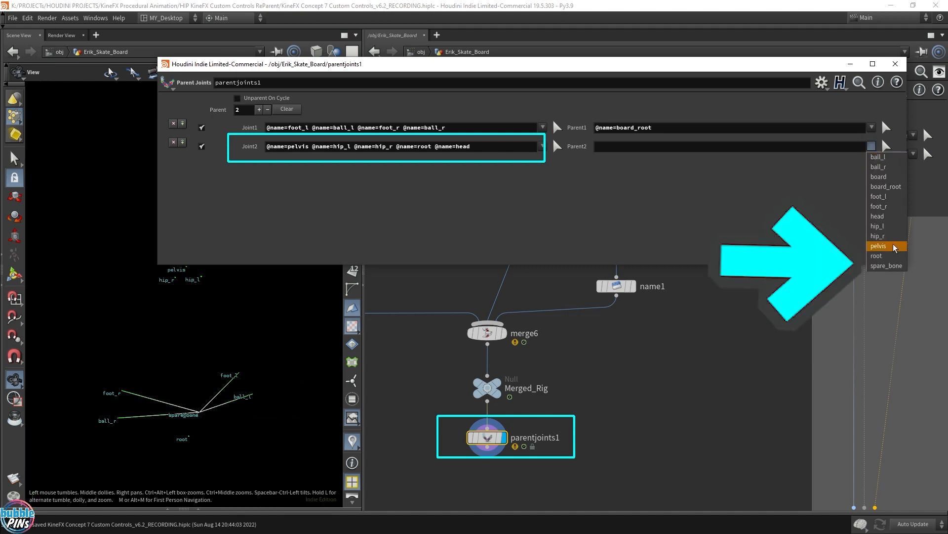
{"action": "left_click", "coordinate": [874, 266]}
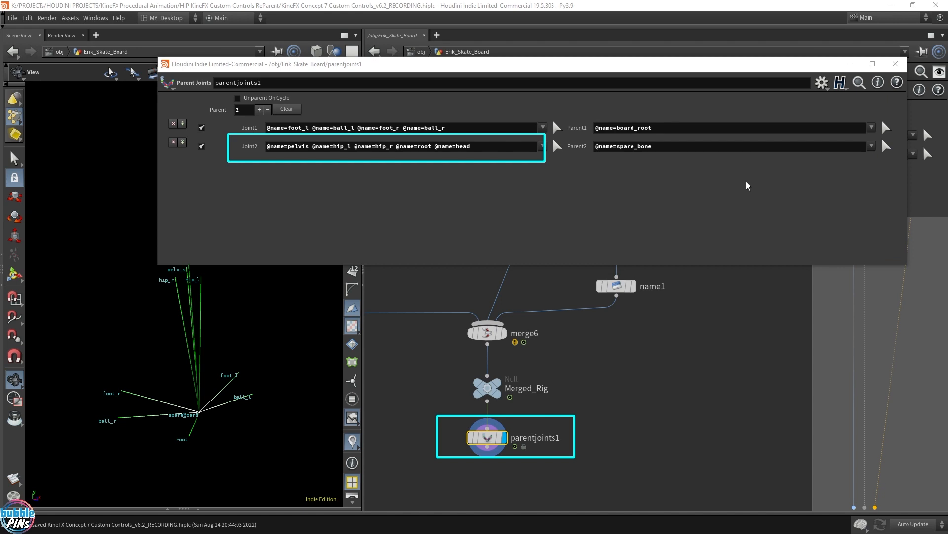
{"action": "left_click", "coordinate": [895, 64]}
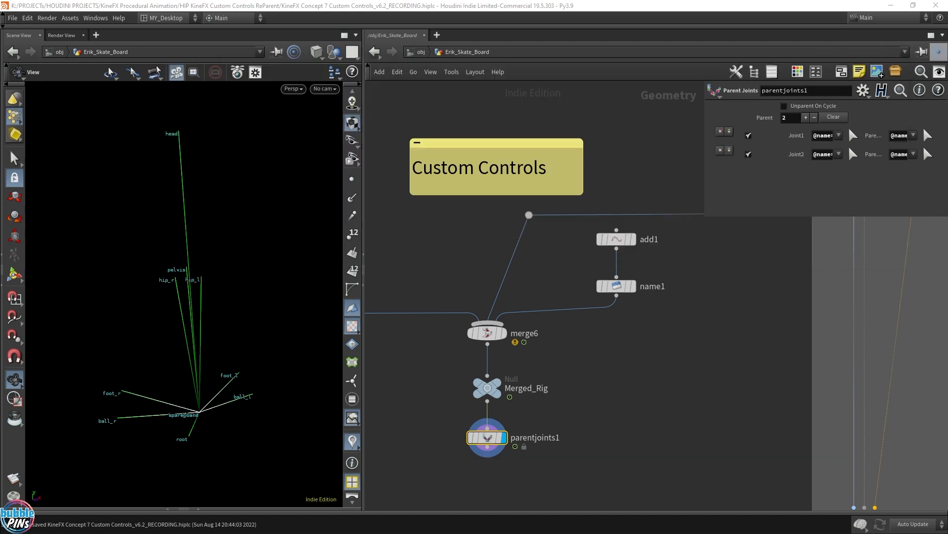
Add a Null node below parentjoints1 and name it Custom_Control.
{"action": "scroll", "coordinate": [581, 416], "scroll_direction": "down", "scroll_amount": 2}
{"action": "middle_click_drag", "start_coordinate": [617, 417], "coordinate": [631, 402]}
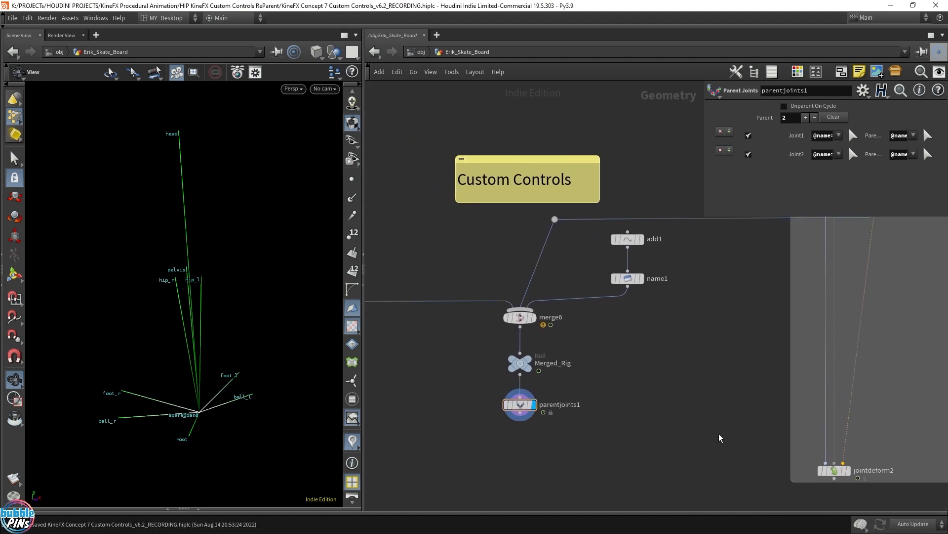
{"action": "scroll", "coordinate": [638, 444], "scroll_direction": "down", "scroll_amount": 4}
{"action": "left_click_drag", "start_coordinate": [540, 447], "coordinate": [635, 403]}
{"action": "left_click", "coordinate": [630, 300]}
{"action": "key", "text": "Tab"}
{"action": "type", "text": "null"}
{"action": "key", "text": "Return"}
{"action": "left_click", "coordinate": [554, 457]}
{"action": "left_click", "coordinate": [575, 459]}
{"action": "type", "text": "Custom_Control"}
{"action": "key", "text": "Return"}
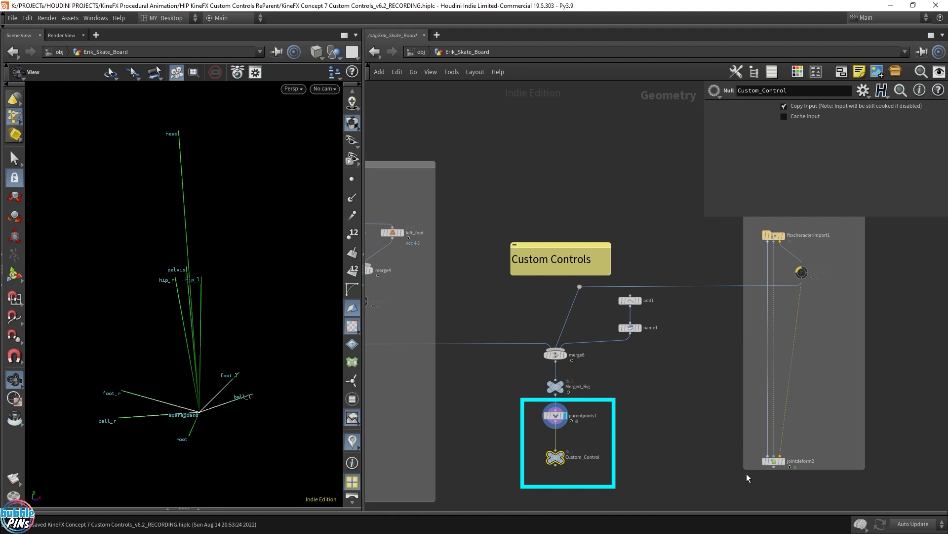
Extend the network box around jointdeform2 slightly downward and select all Custom Controls nodes with their note.
{"action": "left_click_drag", "start_coordinate": [751, 469], "coordinate": [748, 482]}
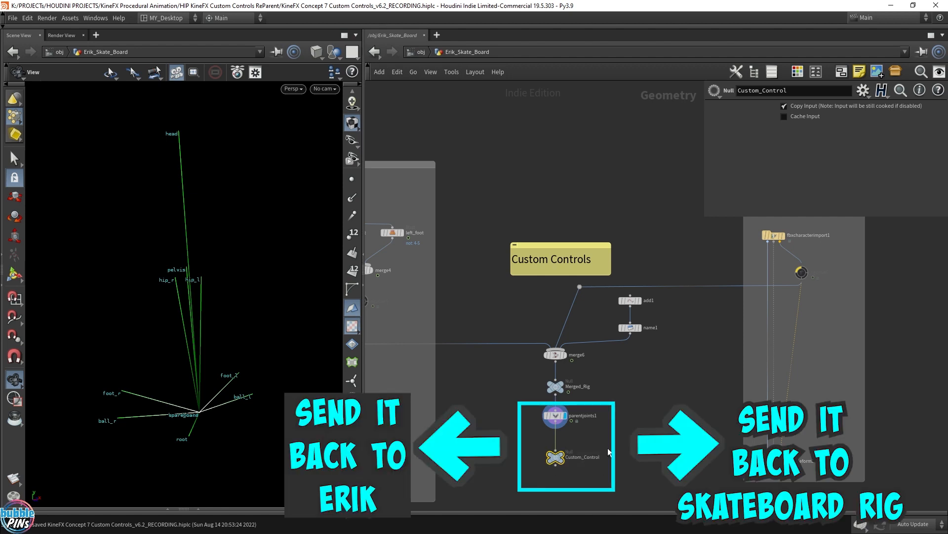
{"action": "left_click_drag", "start_coordinate": [470, 201], "coordinate": [686, 494]}
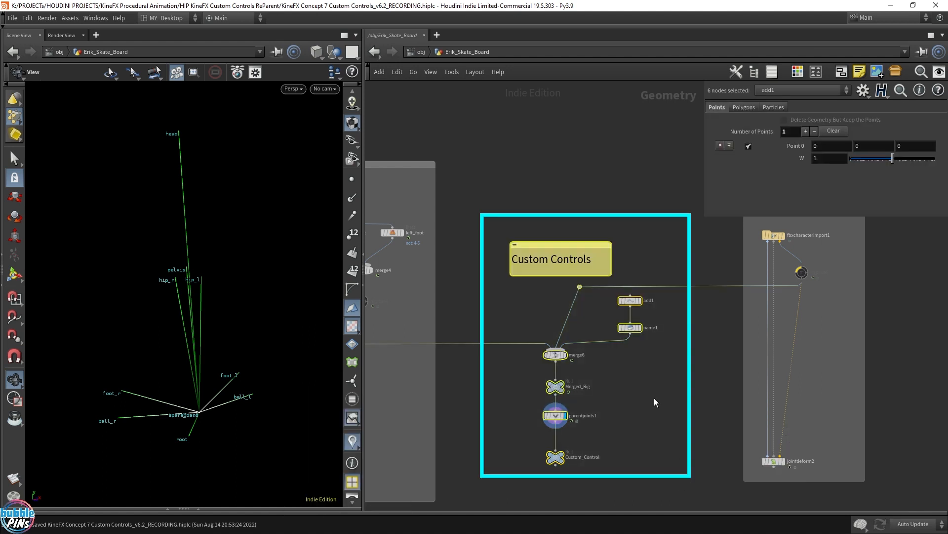
{"action": "scroll", "coordinate": [654, 401], "scroll_direction": "up", "scroll_amount": 3}
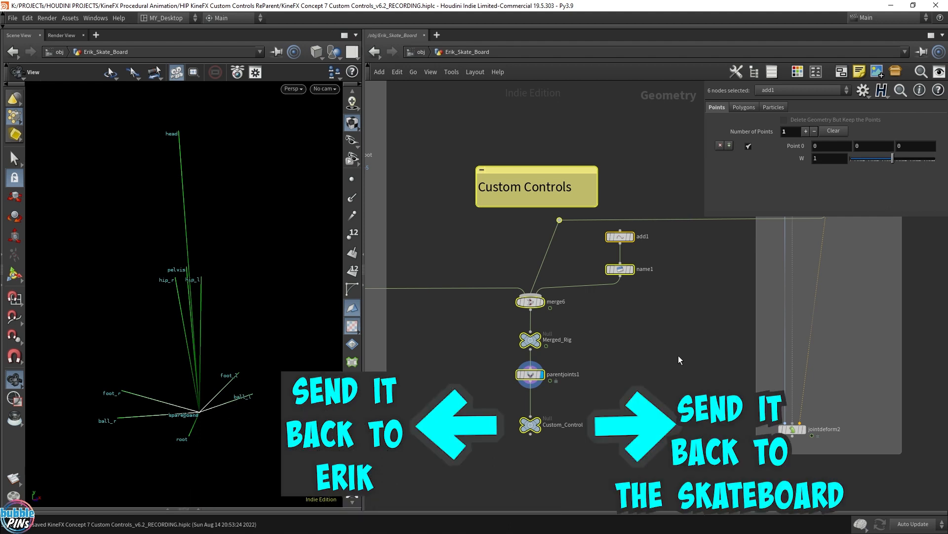
Branch a new Blast node off Custom_Control, place it inside the Erik Rig box beside fullbodyik4 and display it.
{"action": "key", "text": "h"}
{"action": "left_click", "coordinate": [647, 428]}
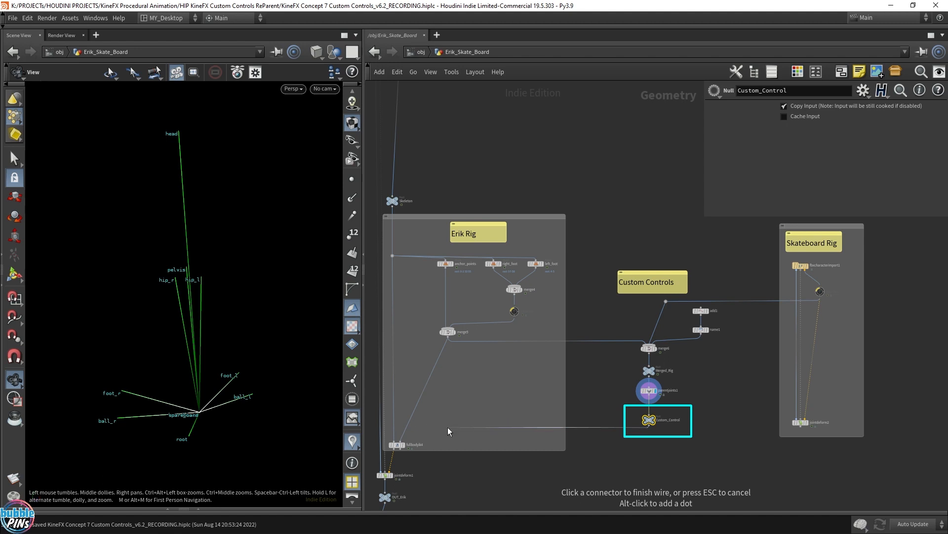
{"action": "key", "text": "Tab"}
{"action": "type", "text": "blast"}
{"action": "key", "text": "Return"}
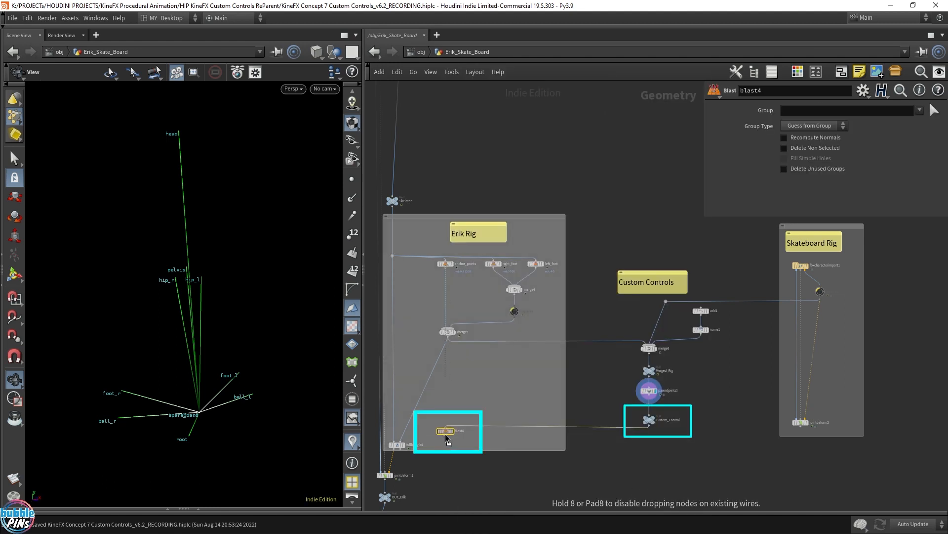
{"action": "left_click", "coordinate": [446, 433]}
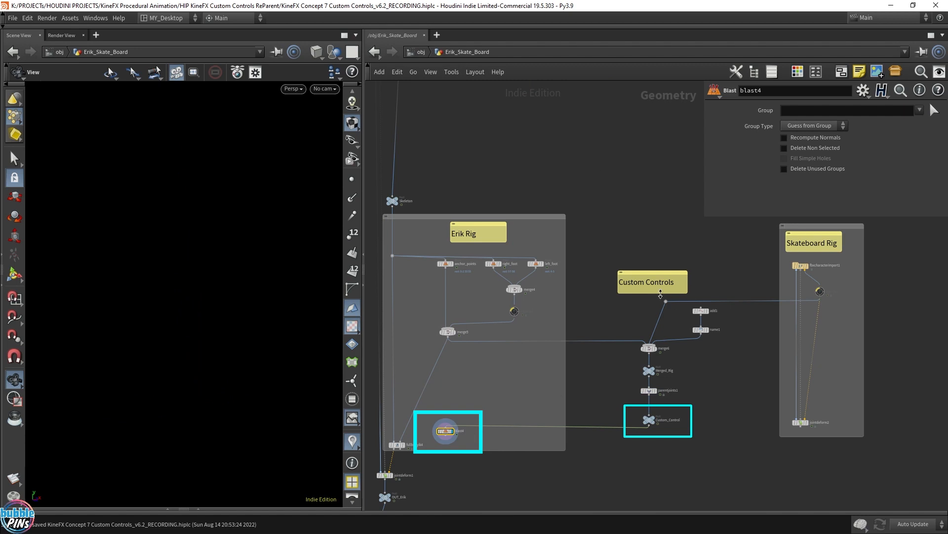
Set the new blast4 node's group type to Points.
{"action": "scroll", "coordinate": [507, 390], "scroll_direction": "up", "scroll_amount": 3}
{"action": "middle_click_drag", "start_coordinate": [507, 390], "coordinate": [598, 377]}
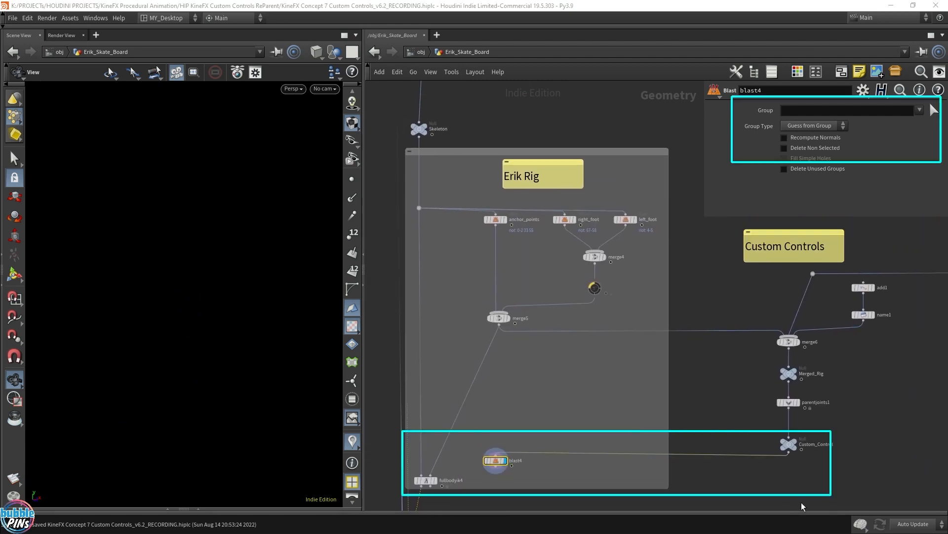
{"action": "left_click_drag", "start_coordinate": [540, 435], "coordinate": [478, 481]}
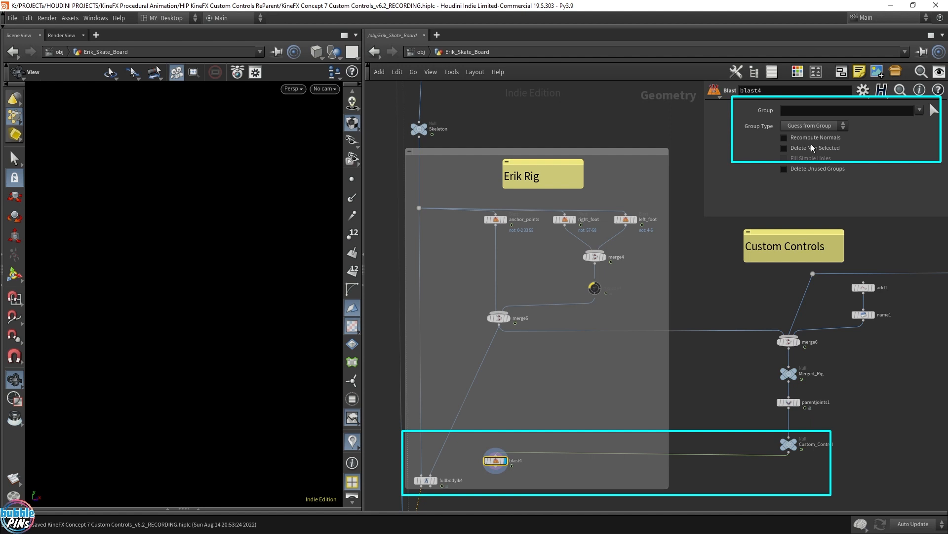
{"action": "left_click", "coordinate": [835, 127]}
{"action": "left_click", "coordinate": [794, 168]}
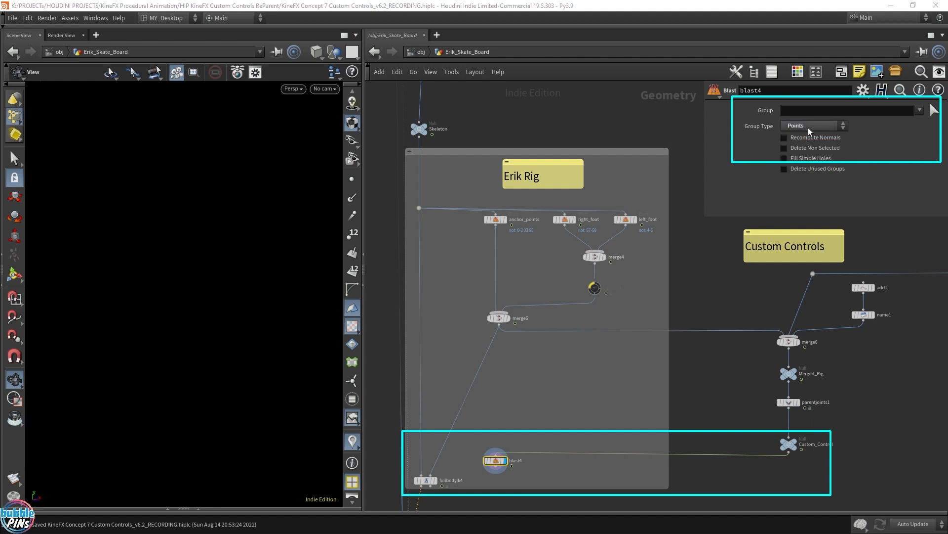
{"action": "left_click", "coordinate": [932, 110]}
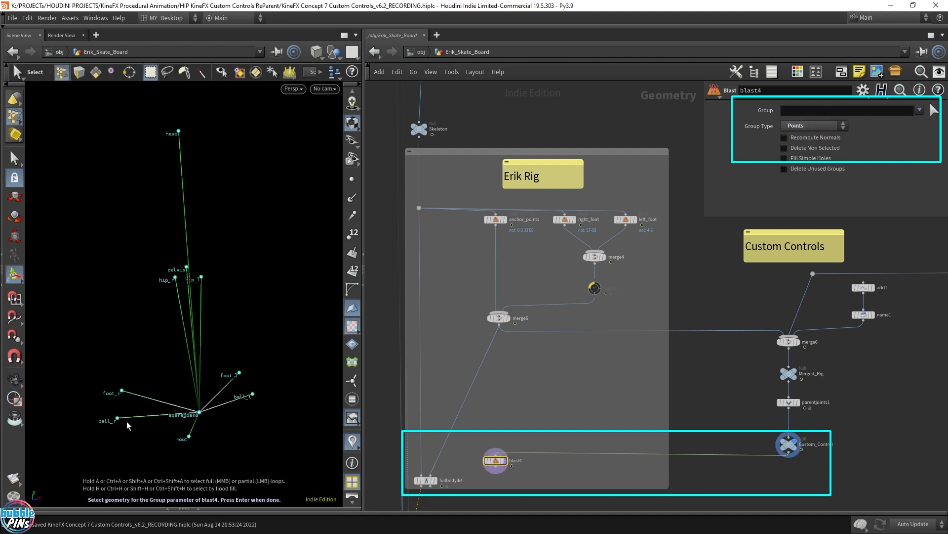
{"action": "scroll", "coordinate": [206, 417], "scroll_direction": "up", "scroll_amount": 10}
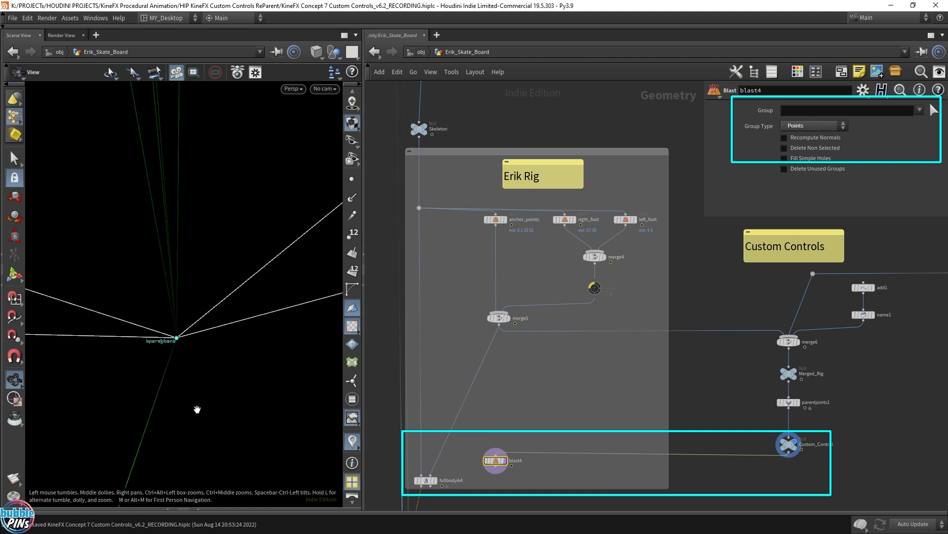
{"action": "left_click", "coordinate": [176, 338]}
{"action": "scroll", "coordinate": [199, 366], "scroll_direction": "down", "scroll_amount": 10}
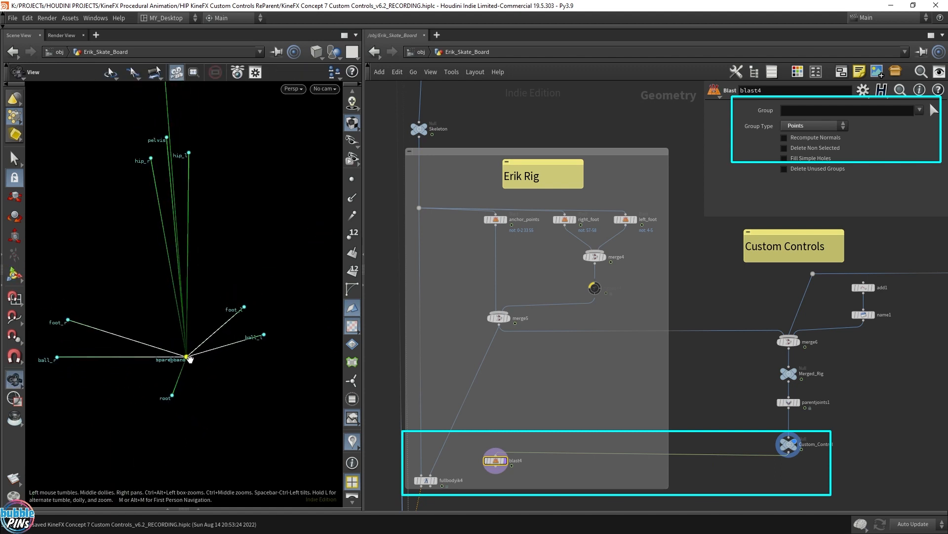
{"action": "left_click_drag", "start_coordinate": [216, 418], "coordinate": [217, 417], "text": "alt"}
{"action": "scroll", "coordinate": [206, 408], "scroll_direction": "up", "scroll_amount": 5}
{"action": "scroll", "coordinate": [230, 422], "scroll_direction": "down", "scroll_amount": 5}
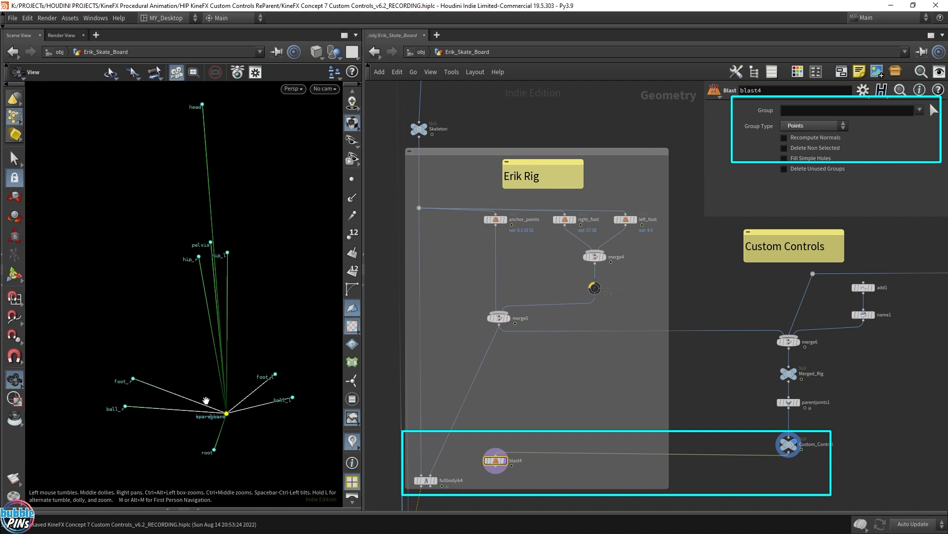
{"action": "left_click", "coordinate": [505, 460]}
{"action": "left_click", "coordinate": [811, 110]}
{"action": "type", "text": "@name=spare_bone"}
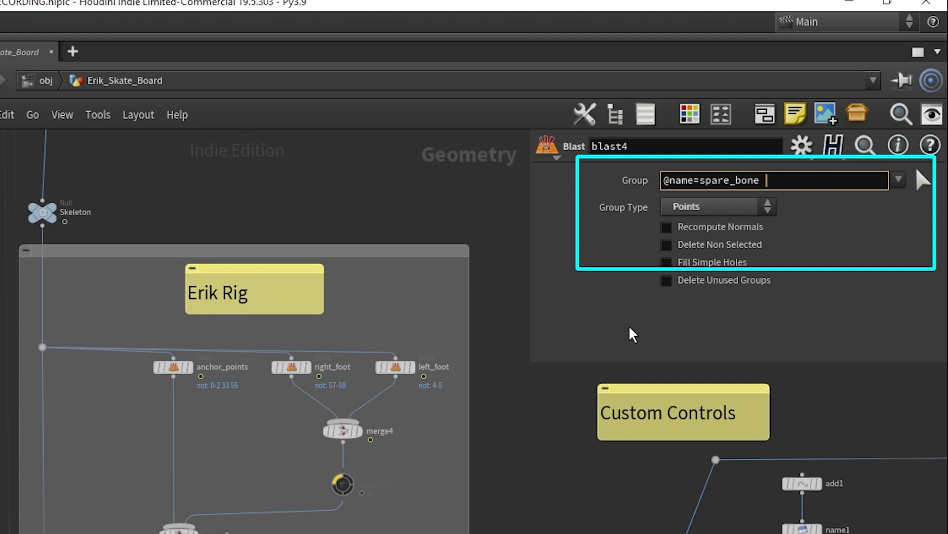
{"action": "key", "text": "Return"}
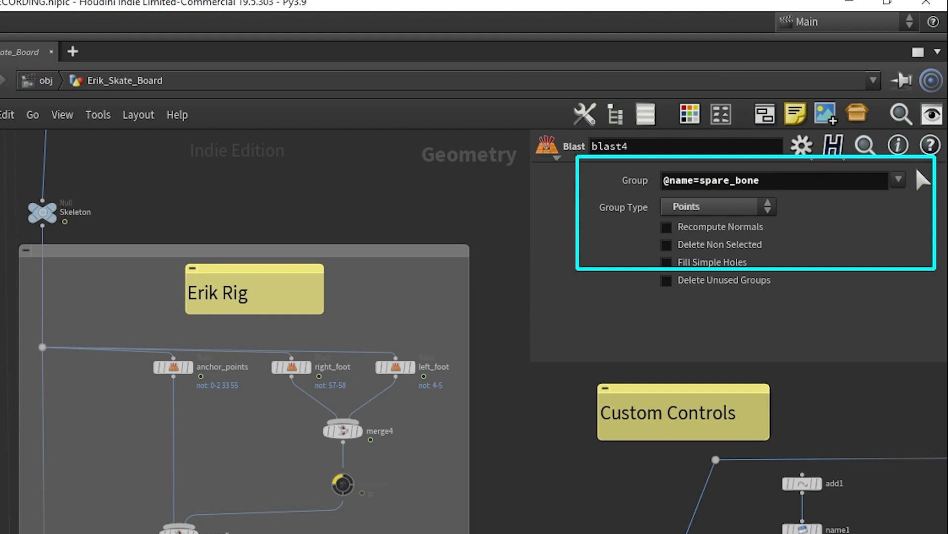
{"action": "left_click_drag", "start_coordinate": [772, 180], "coordinate": [650, 181]}
{"action": "left_click", "coordinate": [690, 181]}
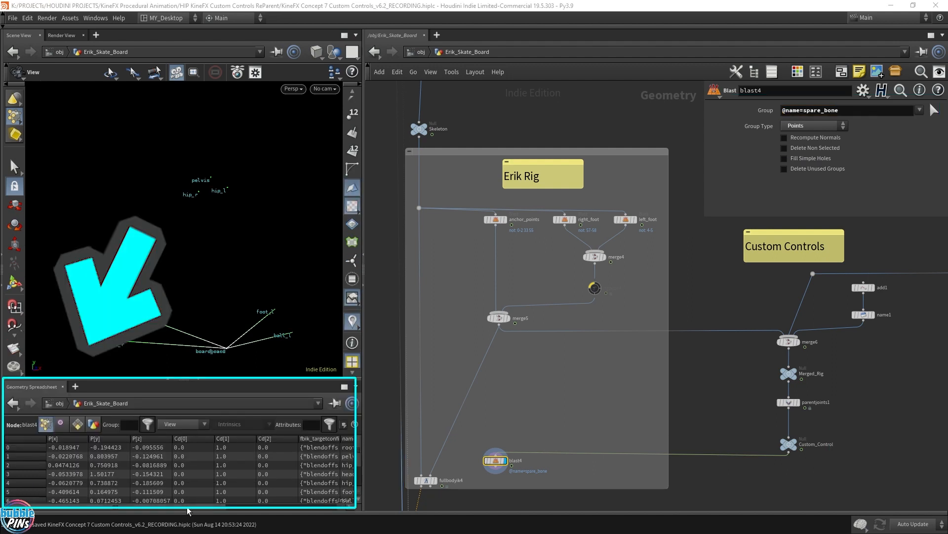
Examine the joint names in the geometry spreadsheet, select Custom_Control, sort its points by name and locate spare_bone.
{"action": "left_click_drag", "start_coordinate": [186, 507], "coordinate": [313, 508]}
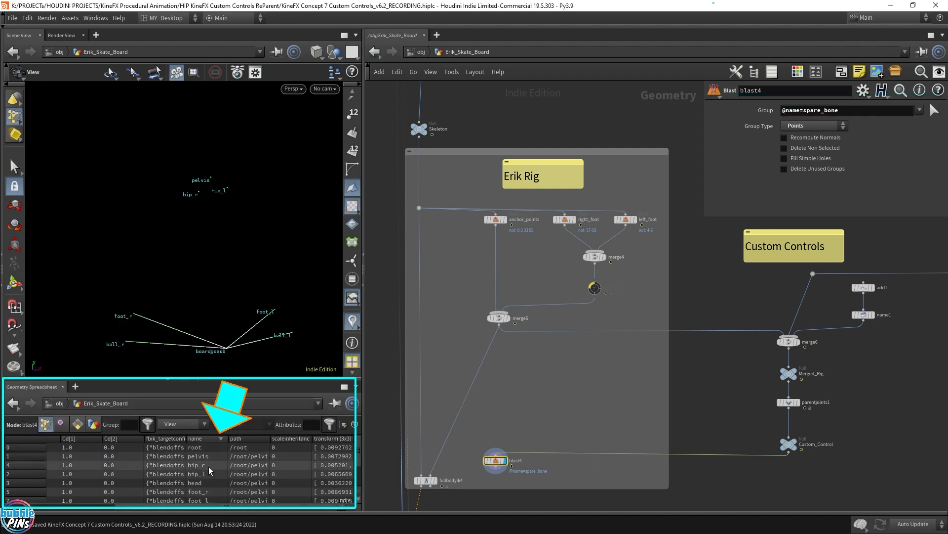
{"action": "scroll", "coordinate": [209, 470], "scroll_direction": "down", "scroll_amount": 4}
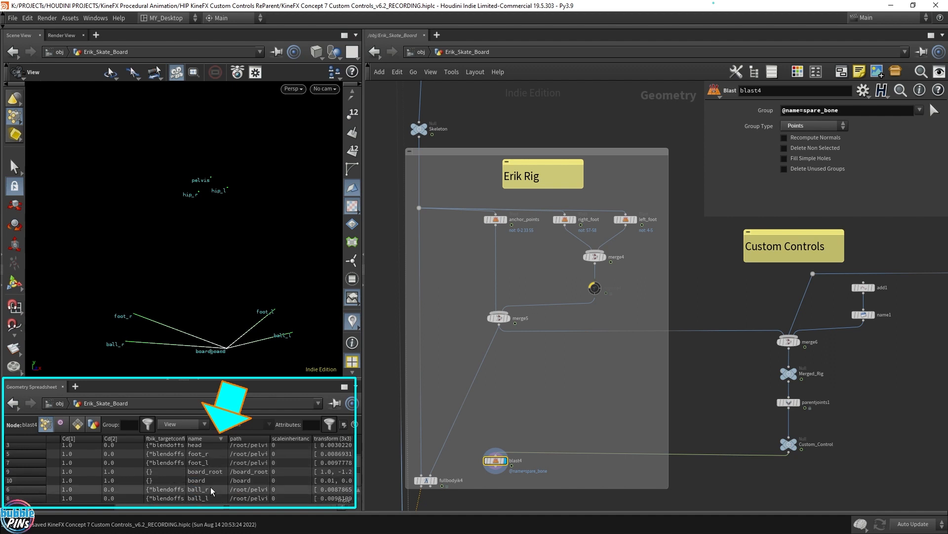
{"action": "scroll", "coordinate": [218, 470], "scroll_direction": "up", "scroll_amount": 4}
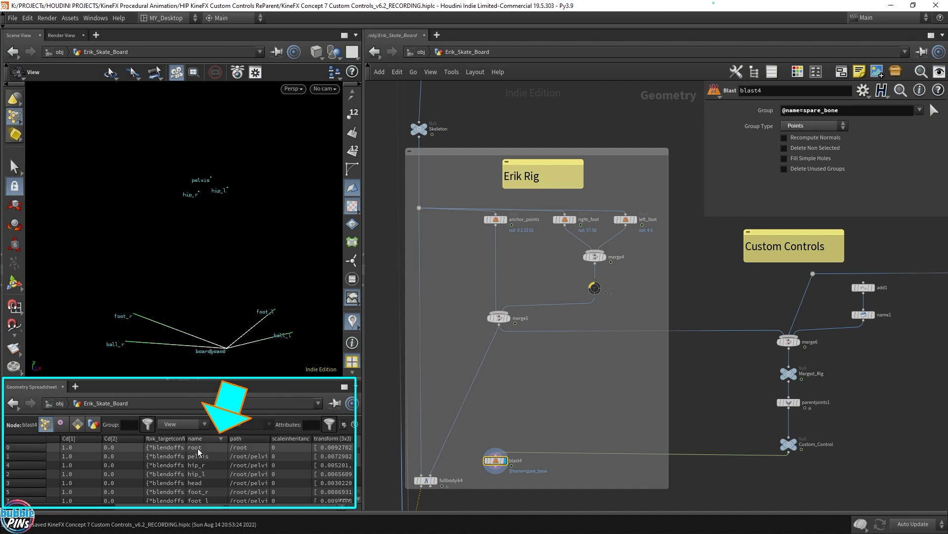
{"action": "scroll", "coordinate": [209, 450], "scroll_direction": "down", "scroll_amount": 5}
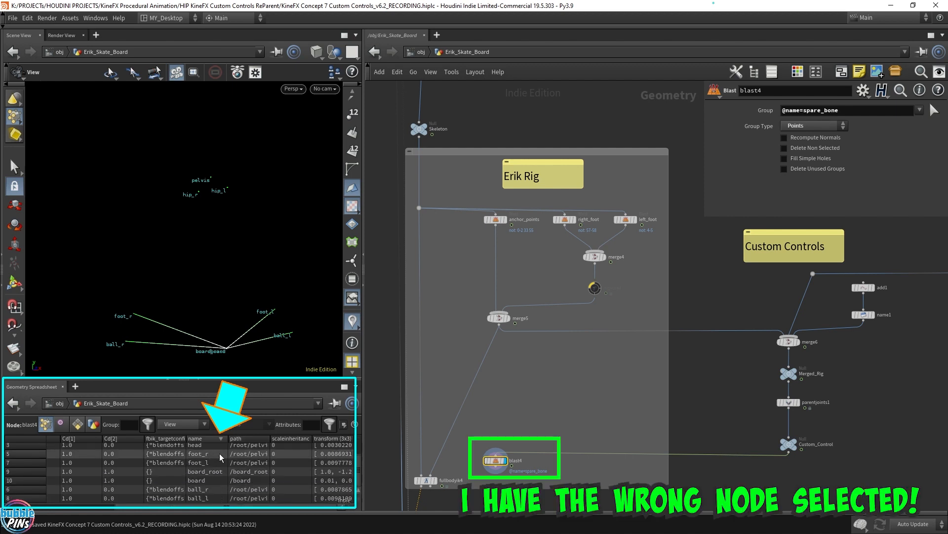
{"action": "left_click_drag", "start_coordinate": [851, 114], "coordinate": [783, 109]}
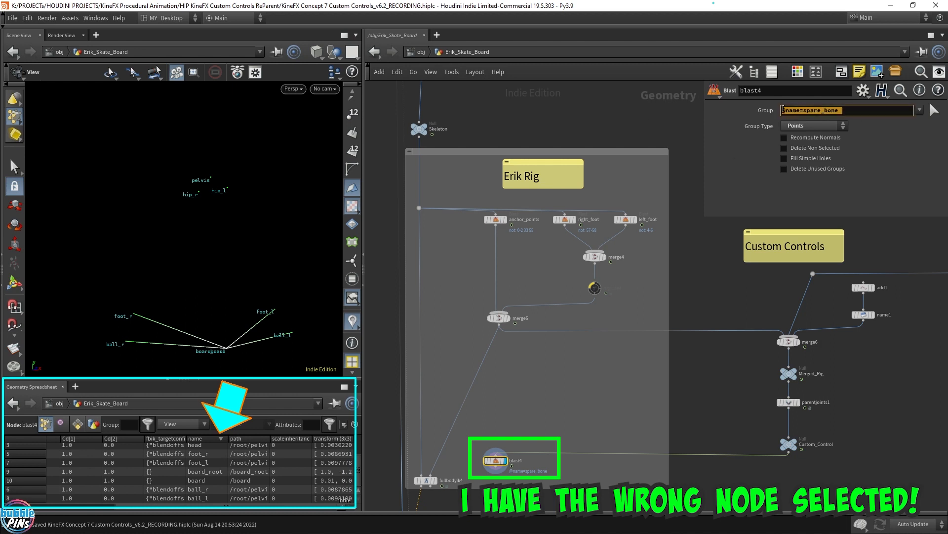
{"action": "left_click", "coordinate": [788, 444]}
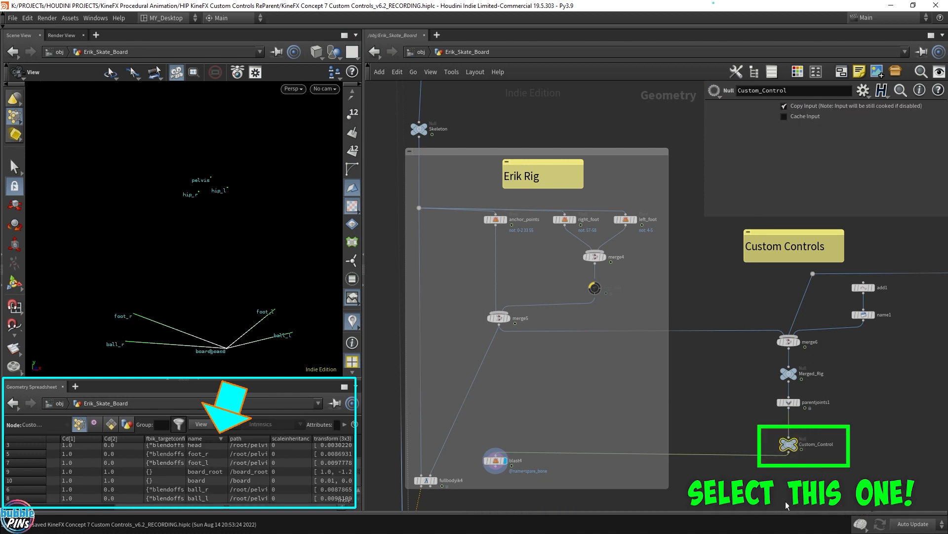
{"action": "left_click", "coordinate": [213, 439]}
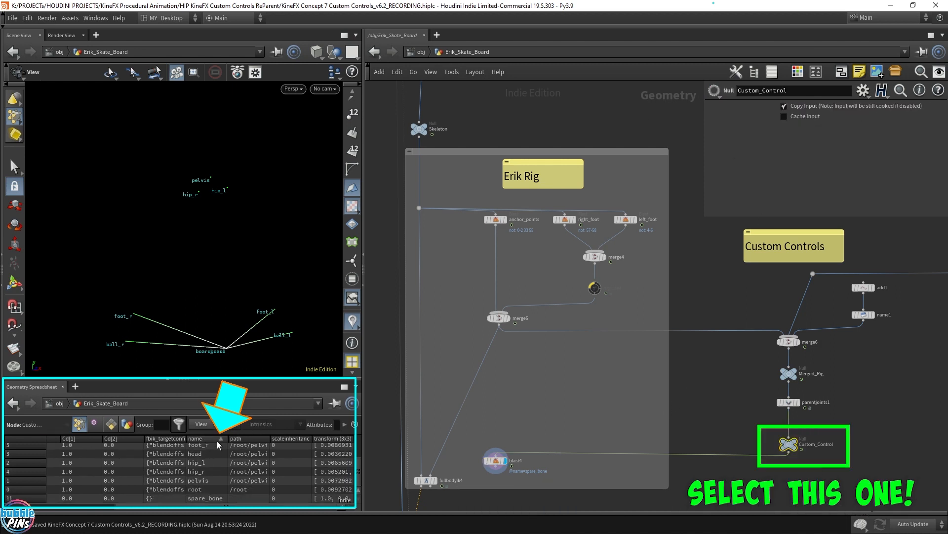
{"action": "left_click", "coordinate": [207, 497]}
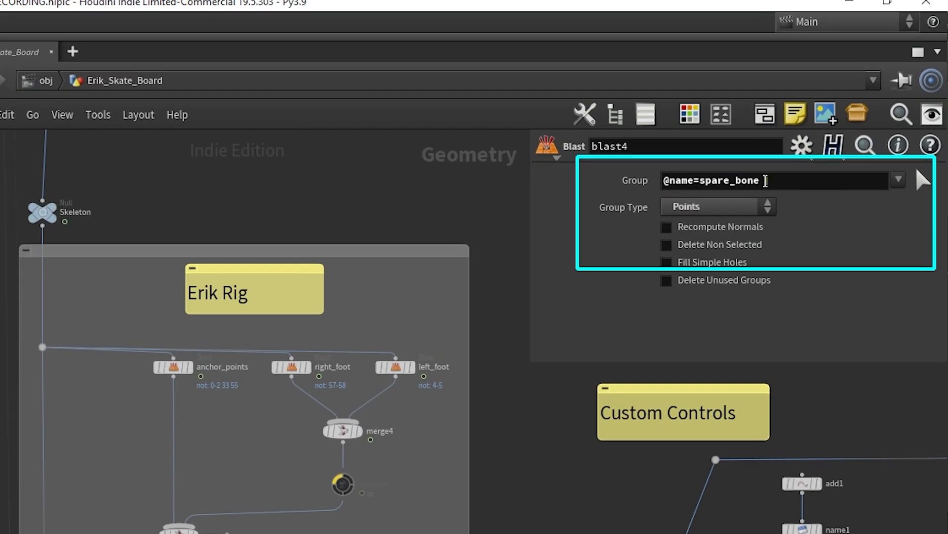
{"action": "key", "text": "Return"}
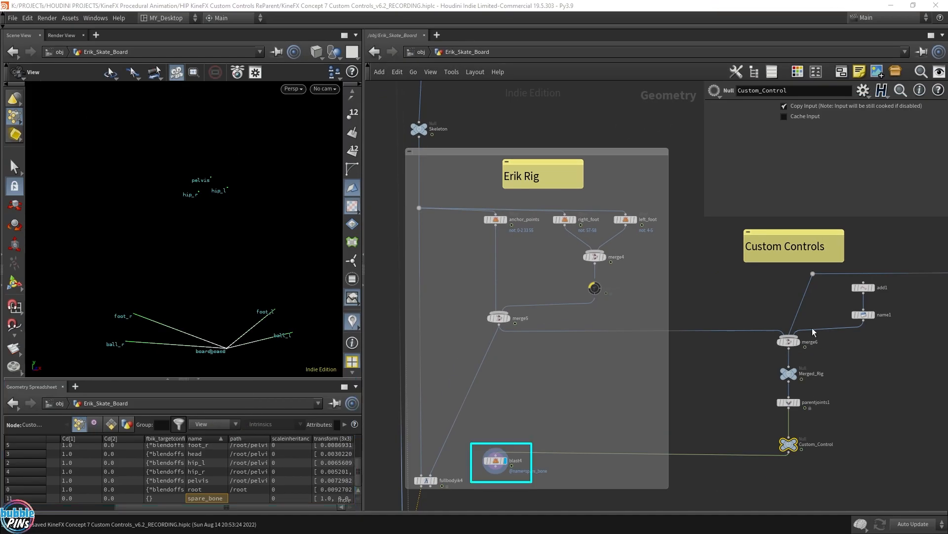
{"action": "left_click", "coordinate": [495, 460]}
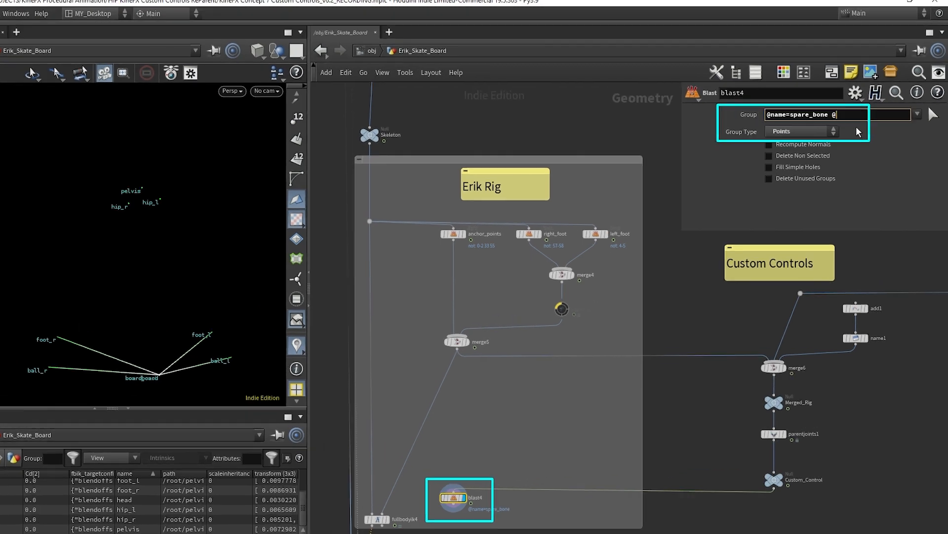
{"action": "type", "text": "@name="}
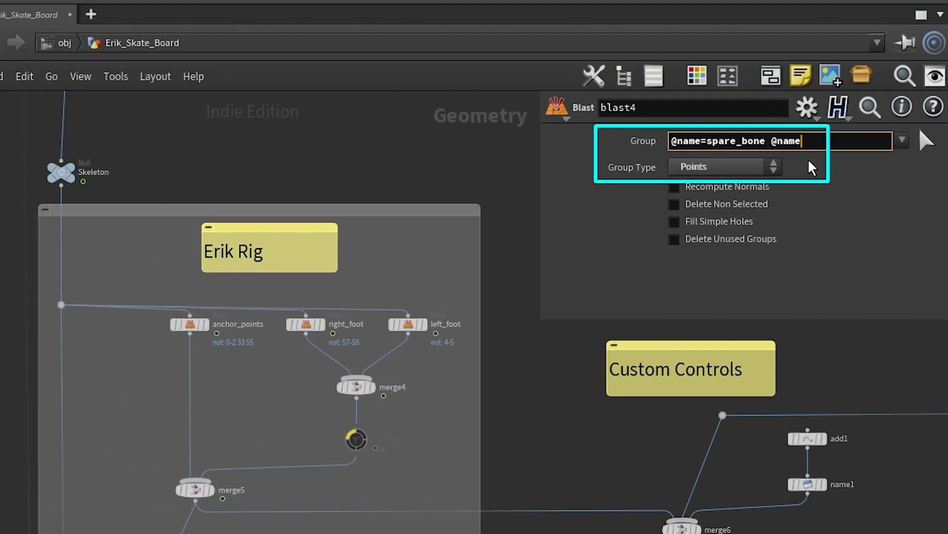
{"action": "type", "text": "board_root"}
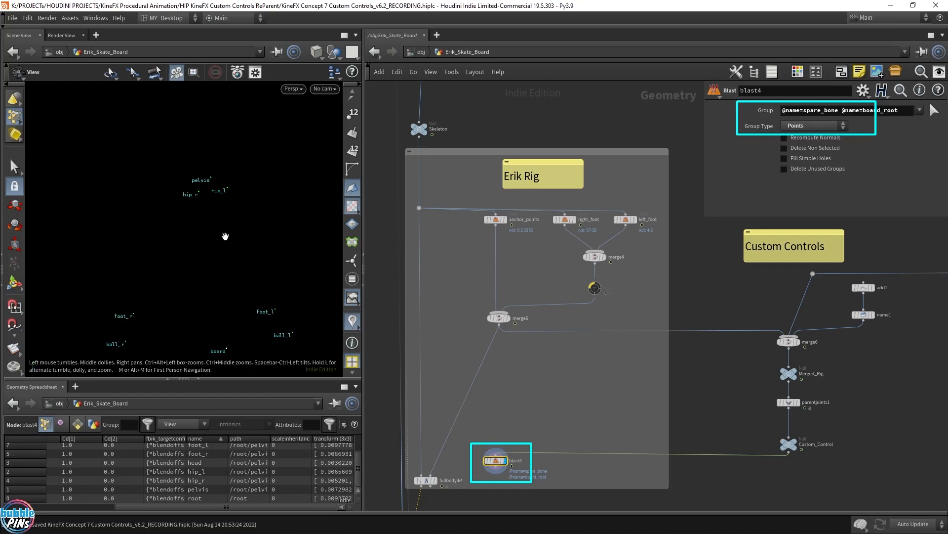
{"action": "left_click_drag", "start_coordinate": [225, 236], "coordinate": [261, 255]}
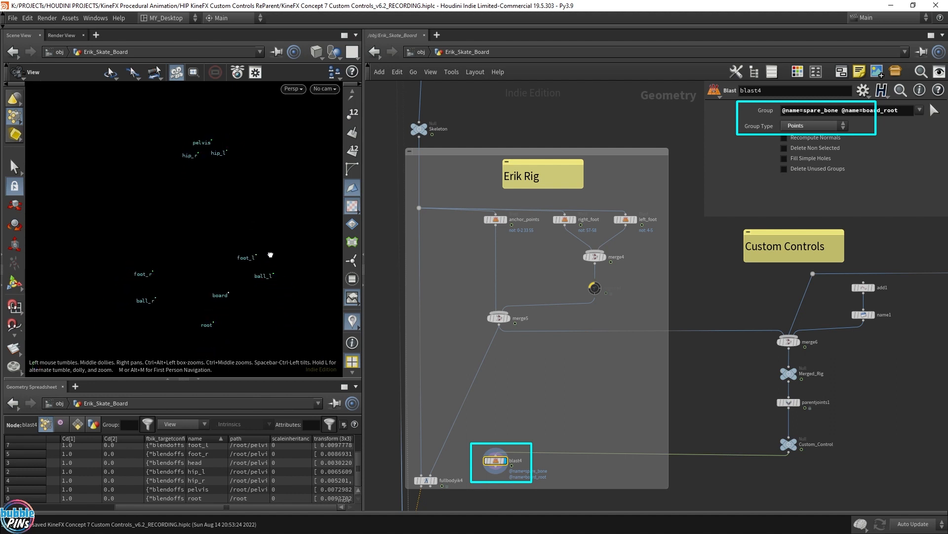
{"action": "left_click_drag", "start_coordinate": [224, 298], "coordinate": [216, 293]}
{"action": "left_click", "coordinate": [905, 111]}
{"action": "type", "text": "@name=board"}
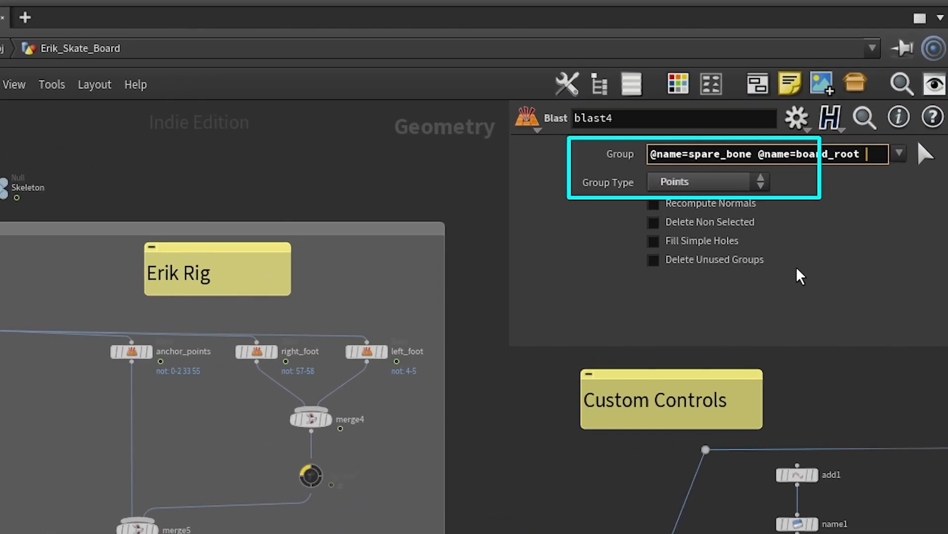
{"action": "key", "text": "Return"}
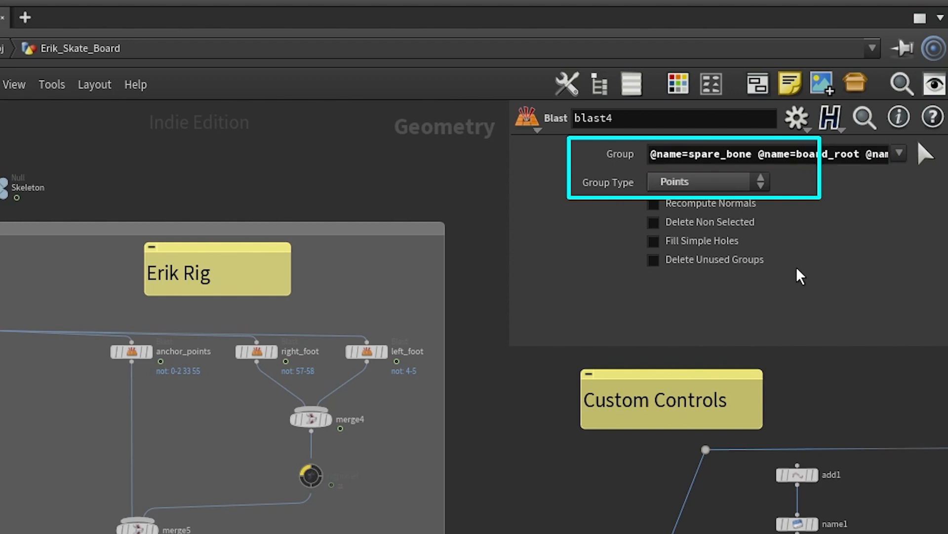
{"action": "left_click_drag", "start_coordinate": [754, 155], "coordinate": [689, 159]}
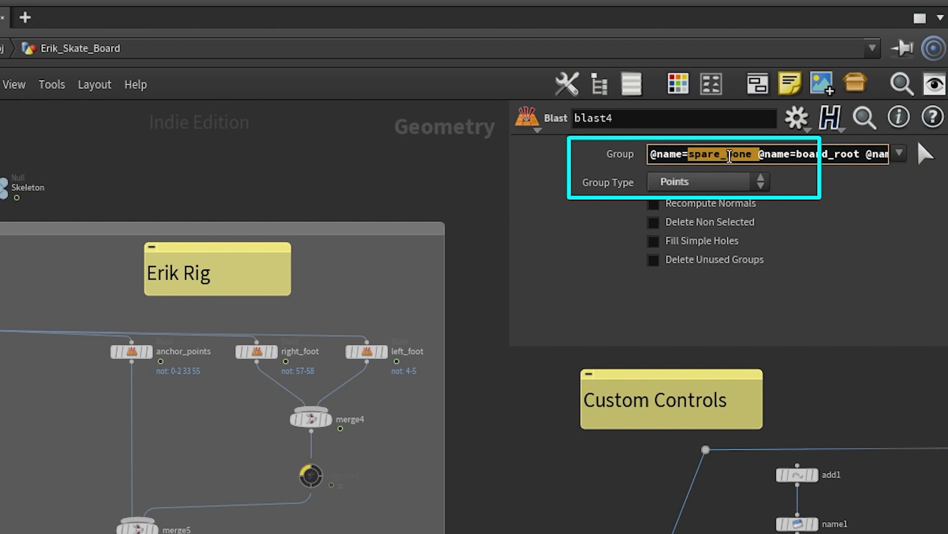
{"action": "left_click", "coordinate": [773, 155]}
{"action": "left_click_drag", "start_coordinate": [797, 154], "coordinate": [829, 161]}
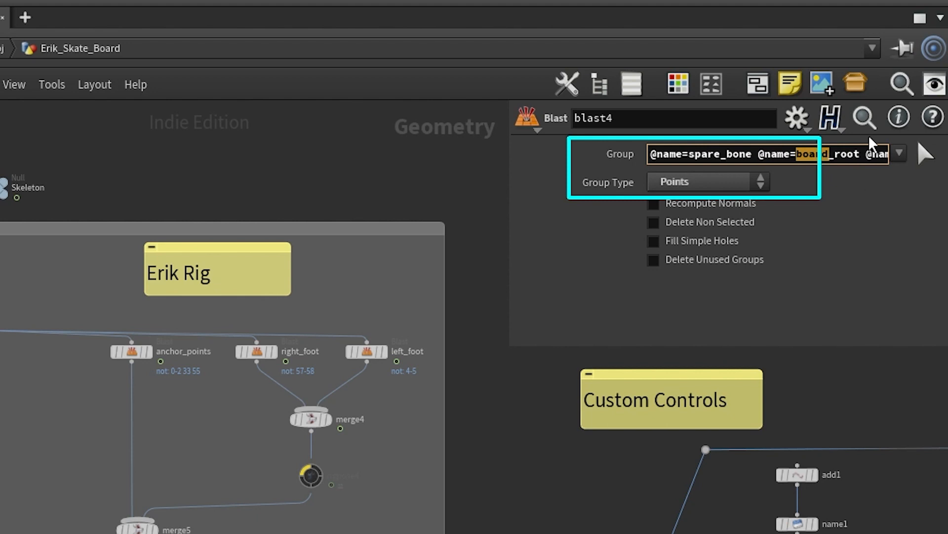
{"action": "left_click", "coordinate": [836, 154]}
{"action": "key", "text": "shift+End"}
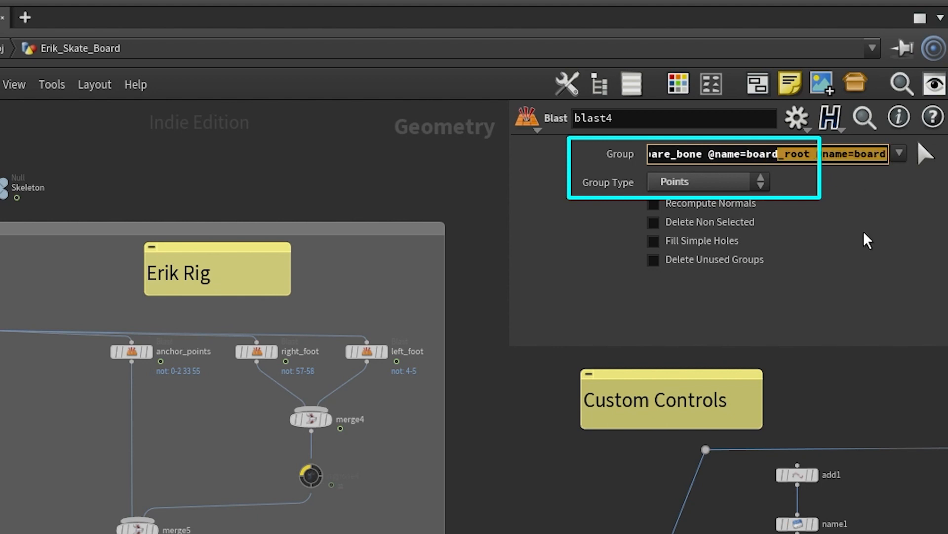
{"action": "type", "text": "*"}
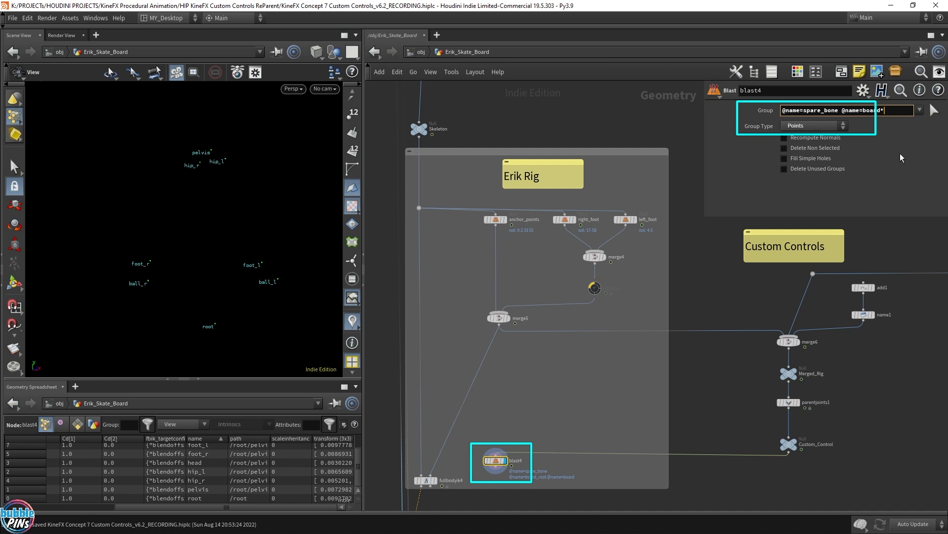
{"action": "key", "text": "Return"}
{"action": "left_click_drag", "start_coordinate": [210, 195], "coordinate": [203, 262]}
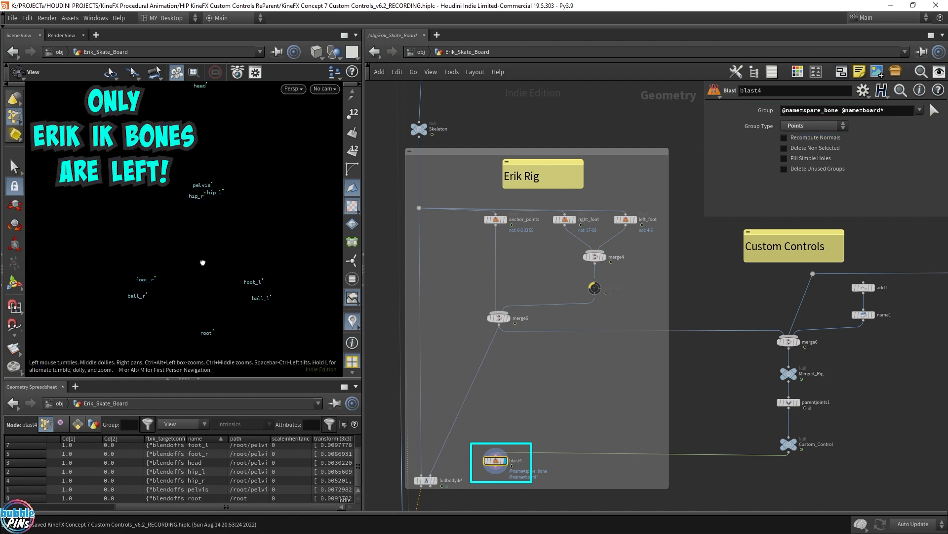
Wire blast4's output into fullbodyik4's second input in place of merge5.
{"action": "left_click_drag", "start_coordinate": [496, 467], "coordinate": [428, 477]}
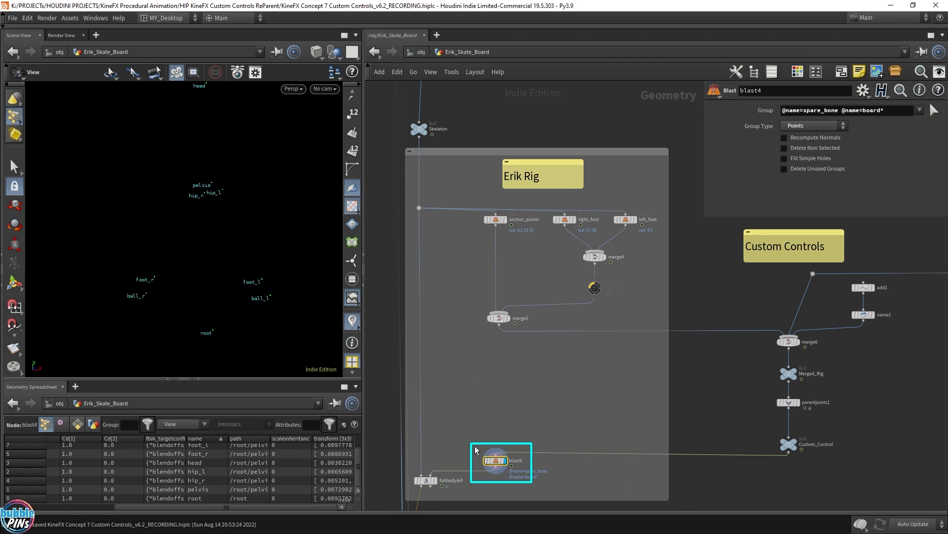
{"action": "scroll", "coordinate": [468, 462], "scroll_direction": "down", "scroll_amount": 3}
{"action": "middle_click_drag", "start_coordinate": [500, 388], "coordinate": [502, 278]}
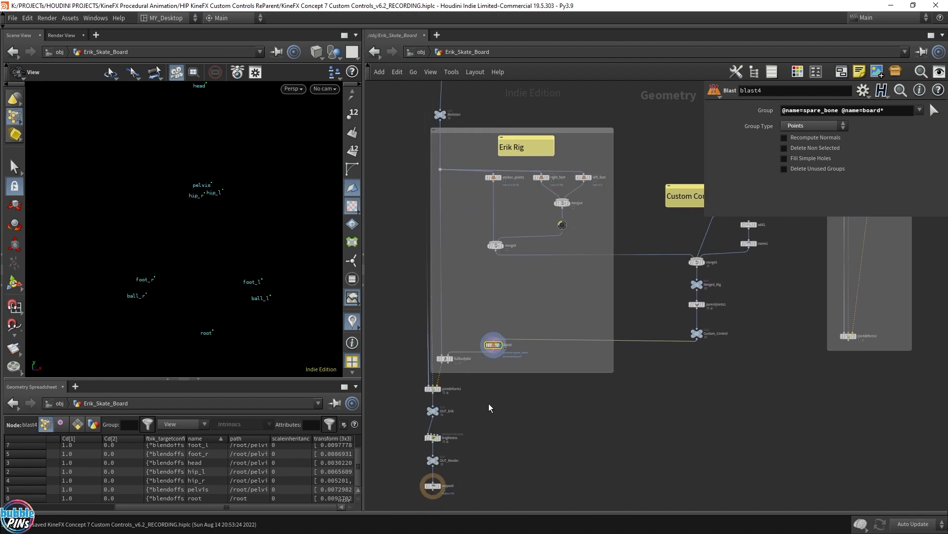
Display OUT_Erik and inspect the full deformed skateboarder.
{"action": "left_click", "coordinate": [435, 411]}
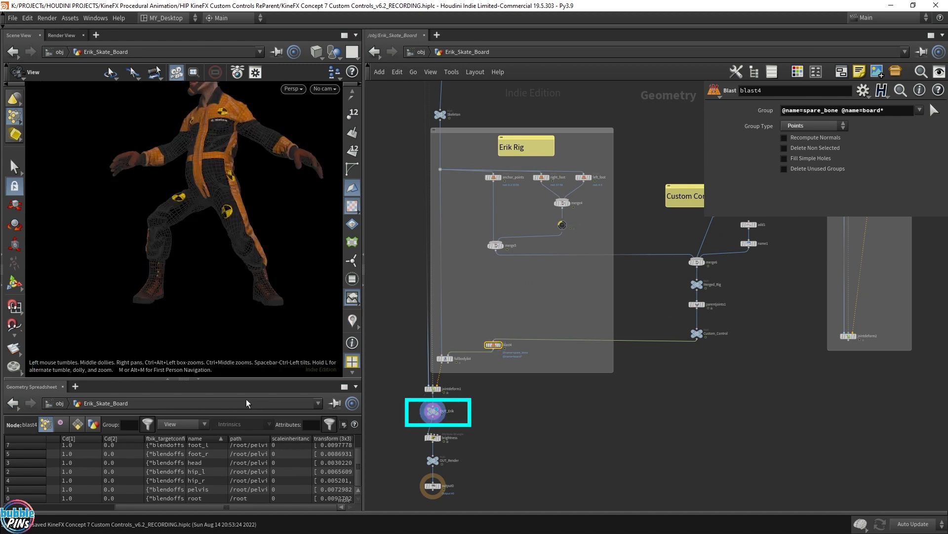
{"action": "left_click_drag", "start_coordinate": [245, 279], "coordinate": [244, 302]}
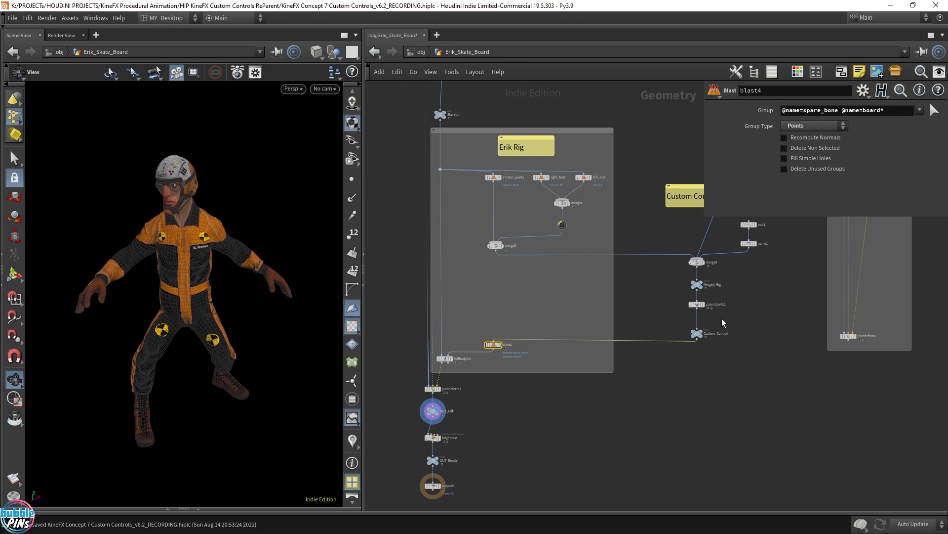
{"action": "left_click_drag", "start_coordinate": [705, 216], "coordinate": [801, 201]}
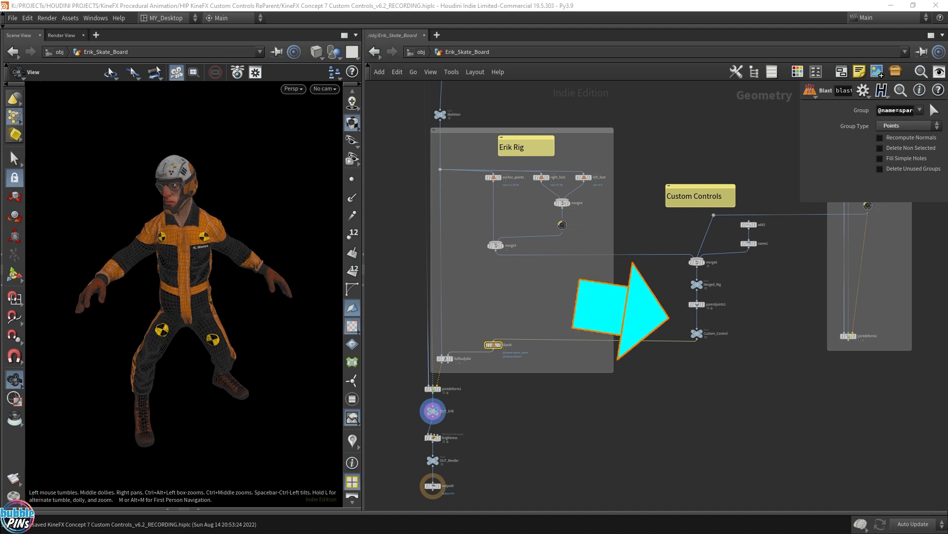
Insert a Rig Pose node between parentjoints1 and Custom_Control.
{"action": "scroll", "coordinate": [704, 322], "scroll_direction": "up", "scroll_amount": 5}
{"action": "middle_click_drag", "start_coordinate": [762, 346], "coordinate": [716, 417]}
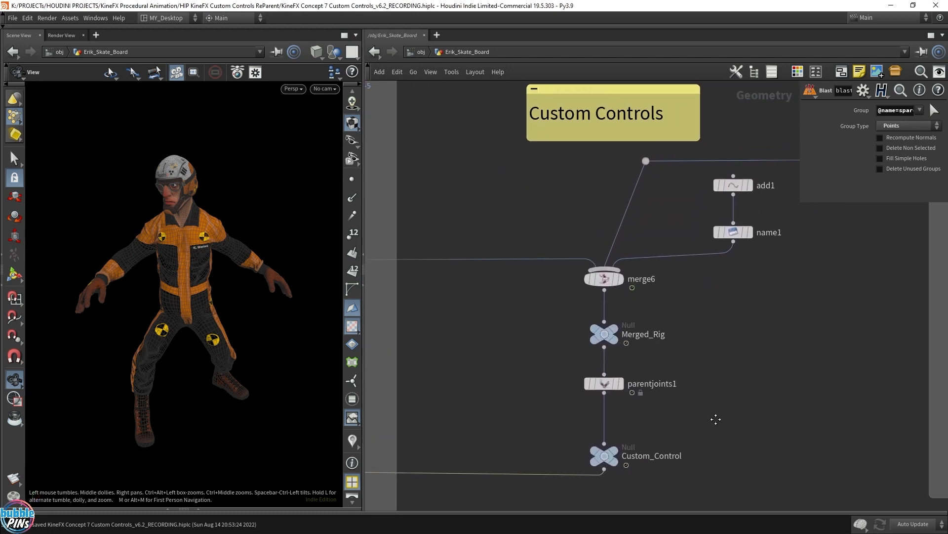
{"action": "key", "text": "Tab"}
{"action": "type", "text": "rig pose"}
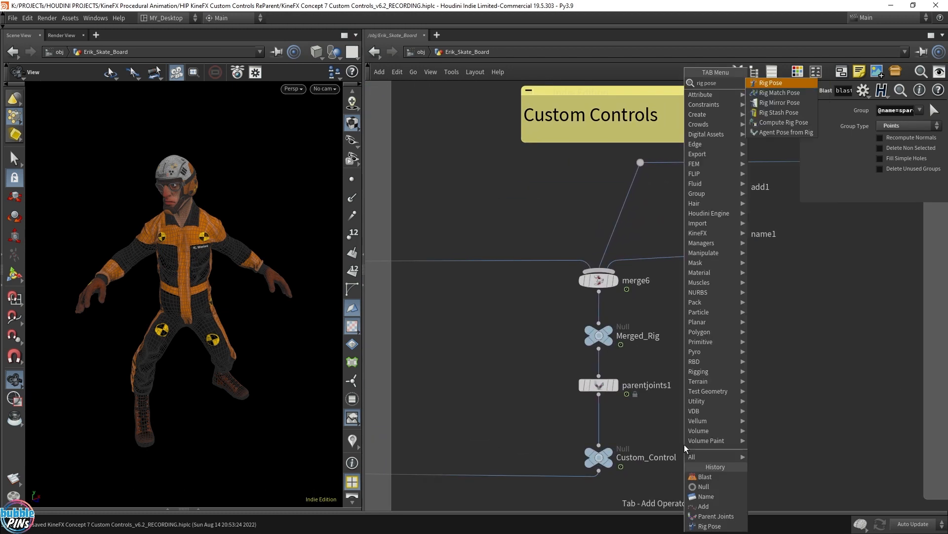
{"action": "key", "text": "Return"}
{"action": "left_click", "coordinate": [599, 425]}
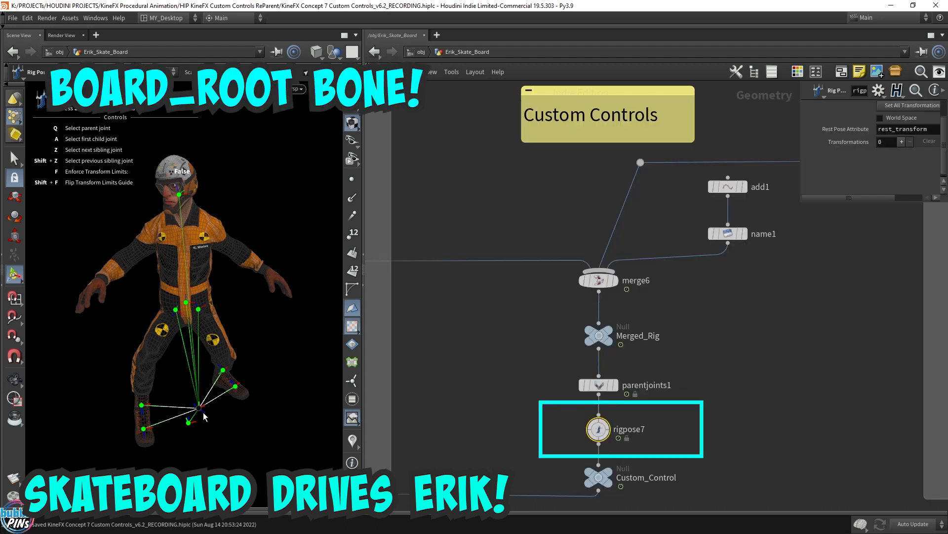
In rigpose7, move the board_root joint to about 0.096, 0.170, 0.490 and rotate it about 6.67, 0, 3.70 degrees.
{"action": "left_click", "coordinate": [200, 409]}
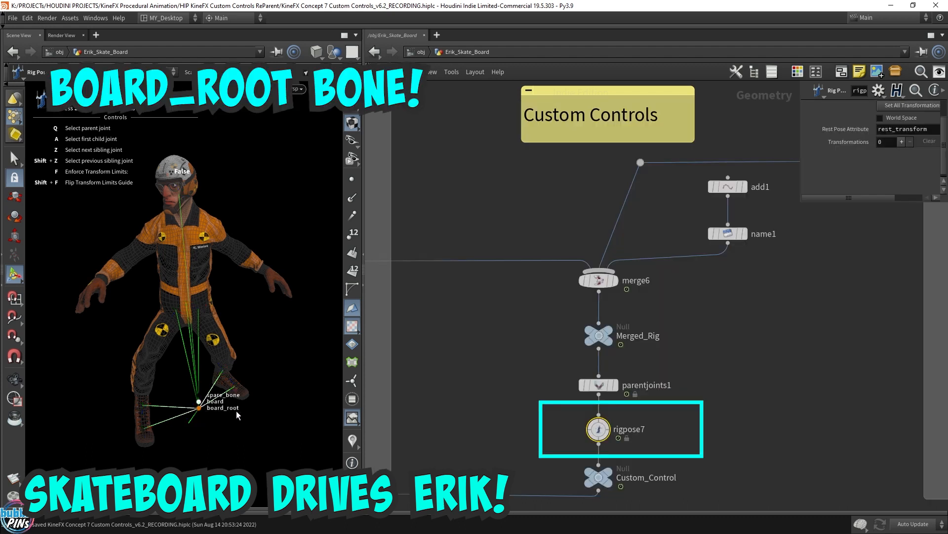
{"action": "left_click", "coordinate": [198, 409]}
{"action": "left_click_drag", "start_coordinate": [198, 409], "coordinate": [215, 331]}
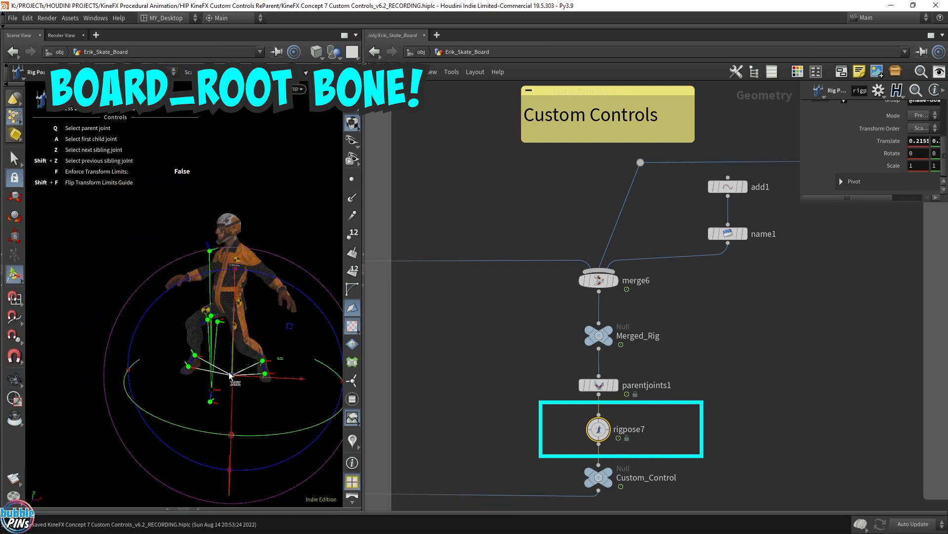
{"action": "left_click_drag", "start_coordinate": [254, 385], "coordinate": [202, 360]}
{"action": "key", "text": "r"}
{"action": "left_click_drag", "start_coordinate": [285, 270], "coordinate": [269, 285]}
{"action": "left_click_drag", "start_coordinate": [202, 299], "coordinate": [147, 343], "text": "alt"}
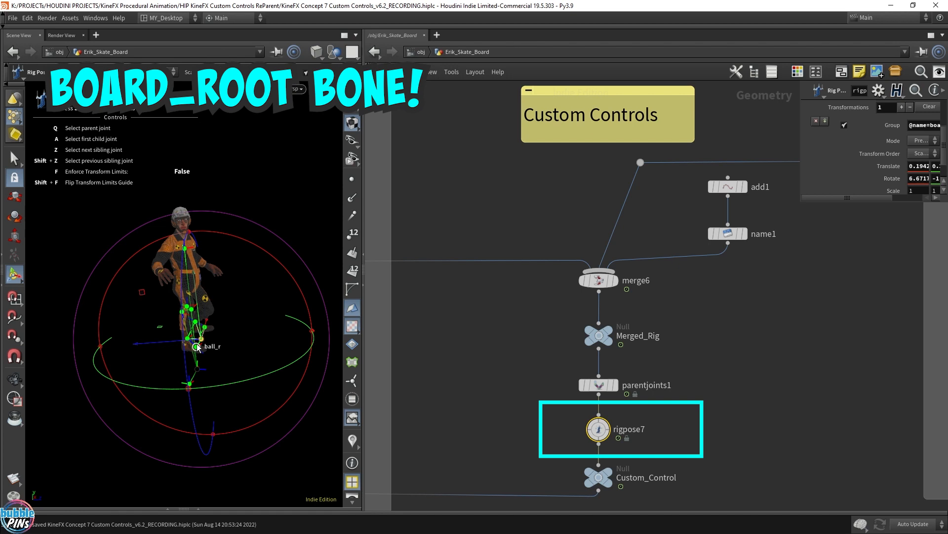
{"action": "left_click_drag", "start_coordinate": [201, 338], "coordinate": [160, 352]}
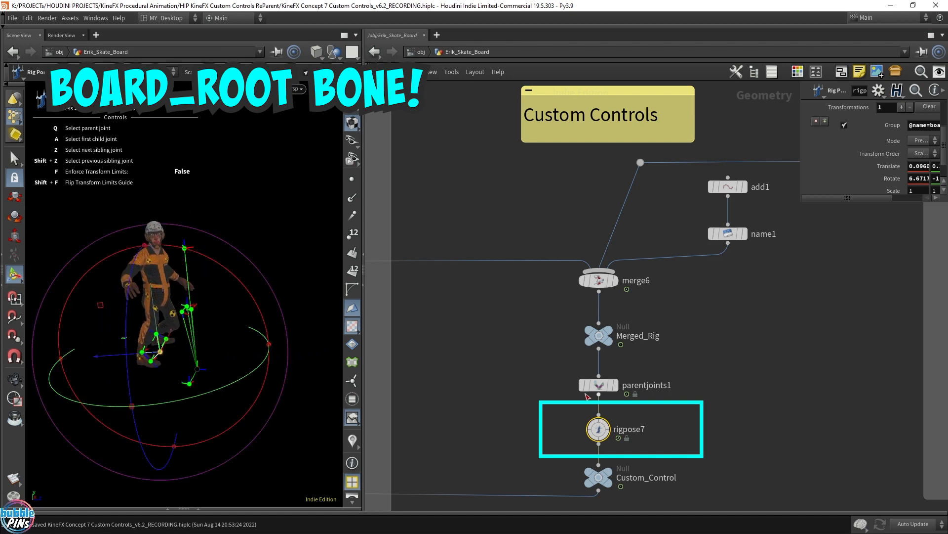
{"action": "left_click_drag", "start_coordinate": [248, 312], "coordinate": [205, 378], "text": "alt"}
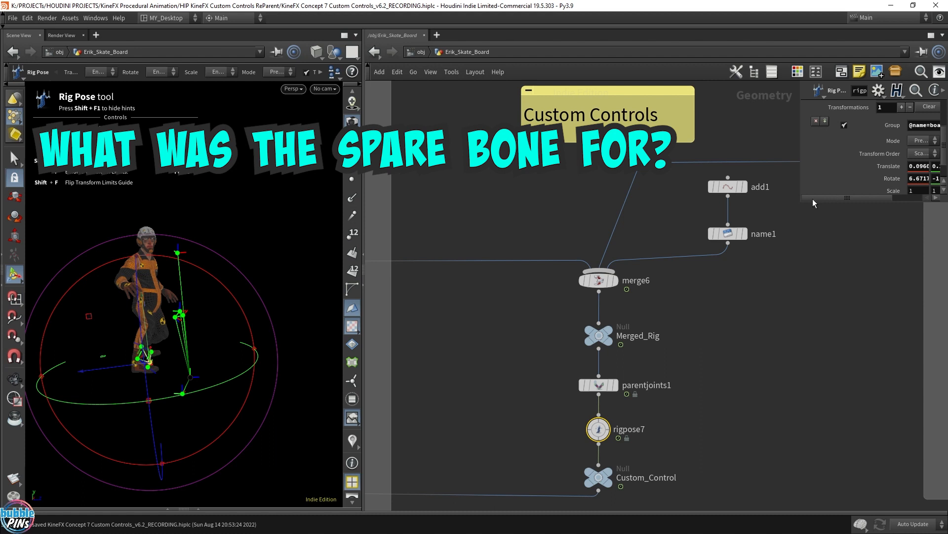
In rigpose7, move the spare_bone joint about 0.032, -0.252, -0.456 and rotate it about 0.60, 0, 10.58 degrees.
{"action": "left_click_drag", "start_coordinate": [798, 204], "coordinate": [677, 312]}
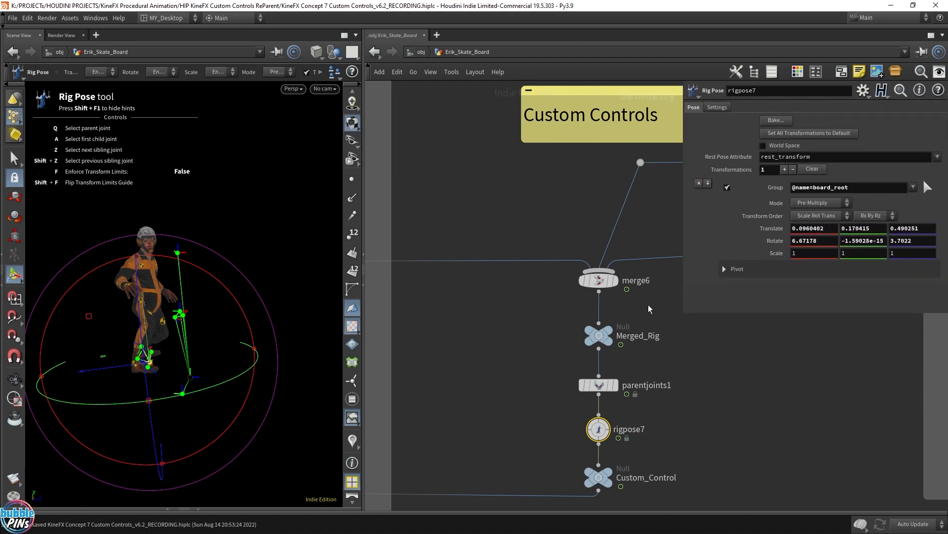
{"action": "left_click", "coordinate": [191, 371]}
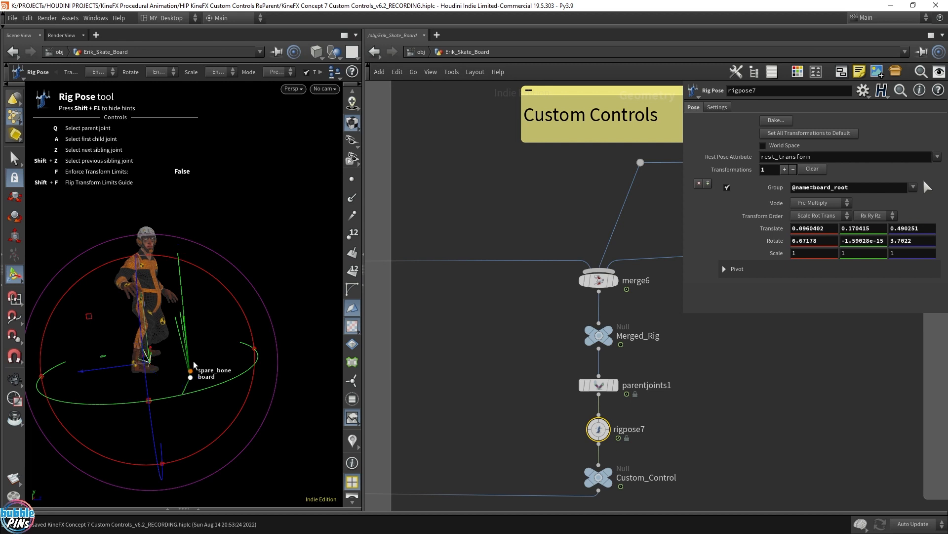
{"action": "left_click_drag", "start_coordinate": [190, 373], "coordinate": [152, 402]}
{"action": "left_click_drag", "start_coordinate": [187, 346], "coordinate": [183, 324], "text": "alt"}
{"action": "left_click_drag", "start_coordinate": [183, 324], "coordinate": [210, 316], "text": "alt"}
{"action": "left_click_drag", "start_coordinate": [248, 290], "coordinate": [200, 296], "text": "alt"}
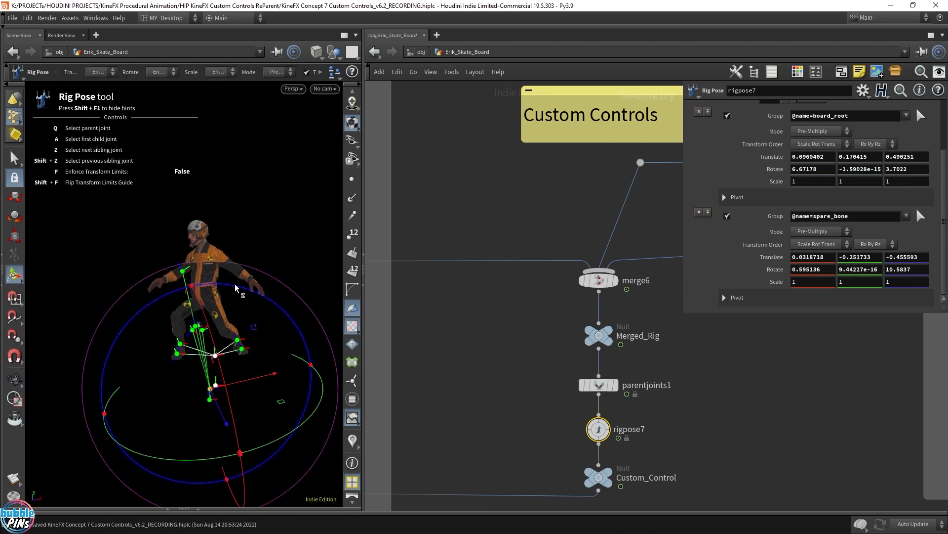
Extend the Skateboard Rig network box downward and place jointdeform2 lower inside it, with its result displayed.
{"action": "scroll", "coordinate": [645, 379], "scroll_direction": "down", "scroll_amount": 3}
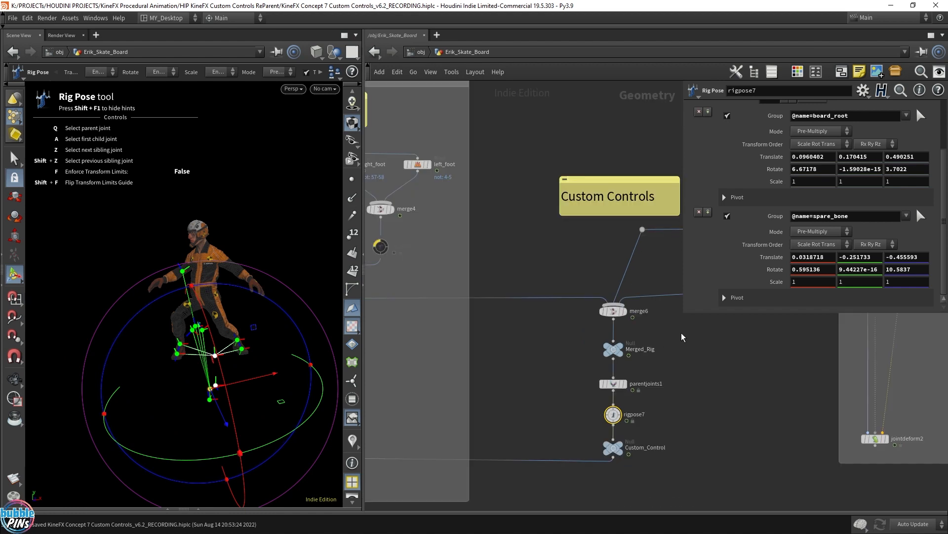
{"action": "key", "text": "p"}
{"action": "scroll", "coordinate": [691, 348], "scroll_direction": "down", "scroll_amount": 3}
{"action": "middle_click_drag", "start_coordinate": [704, 359], "coordinate": [667, 357]}
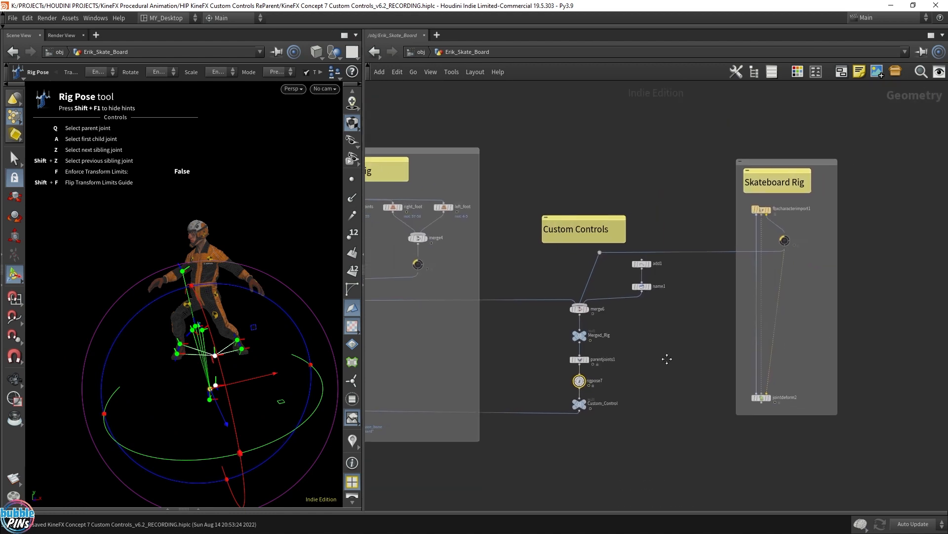
{"action": "left_click_drag", "start_coordinate": [522, 187], "coordinate": [701, 467]}
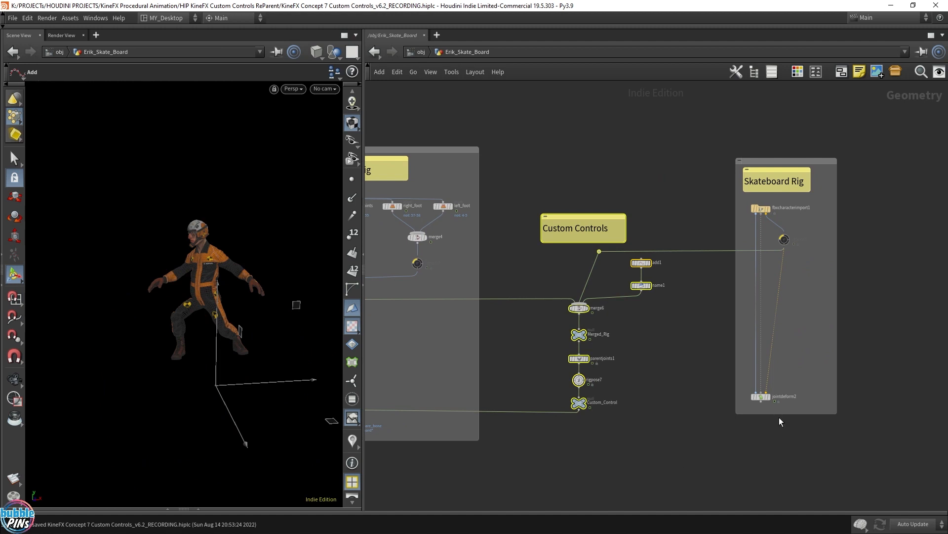
{"action": "left_click_drag", "start_coordinate": [782, 416], "coordinate": [781, 461]}
{"action": "left_click_drag", "start_coordinate": [762, 400], "coordinate": [759, 435]}
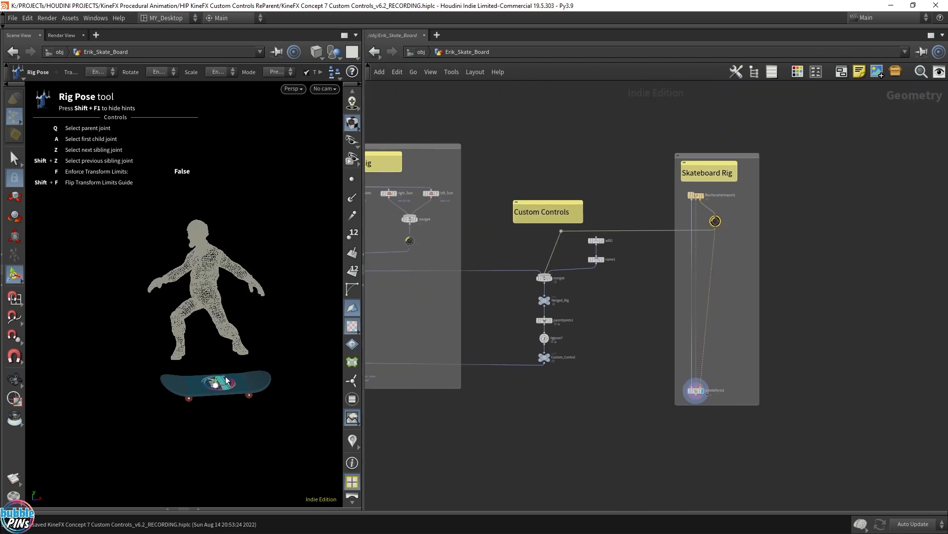
Examine the skateboard's position relative to the skateboarder and locate the Custom_Control output that should drive it.
{"action": "key", "text": "Escape"}
{"action": "left_click_drag", "start_coordinate": [232, 326], "coordinate": [276, 387]}
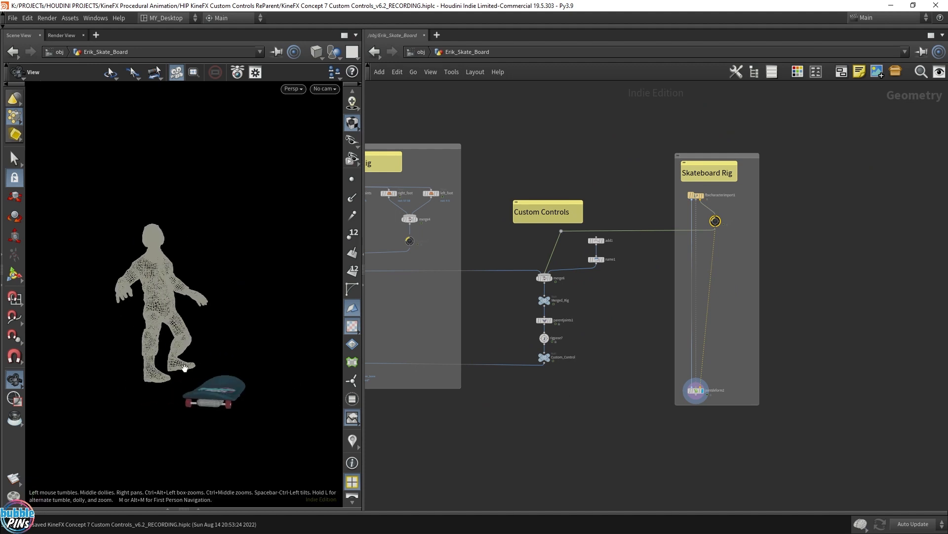
{"action": "left_click_drag", "start_coordinate": [254, 355], "coordinate": [187, 373]}
{"action": "scroll", "coordinate": [187, 372], "scroll_direction": "up", "scroll_amount": 3}
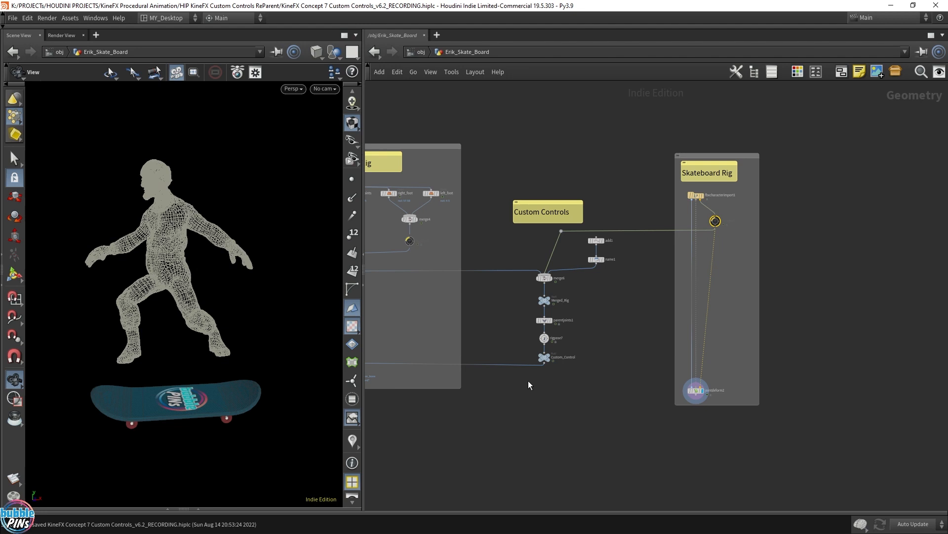
{"action": "left_click_drag", "start_coordinate": [595, 360], "coordinate": [596, 359]}
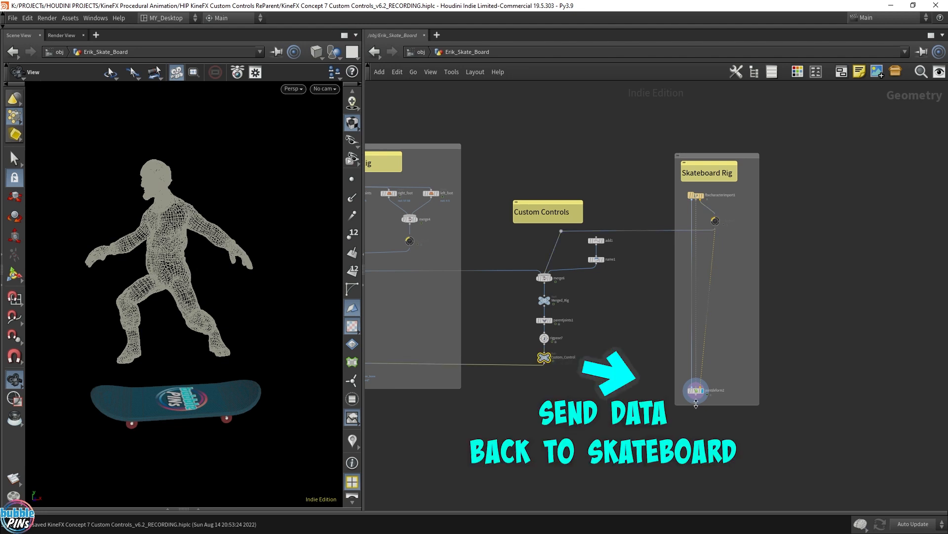
{"action": "scroll", "coordinate": [601, 413], "scroll_direction": "up", "scroll_amount": 2}
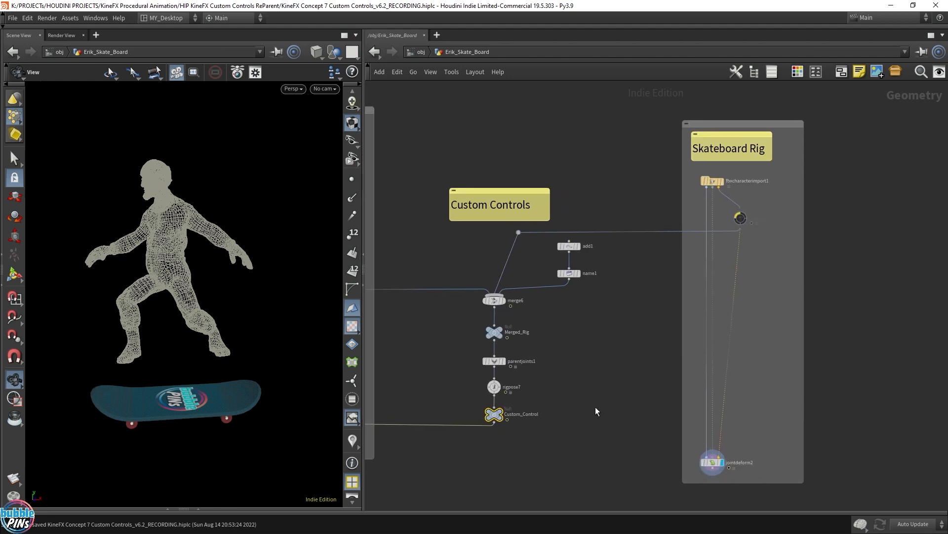
{"action": "scroll", "coordinate": [573, 409], "scroll_direction": "up", "scroll_amount": 1}
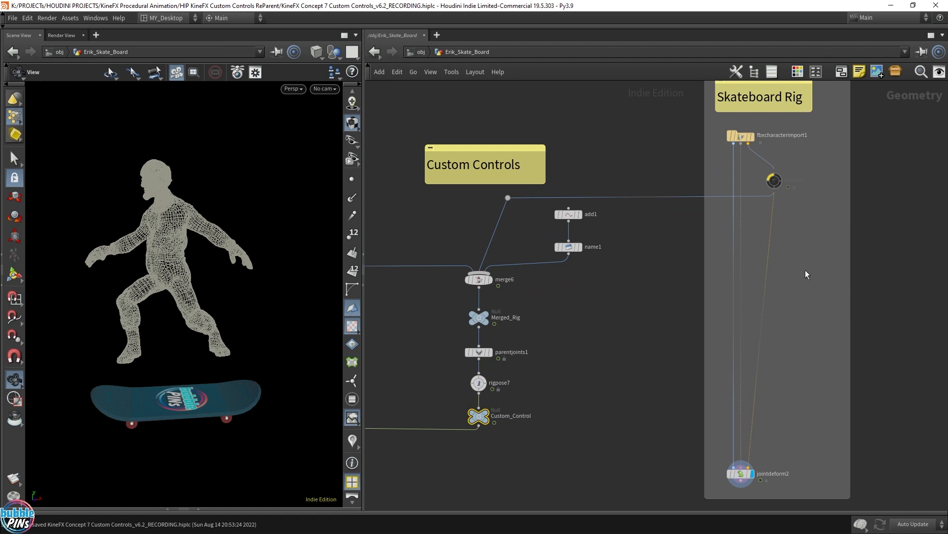
Add a second Rig Pose beside the existing one, fed by fbxcharacterimport1's third output, and wire it into jointdeform2's third input.
{"action": "left_click", "coordinate": [774, 181]}
{"action": "key", "text": "Tab"}
{"action": "key", "text": "Return"}
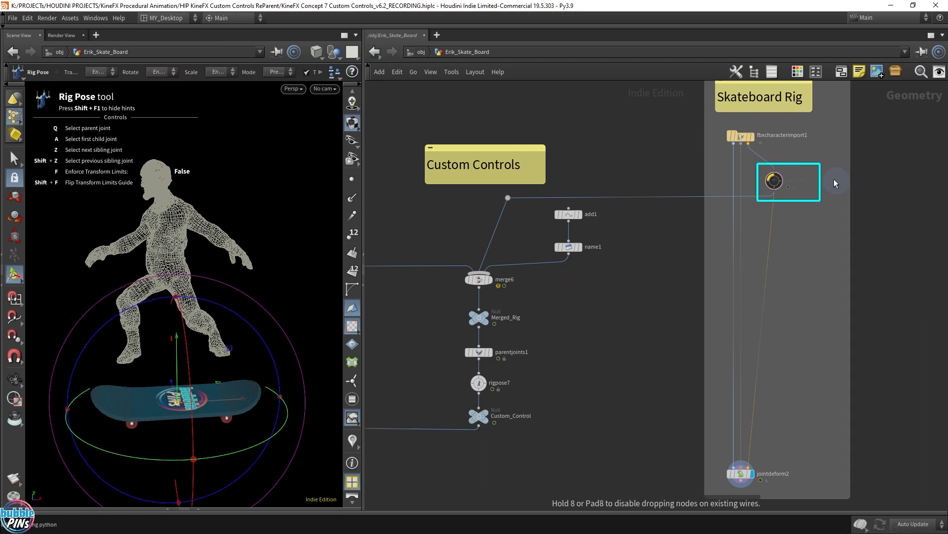
{"action": "left_click", "coordinate": [834, 179]}
{"action": "left_click_drag", "start_coordinate": [749, 143], "coordinate": [748, 468]}
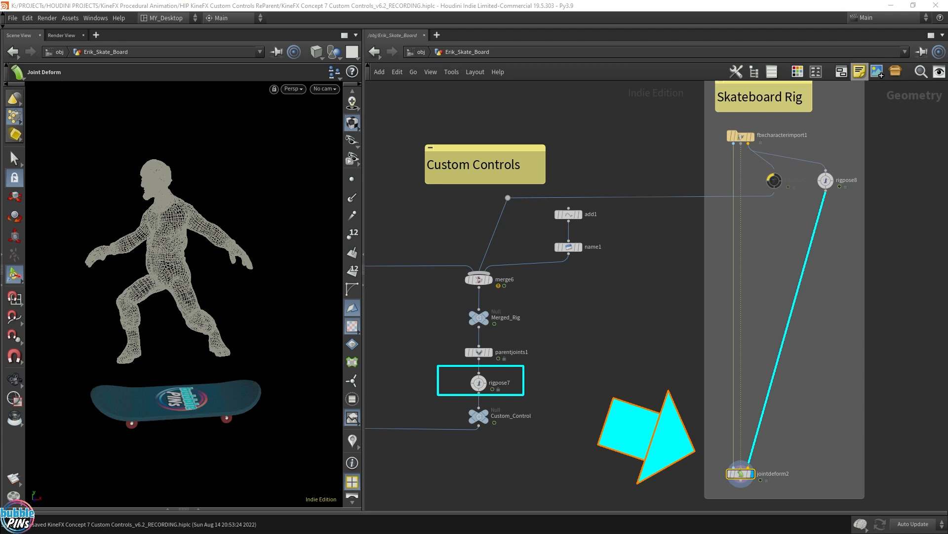
Display Custom_Control with its joint points and joint names shown in the viewport.
{"action": "left_click_drag", "start_coordinate": [482, 397], "coordinate": [672, 405]}
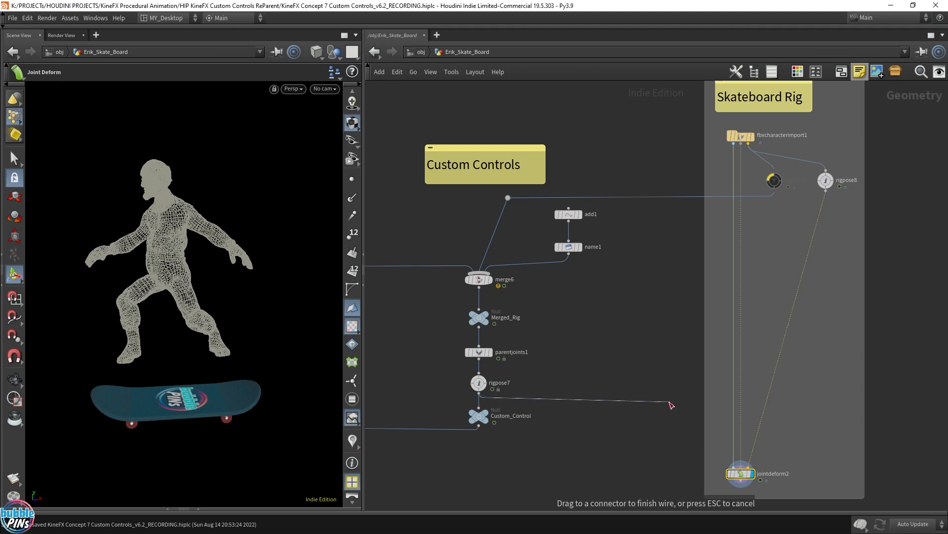
{"action": "left_click", "coordinate": [487, 413]}
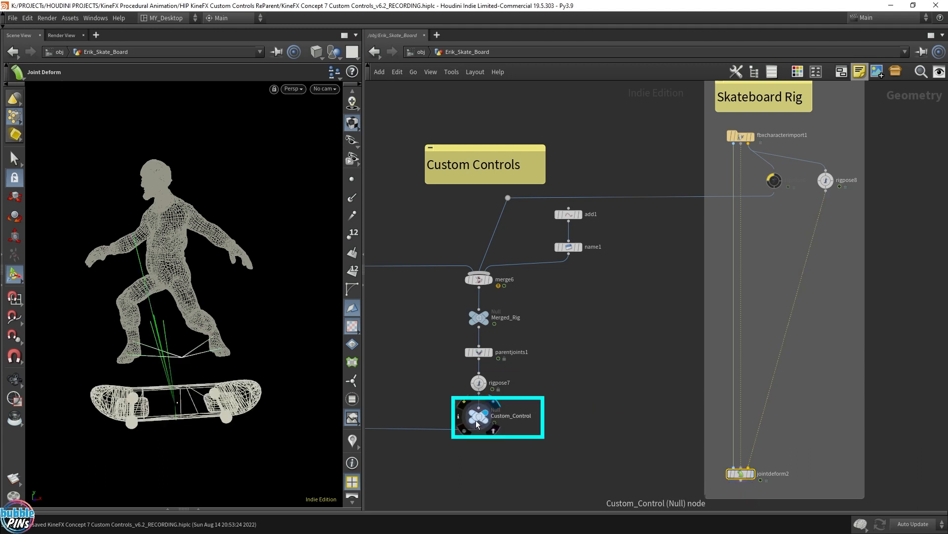
{"action": "left_click", "coordinate": [352, 441]}
{"action": "left_click", "coordinate": [351, 180]}
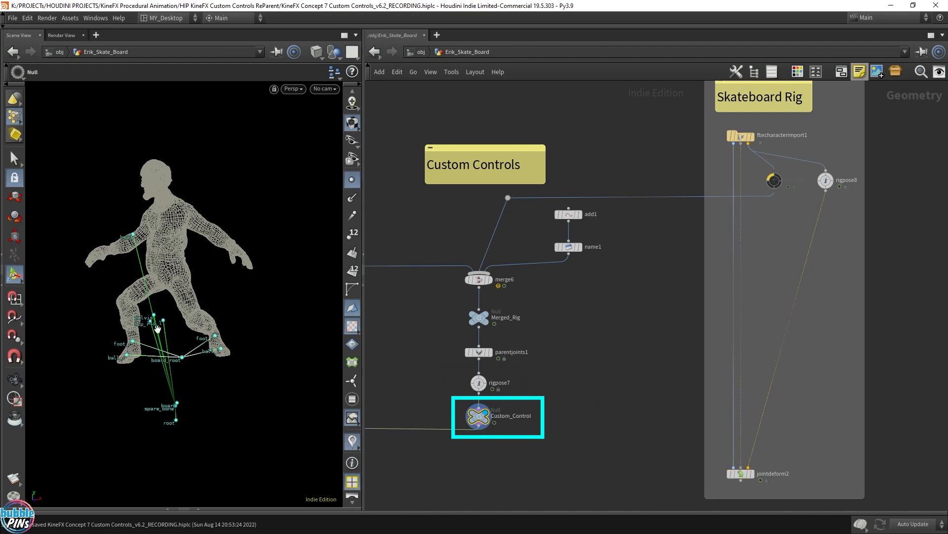
Wire Custom_Control's output into jointdeform2's third input in place of rigpose8.
{"action": "left_click_drag", "start_coordinate": [792, 444], "coordinate": [726, 489]}
{"action": "middle_click_drag", "start_coordinate": [827, 390], "coordinate": [823, 412]}
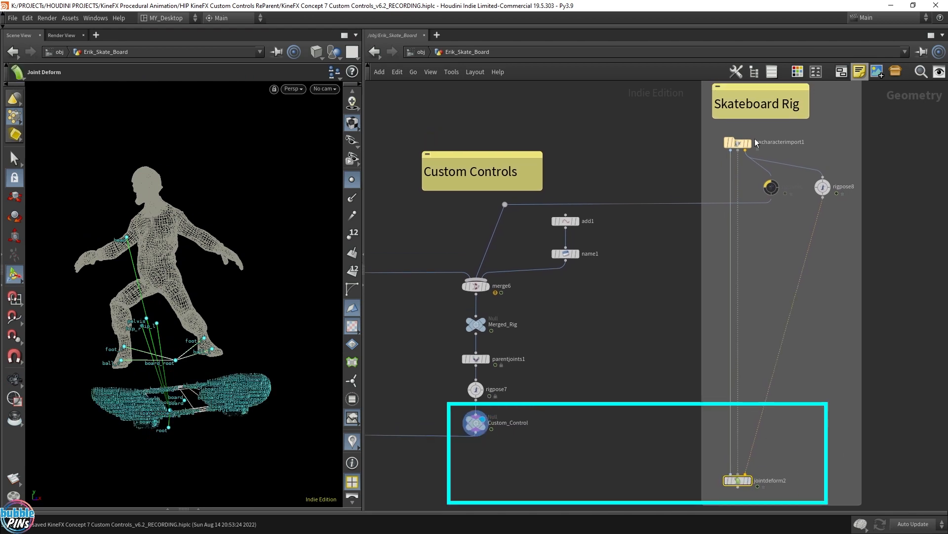
{"action": "left_click_drag", "start_coordinate": [475, 435], "coordinate": [763, 477]}
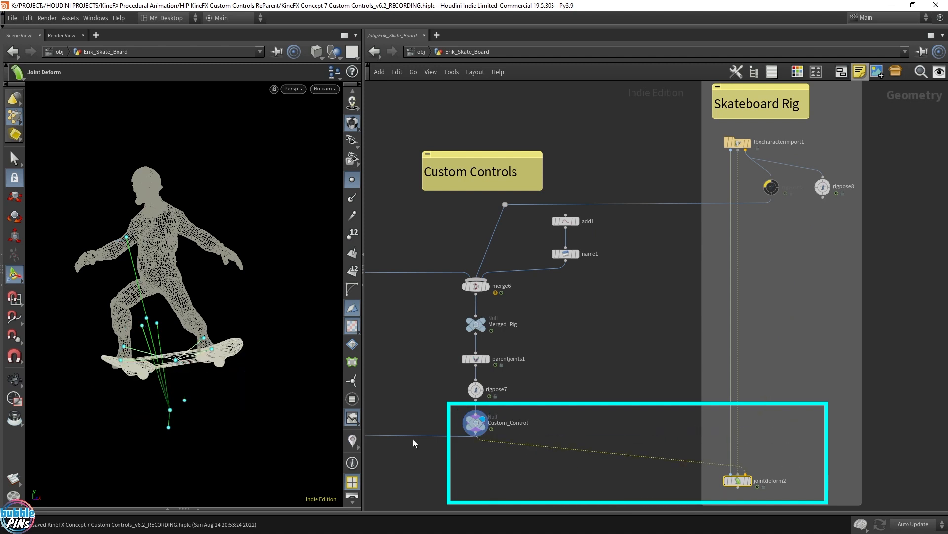
Add a Blast node in the Skateboard Rig and wire it between Custom_Control and jointdeform2's third input.
{"action": "key", "text": "Tab"}
{"action": "type", "text": "blast"}
{"action": "key", "text": "Return"}
{"action": "left_click", "coordinate": [771, 445]}
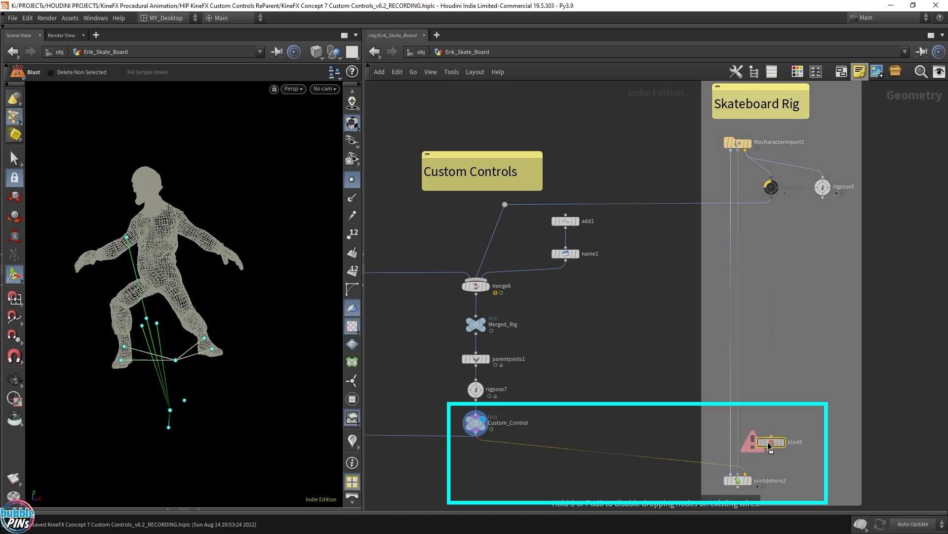
{"action": "left_click_drag", "start_coordinate": [479, 434], "coordinate": [758, 475]}
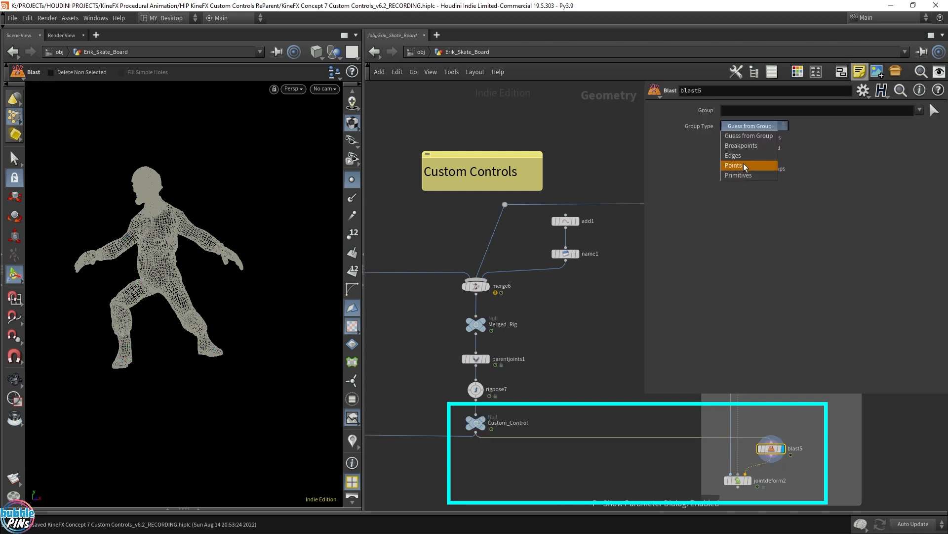
Set blast5 to Points with Delete Non Selected enabled, keeping only the board_root and board joints.
{"action": "left_click", "coordinate": [745, 167]}
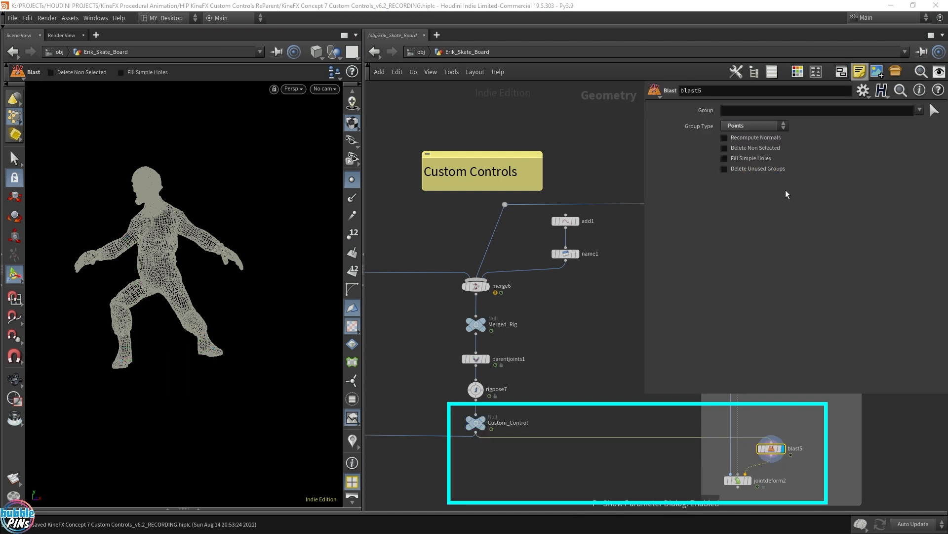
{"action": "left_click", "coordinate": [746, 148]}
{"action": "left_click", "coordinate": [934, 109]}
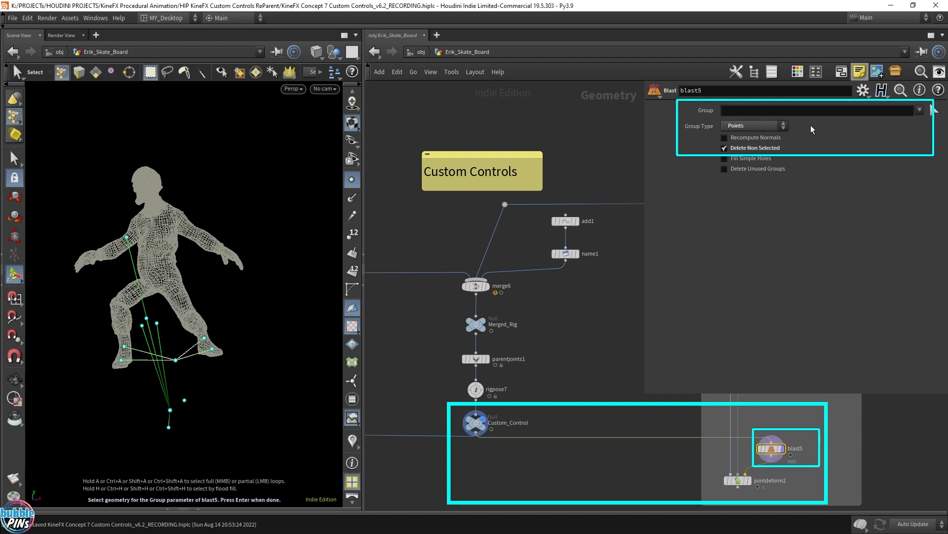
{"action": "left_click", "coordinate": [177, 361]}
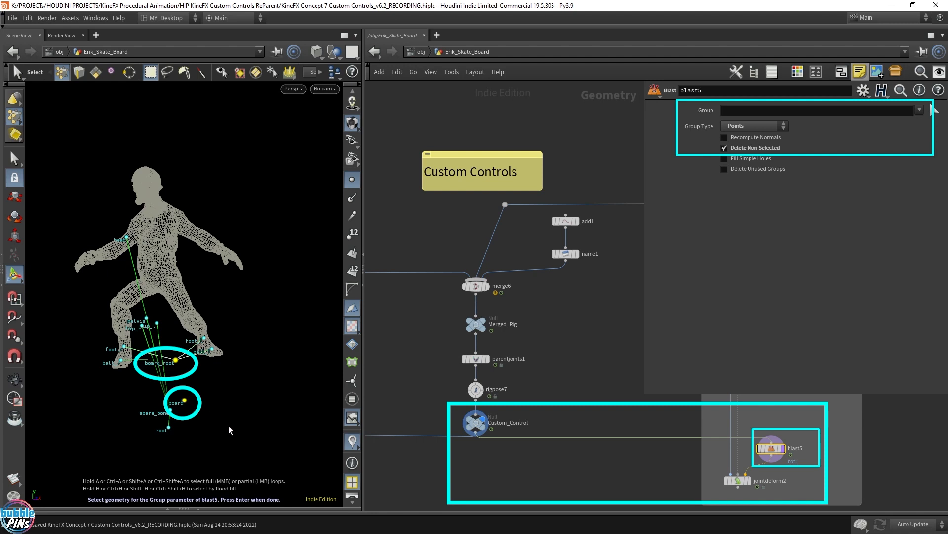
{"action": "key", "text": "Return"}
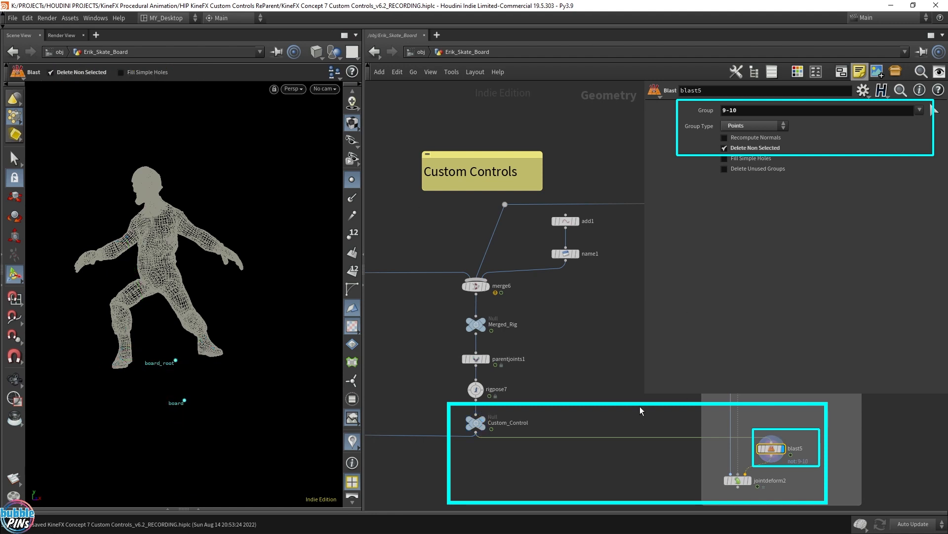
Narrow the parameter pane and show jointdeform2 as template geometry alongside the skateboarder.
{"action": "mouse_move", "coordinate": [645, 394]}
{"action": "left_mouse_down"}
{"action": "mouse_move", "coordinate": [652, 369]}
{"action": "mouse_move", "coordinate": [799, 244]}
{"action": "left_mouse_up"}
{"action": "scroll", "coordinate": [790, 315], "scroll_direction": "down", "scroll_amount": 3}
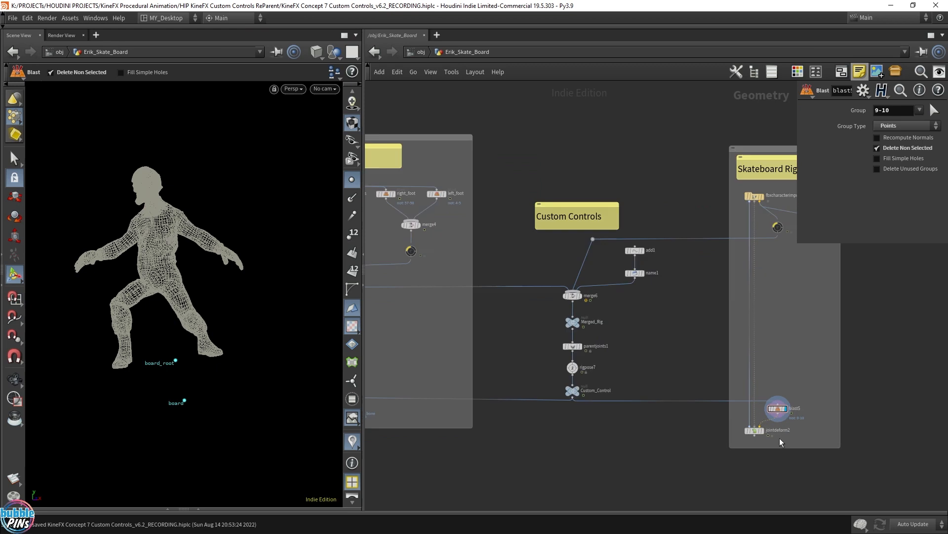
{"action": "left_click", "coordinate": [759, 430]}
Merge OUT_Erik and jointdeform2 in a new Merge node placed between the two rigs, and display its result.
{"action": "middle_click_drag", "start_coordinate": [376, 471], "coordinate": [593, 314]}
{"action": "middle_click_drag", "start_coordinate": [825, 339], "coordinate": [640, 417]}
{"action": "middle_click_drag", "start_coordinate": [526, 385], "coordinate": [550, 401]}
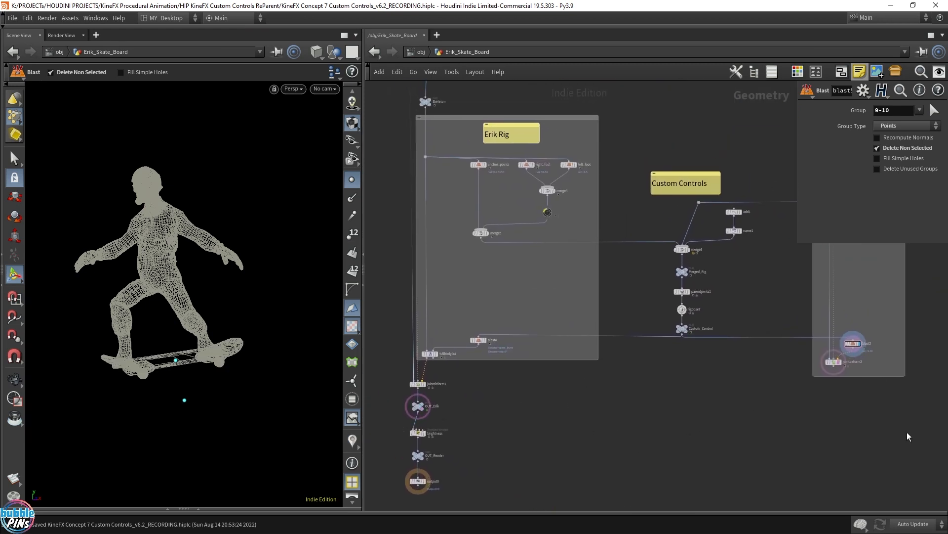
{"action": "left_click", "coordinate": [594, 423], "text": "alt"}
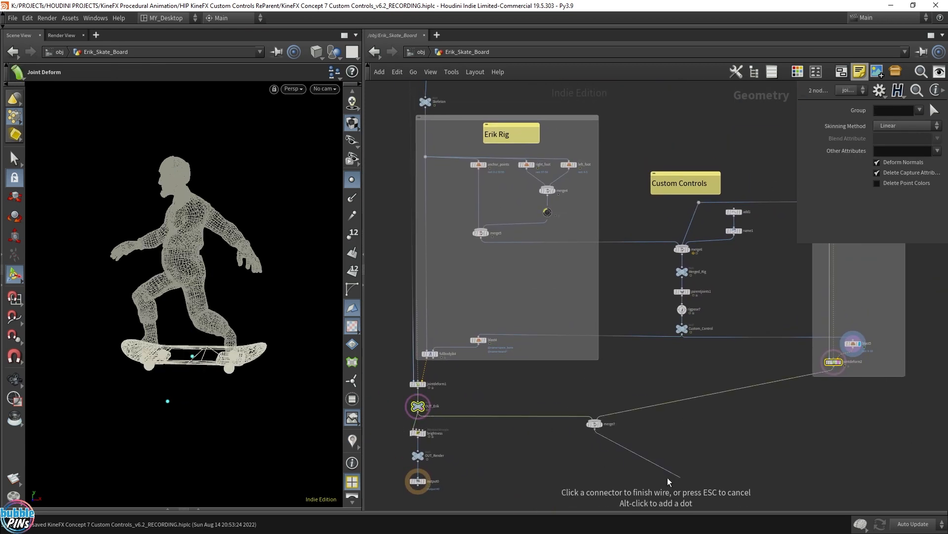
{"action": "key", "text": "Escape"}
{"action": "left_click", "coordinate": [602, 424]}
Hide the point markers and view the merged skateboarder and skateboard shaded without wireframe.
{"action": "left_click", "coordinate": [352, 180]}
{"action": "left_click_drag", "start_coordinate": [229, 288], "coordinate": [356, 326], "text": "alt"}
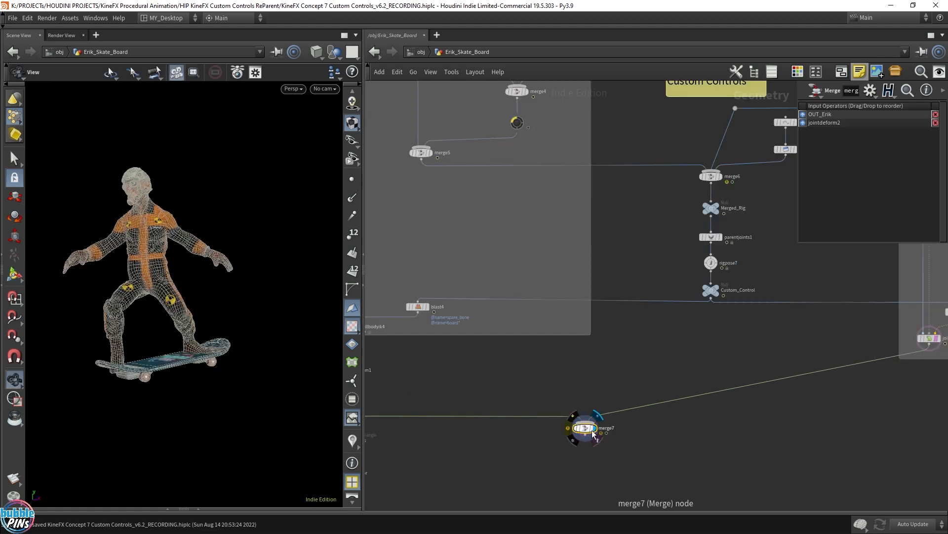
{"action": "mouse_move", "coordinate": [232, 322]}
{"action": "left_mouse_down"}
{"action": "mouse_move", "coordinate": [263, 331]}
{"action": "mouse_move", "coordinate": [239, 342]}
{"action": "left_mouse_up"}
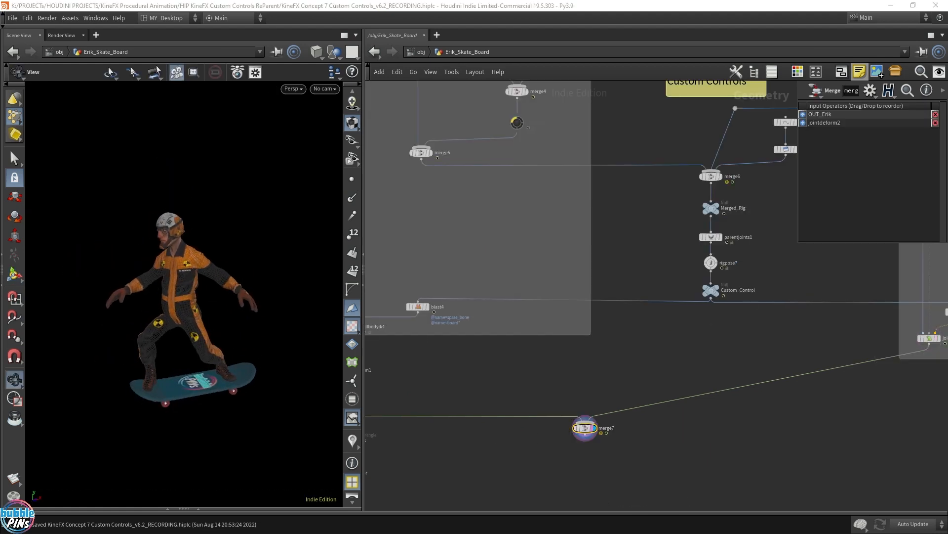
{"action": "scroll", "coordinate": [654, 261], "scroll_direction": "down", "scroll_amount": 10}
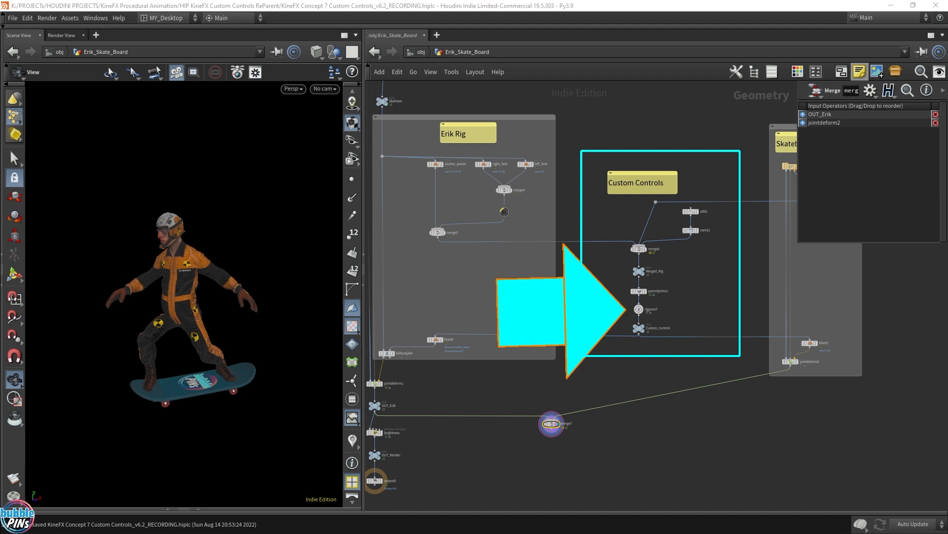
Activate the Rig Pose tool on rigpose7 and move and rotate the board_root joint to pose the skateboard with the rider's feet.
{"action": "scroll", "coordinate": [614, 336], "scroll_direction": "up", "scroll_amount": 1}
{"action": "left_click", "coordinate": [644, 304]}
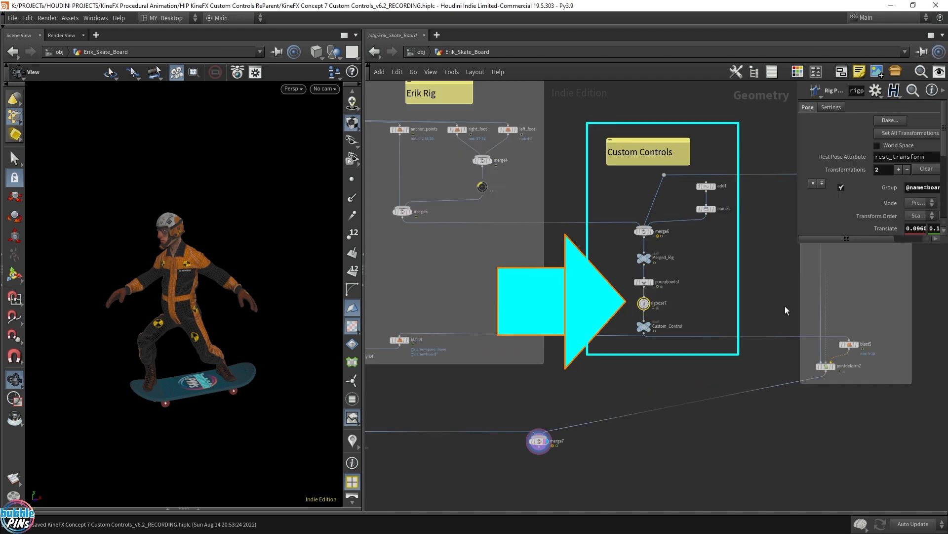
{"action": "key", "text": "Return"}
{"action": "left_click_drag", "start_coordinate": [211, 424], "coordinate": [244, 334], "text": "alt"}
{"action": "left_click", "coordinate": [236, 324]}
{"action": "mouse_move", "coordinate": [203, 277]}
{"action": "left_mouse_down", "text": "alt"}
{"action": "mouse_move", "coordinate": [254, 275]}
{"action": "mouse_move", "coordinate": [212, 276]}
{"action": "left_mouse_up", "text": "alt"}
{"action": "left_click_drag", "start_coordinate": [181, 318], "coordinate": [173, 346]}
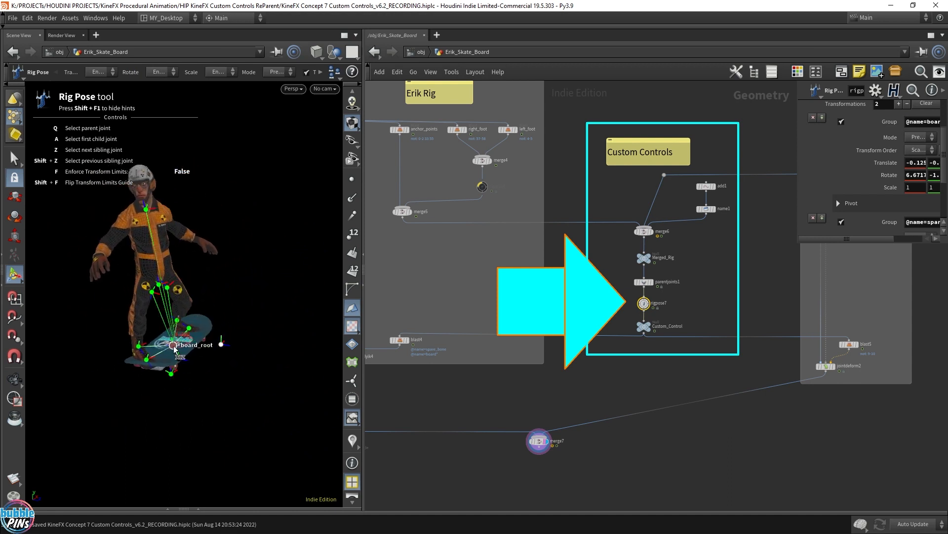
{"action": "middle_click_drag", "start_coordinate": [174, 346], "coordinate": [217, 342], "text": "alt"}
{"action": "left_click_drag", "start_coordinate": [217, 342], "coordinate": [126, 361], "text": "alt"}
{"action": "left_click_drag", "start_coordinate": [79, 276], "coordinate": [86, 310]}
Select the spare_bone joint and move and rotate it to pose the rider's body on the skateboard.
{"action": "left_click", "coordinate": [230, 351]}
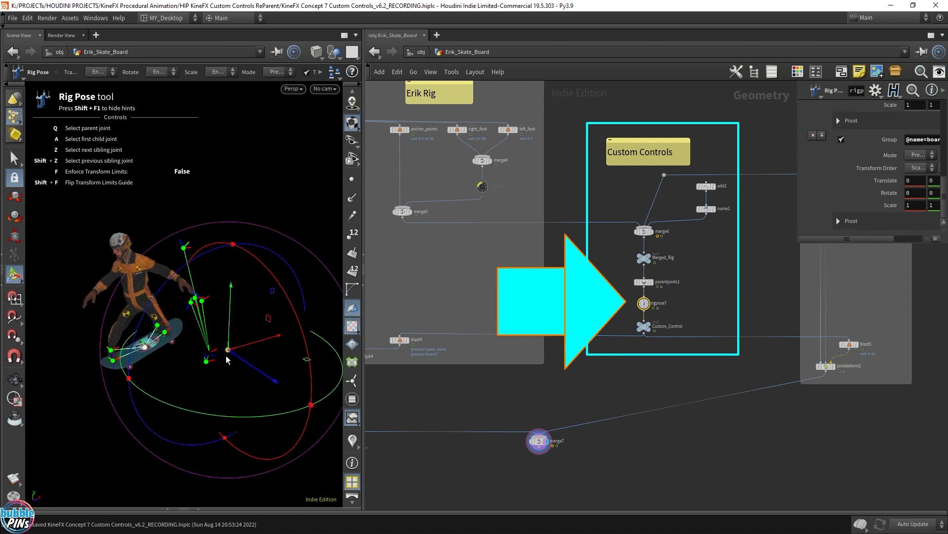
{"action": "left_click", "coordinate": [208, 354]}
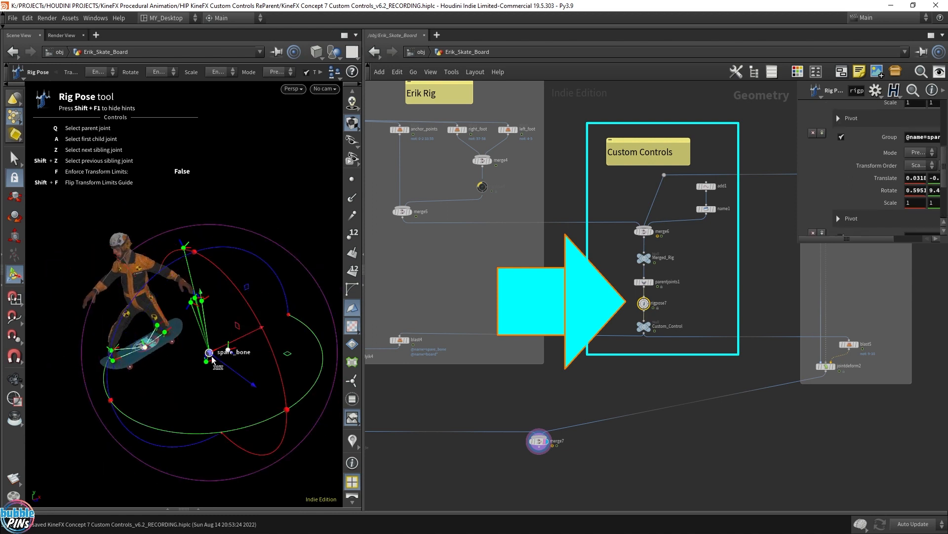
{"action": "left_click_drag", "start_coordinate": [165, 272], "coordinate": [242, 262]}
{"action": "left_click_drag", "start_coordinate": [186, 363], "coordinate": [162, 370]}
{"action": "left_click_drag", "start_coordinate": [210, 328], "coordinate": [131, 348], "text": "alt"}
{"action": "left_click_drag", "start_coordinate": [186, 257], "coordinate": [220, 274], "text": "alt"}
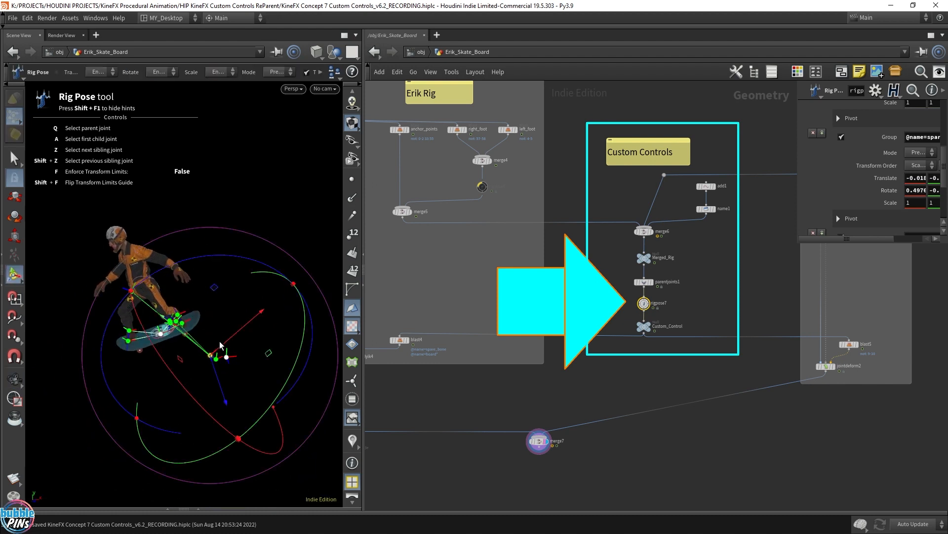
{"action": "left_click_drag", "start_coordinate": [214, 359], "coordinate": [200, 373]}
{"action": "left_click_drag", "start_coordinate": [221, 275], "coordinate": [201, 248]}
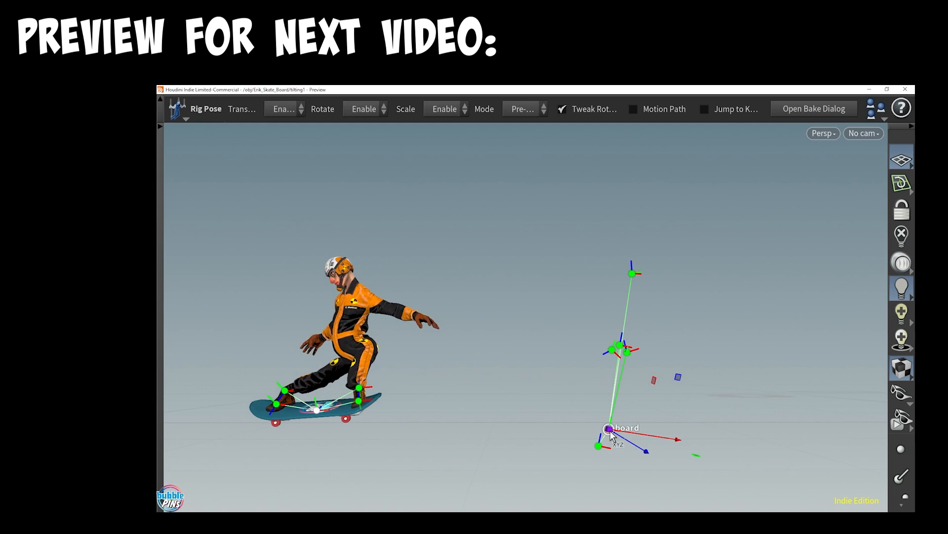
Reposition the custom rig by manipulating its board joint in the Rig Pose viewport.
{"action": "left_click_drag", "start_coordinate": [367, 382], "coordinate": [324, 461]}
{"action": "left_click_drag", "start_coordinate": [317, 410], "coordinate": [705, 430]}
{"action": "left_click_drag", "start_coordinate": [322, 458], "coordinate": [534, 245]}
{"action": "left_click_drag", "start_coordinate": [709, 414], "coordinate": [561, 276]}
{"action": "left_click_drag", "start_coordinate": [534, 246], "coordinate": [429, 471]}
{"action": "left_click_drag", "start_coordinate": [555, 293], "coordinate": [477, 459]}
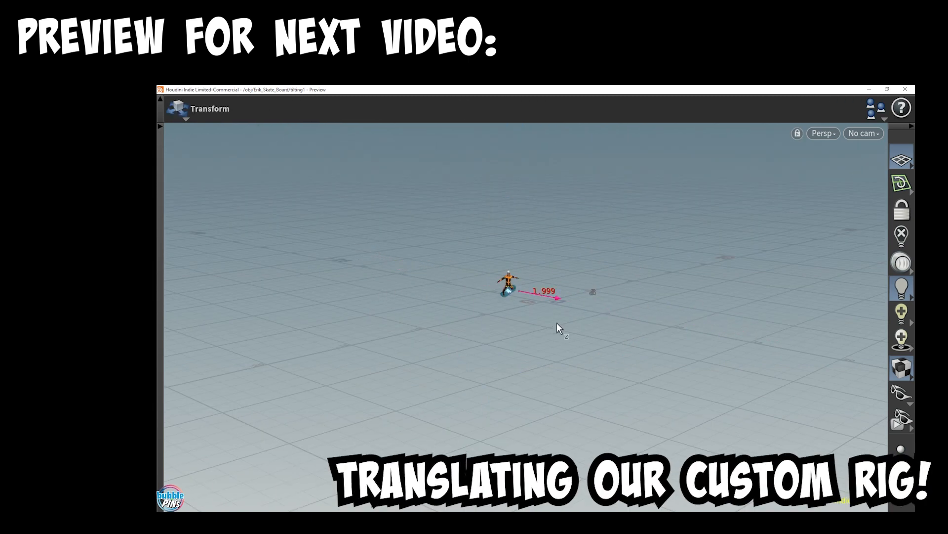
Translate the custom rig across the ground grid with the Transform handle and check the skateboarder up close.
{"action": "key", "text": "Escape"}
{"action": "left_click_drag", "start_coordinate": [556, 322], "coordinate": [516, 329]}
{"action": "scroll", "coordinate": [555, 310], "scroll_direction": "up", "scroll_amount": 4}
{"action": "key", "text": "Escape"}
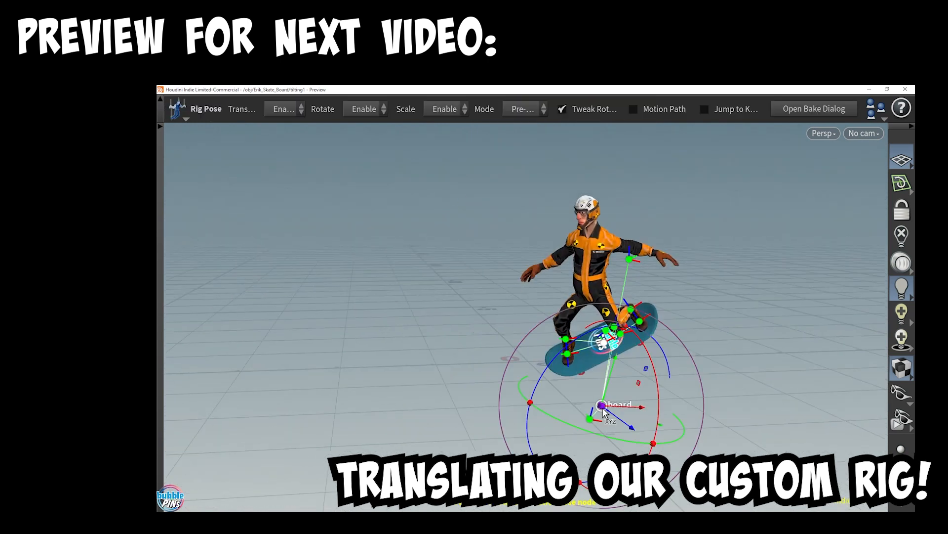
{"action": "left_click_drag", "start_coordinate": [743, 343], "coordinate": [628, 381]}
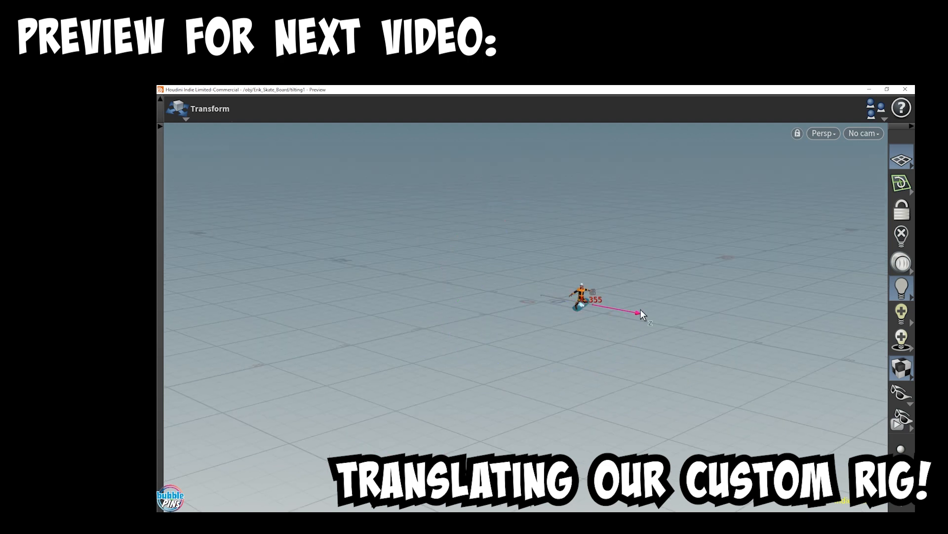
{"action": "left_click_drag", "start_coordinate": [586, 301], "coordinate": [627, 384]}
{"action": "key", "text": "Escape"}
{"action": "scroll", "coordinate": [592, 324], "scroll_direction": "up", "scroll_amount": 8}
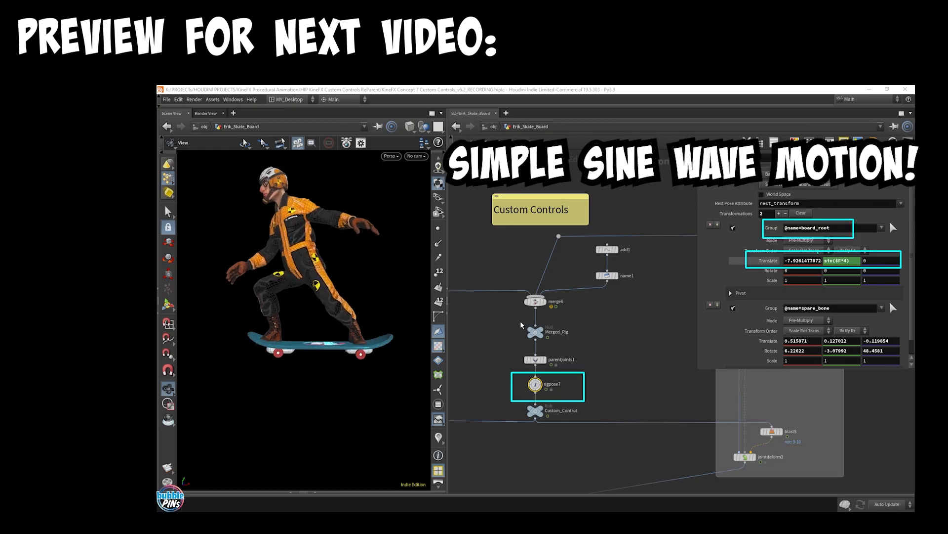